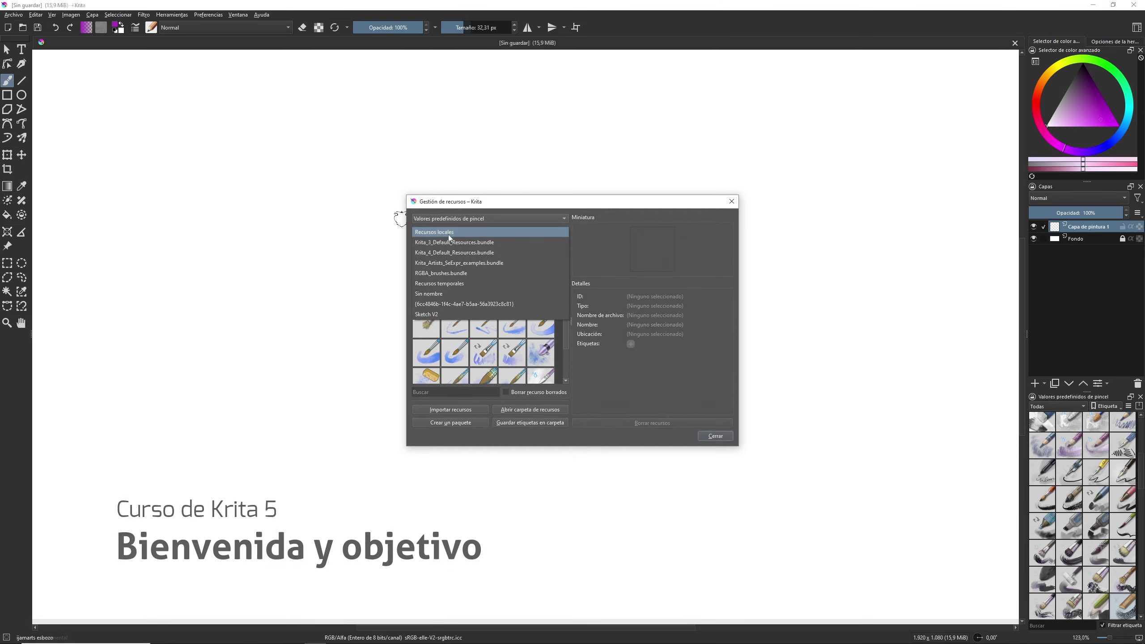
- Check the Sketch V2 and 'Kit de pinceles curso de Krita 5' bundle details in the library list
left_click(430, 315)
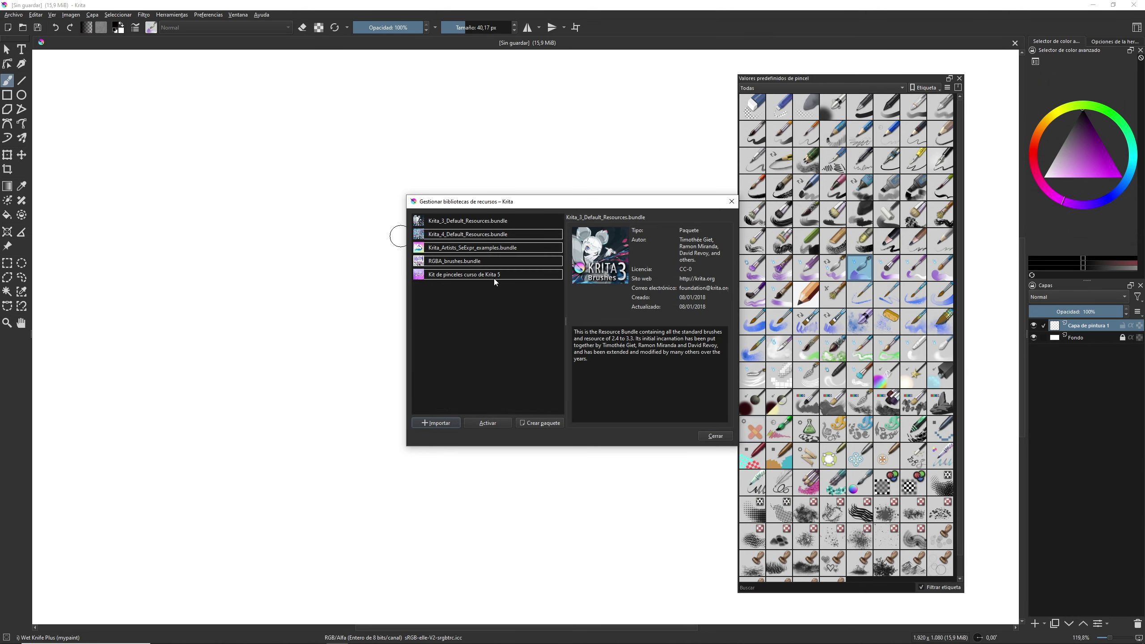
left_click(453, 276)
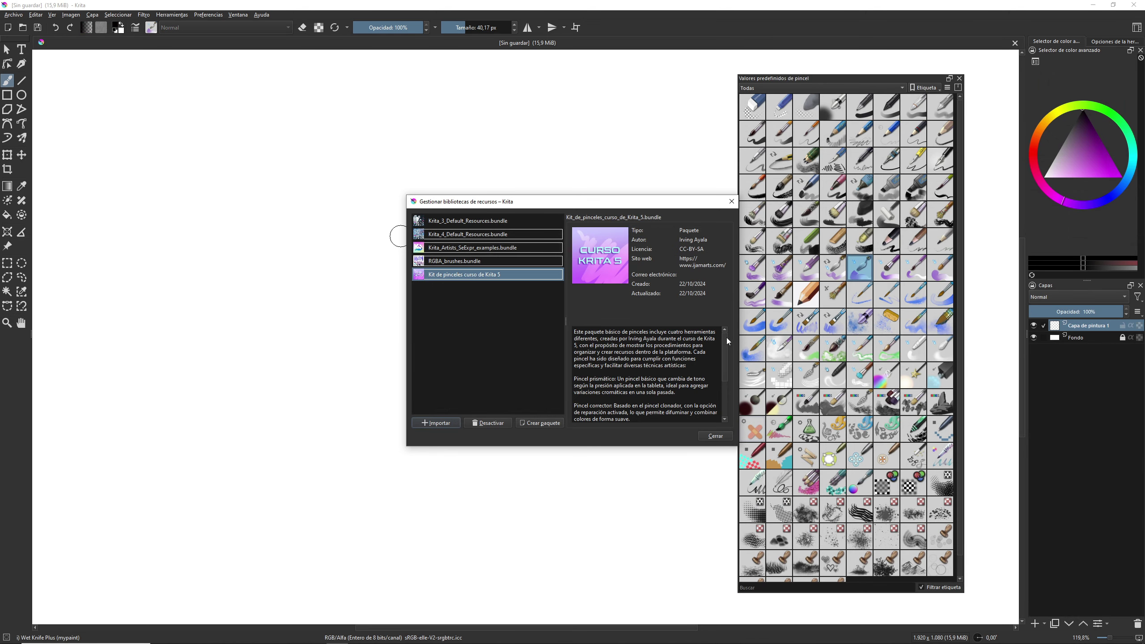
scroll(724, 349, "down", 5)
scroll(719, 355, "up", 5)
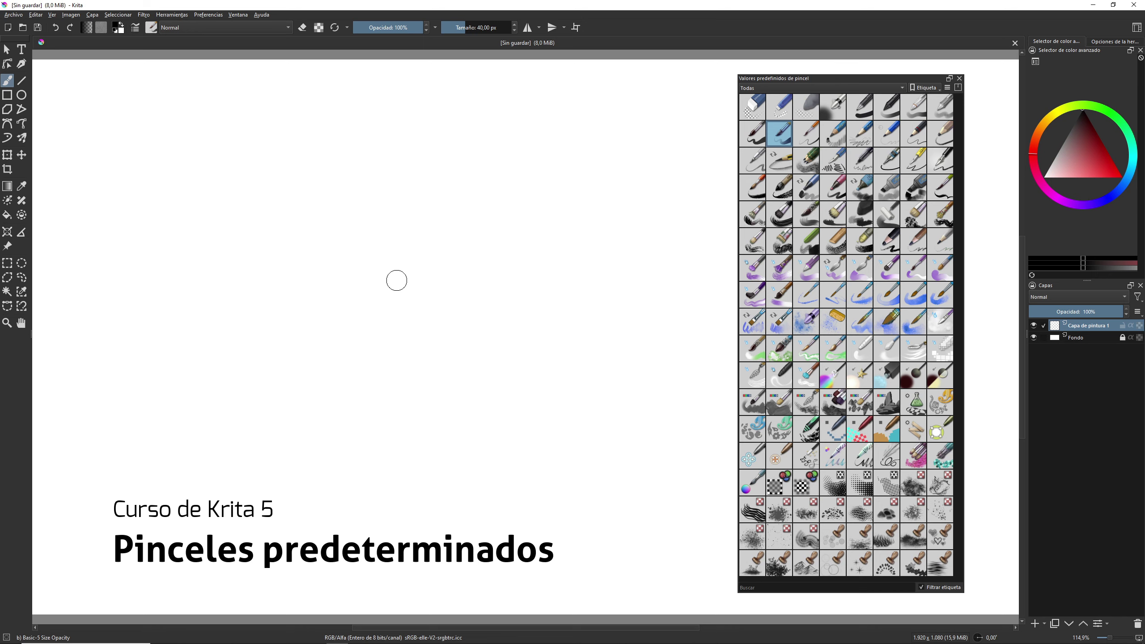
left_click(829, 84)
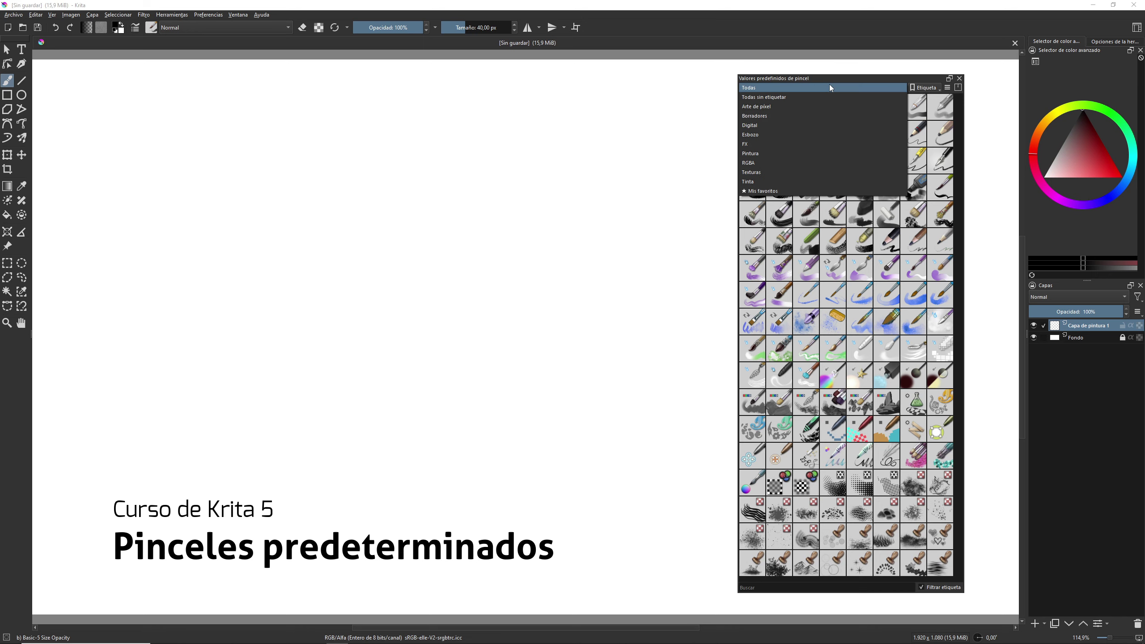
left_click(801, 107)
scroll(806, 88, "down", 1)
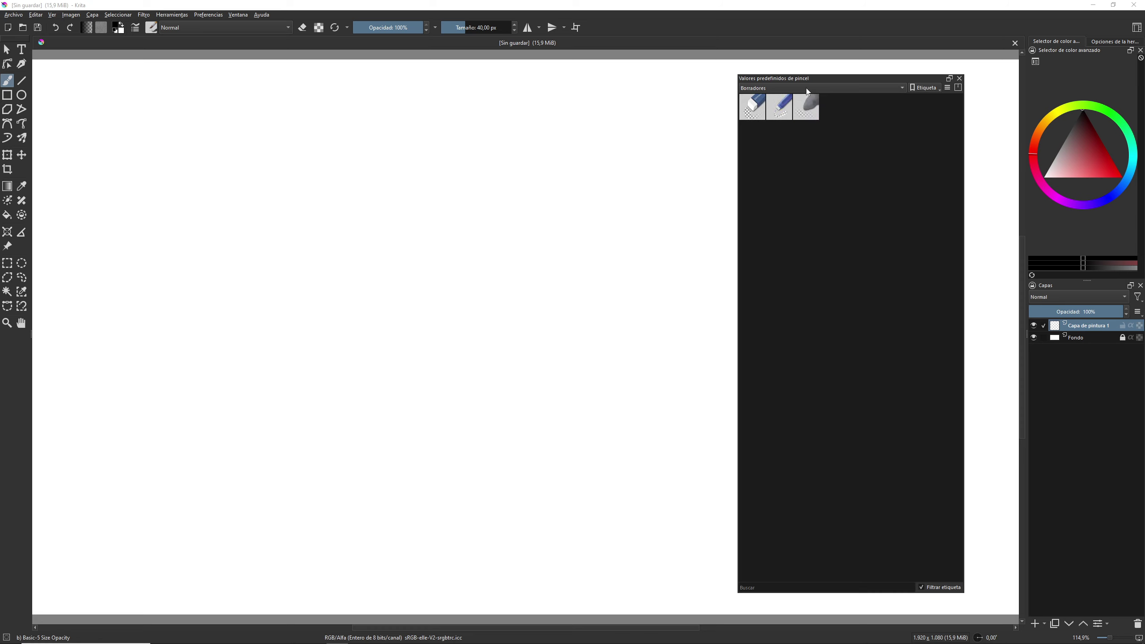
scroll(807, 89, "down", 1)
scroll(805, 91, "down", 1)
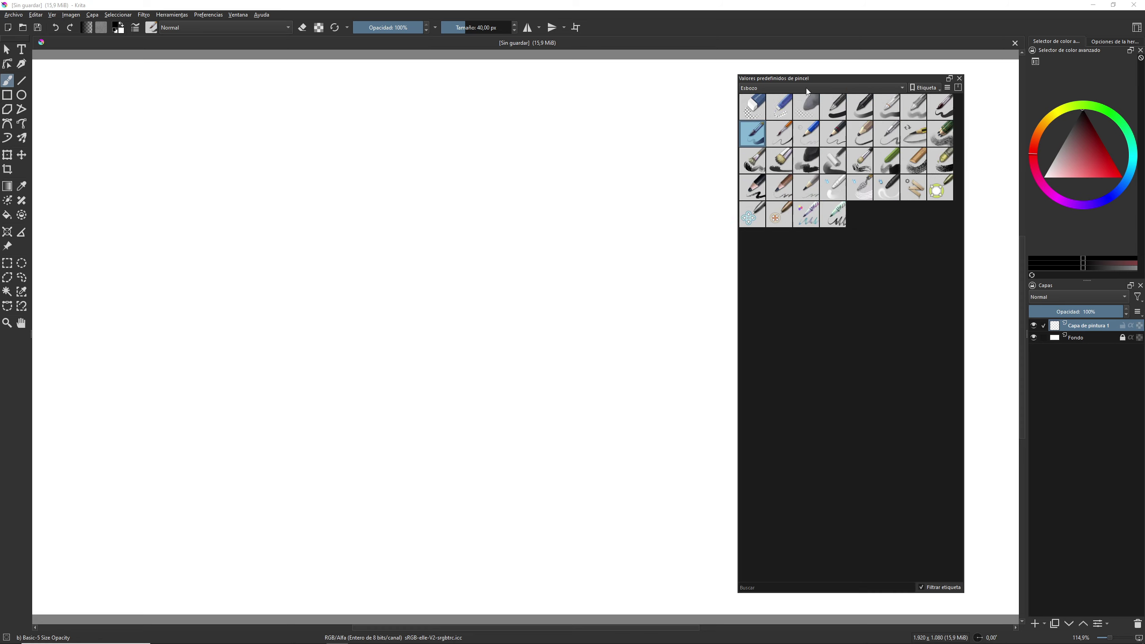
scroll(806, 91, "down", 1)
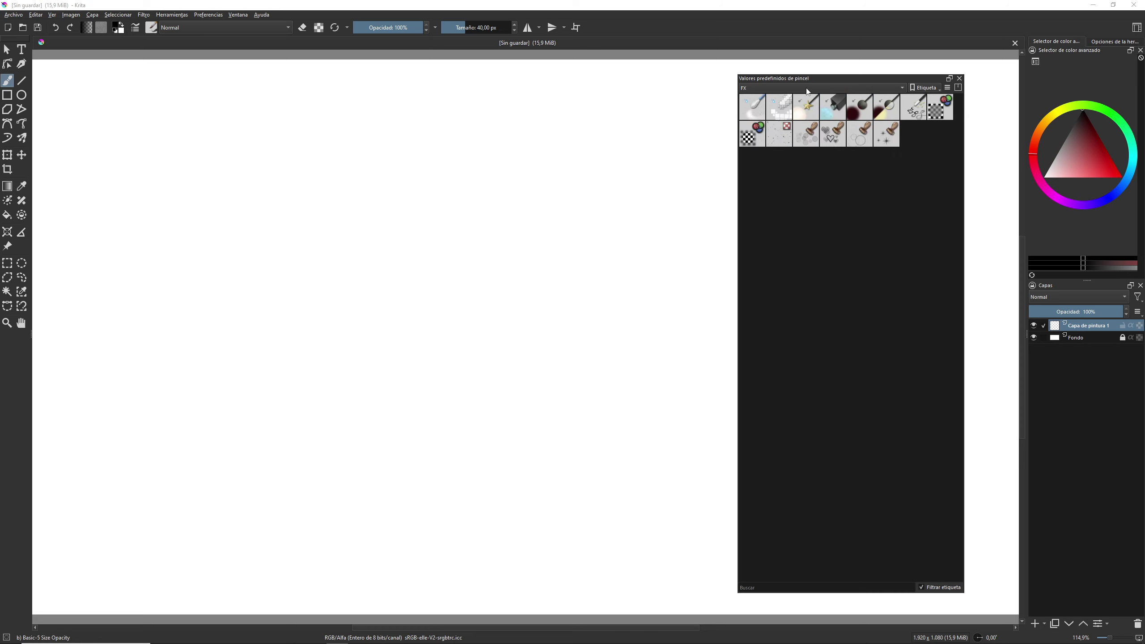
scroll(806, 92, "down", 1)
scroll(807, 91, "down", 1)
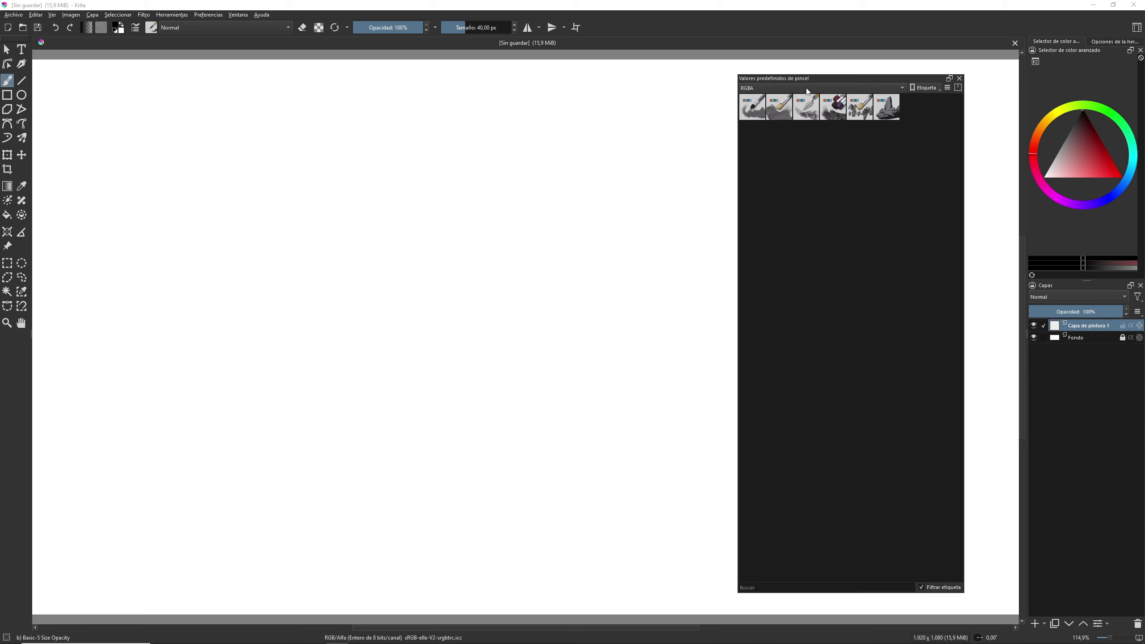
scroll(807, 92, "down", 1)
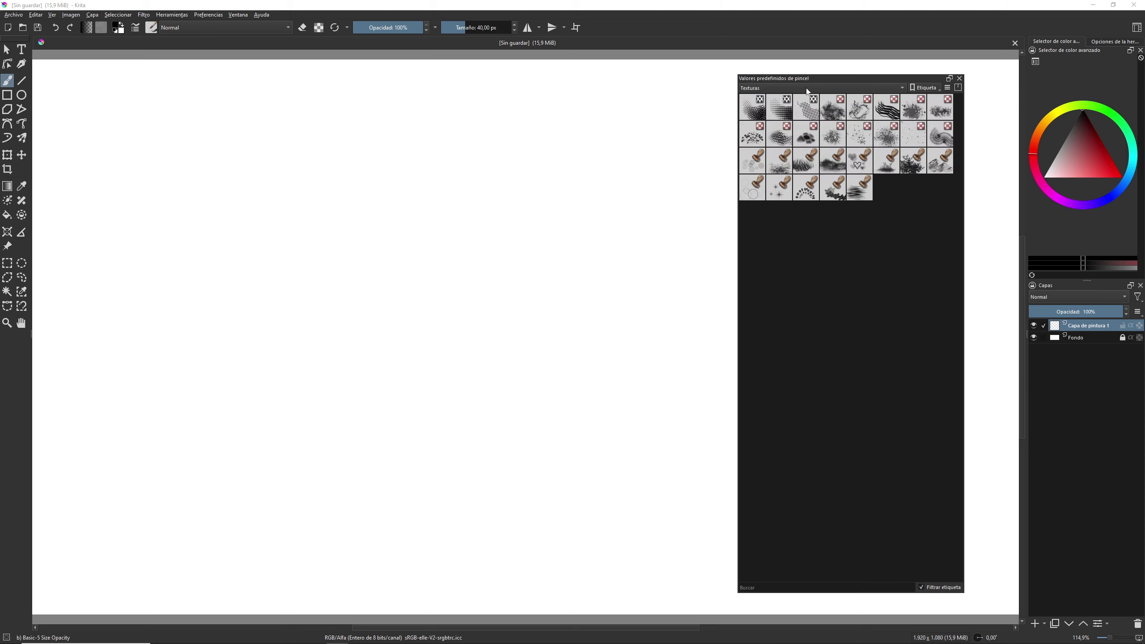
scroll(806, 92, "down", 1)
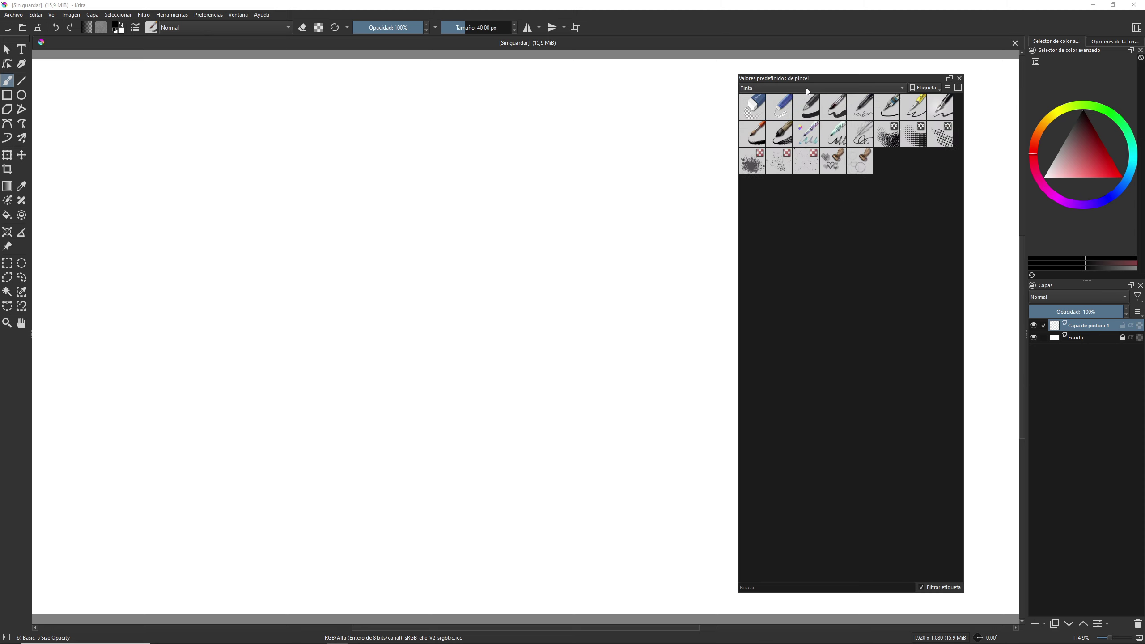
scroll(807, 92, "down", 1)
scroll(807, 92, "down", 1)
scroll(807, 92, "down", 1)
scroll(806, 91, "down", 1)
scroll(807, 91, "down", 1)
scroll(806, 92, "down", 1)
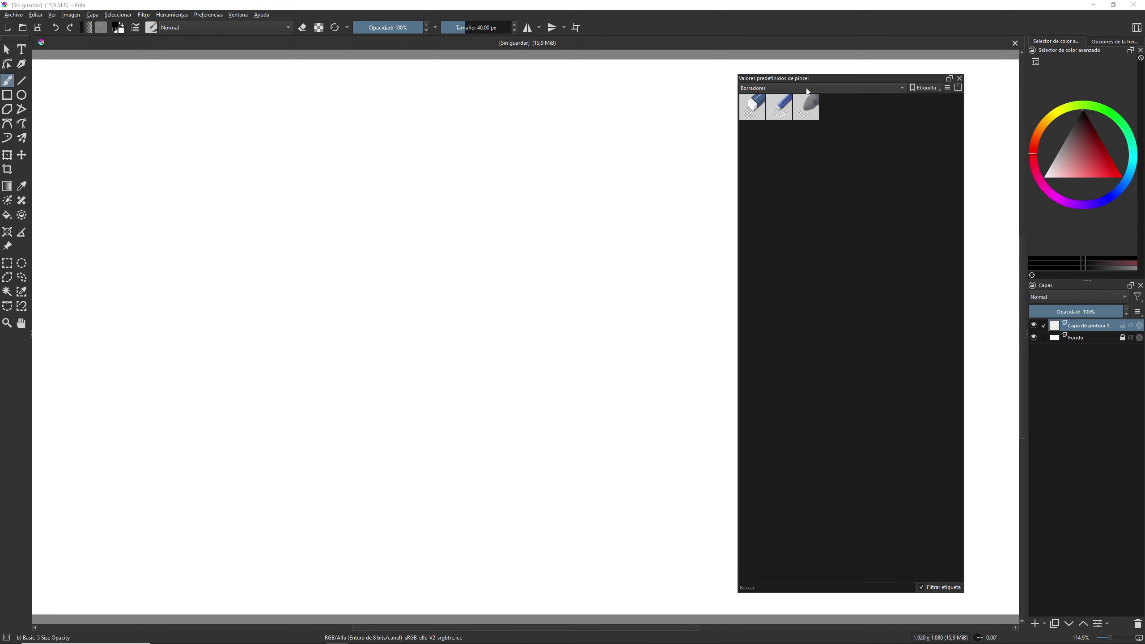
scroll(807, 91, "down", 1)
scroll(806, 92, "down", 1)
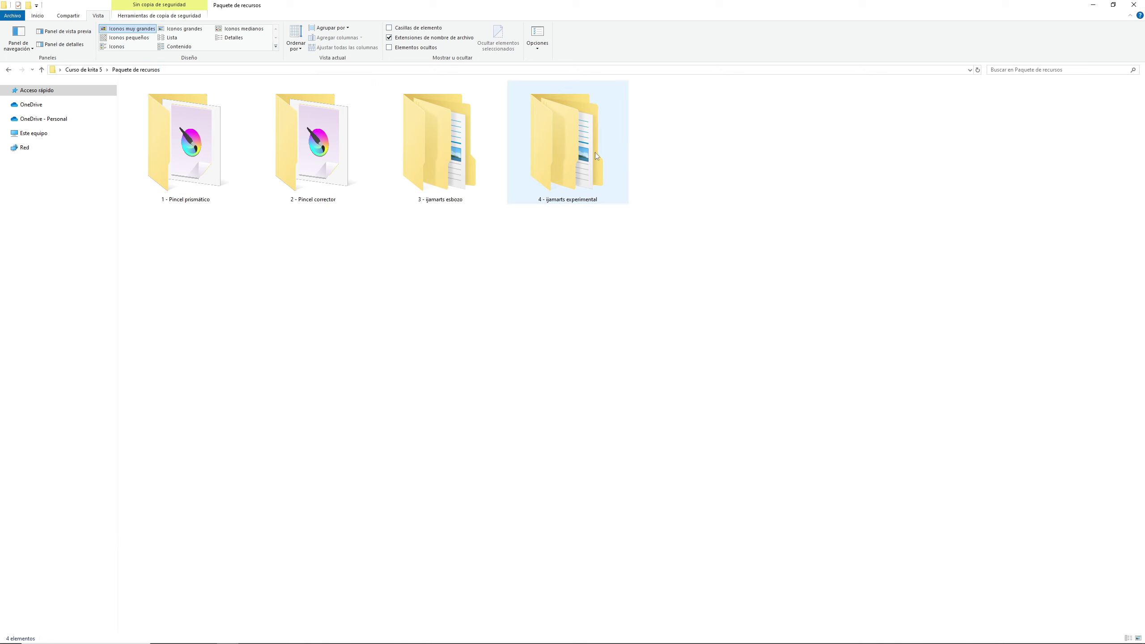
- Open '4 - ijamarts experimental', look inside 1_Preajuste de pincel, then return to the parent folder
left_click(586, 140)
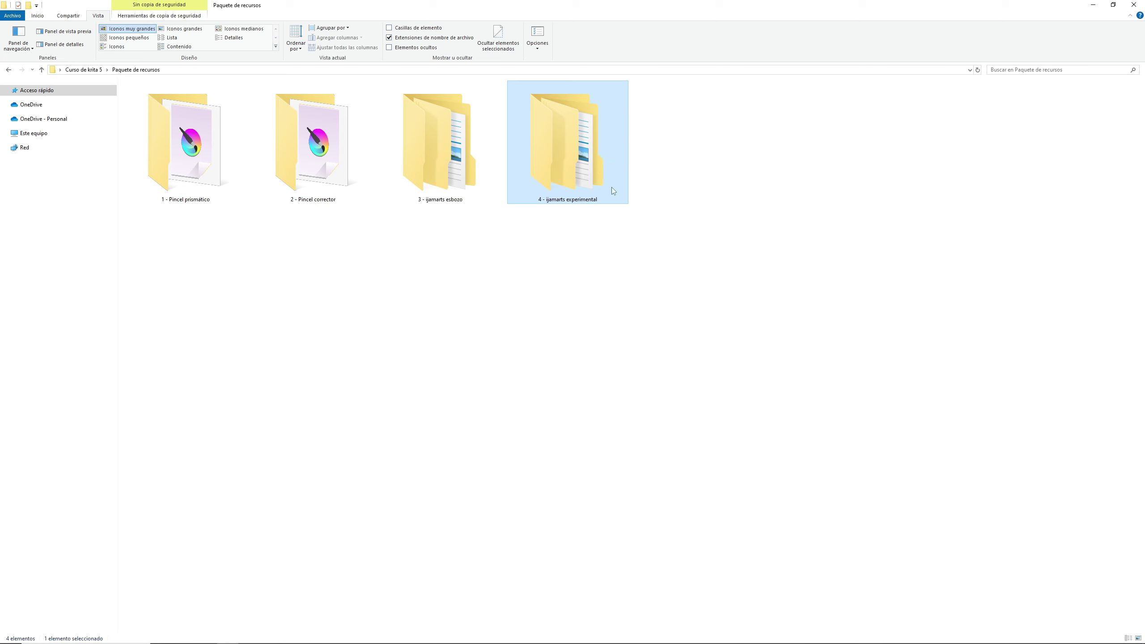
double_click(564, 126)
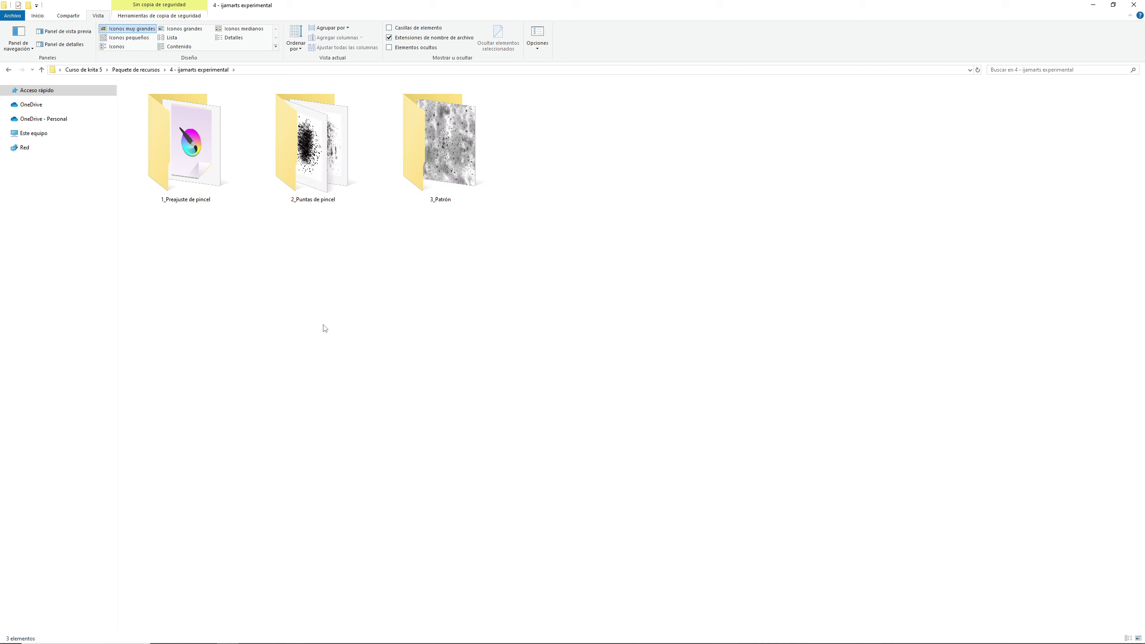
double_click(194, 147)
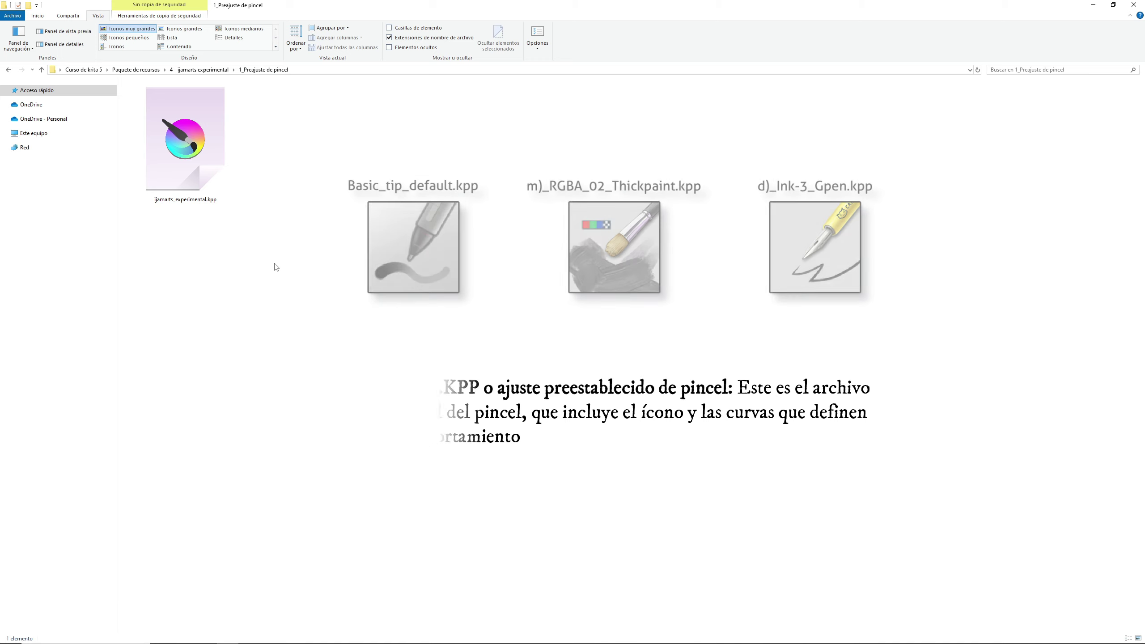
left_click(210, 71)
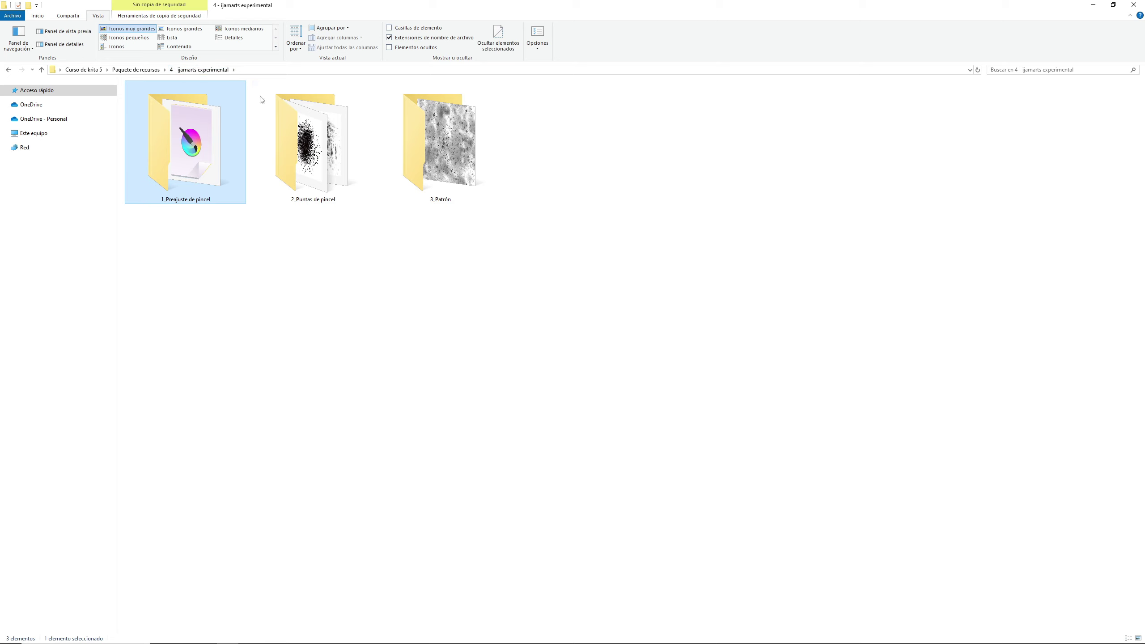
- Browse the 2_Puntas de pincel and 3_Patrón folders, then go back up to Paquete de recursos
double_click(324, 149)
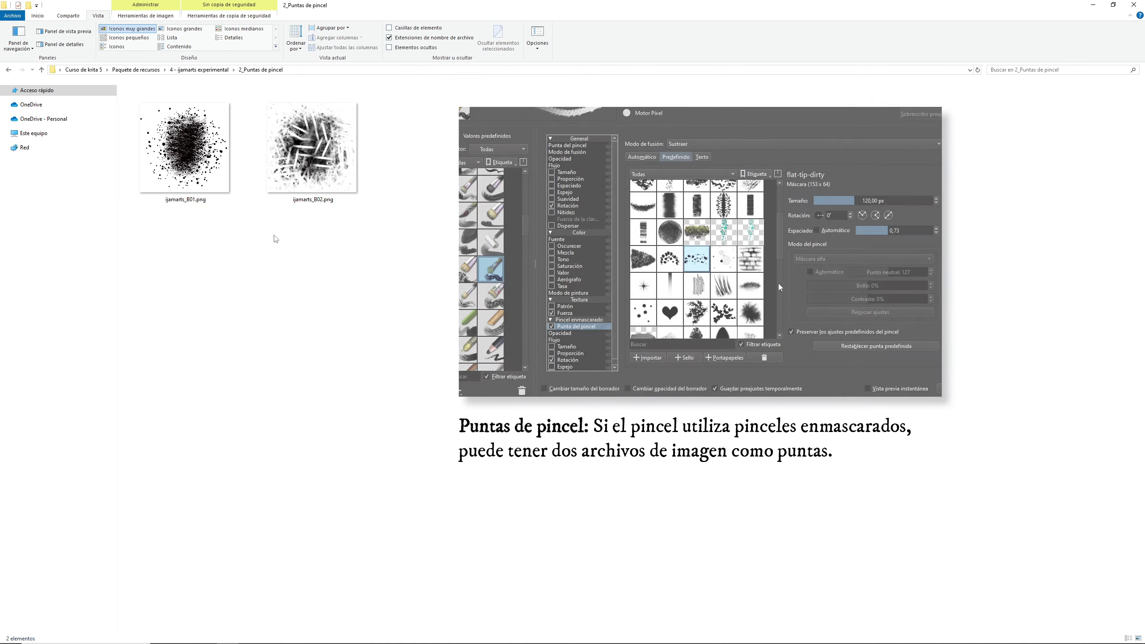
key("BackSpace")
left_click(420, 145)
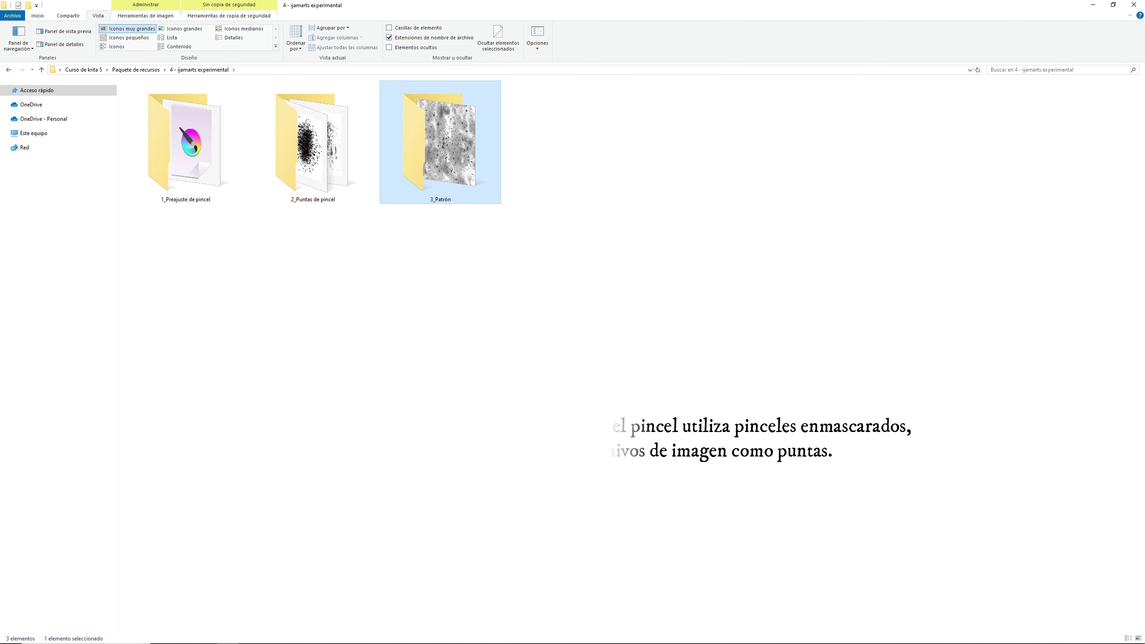
double_click(420, 145)
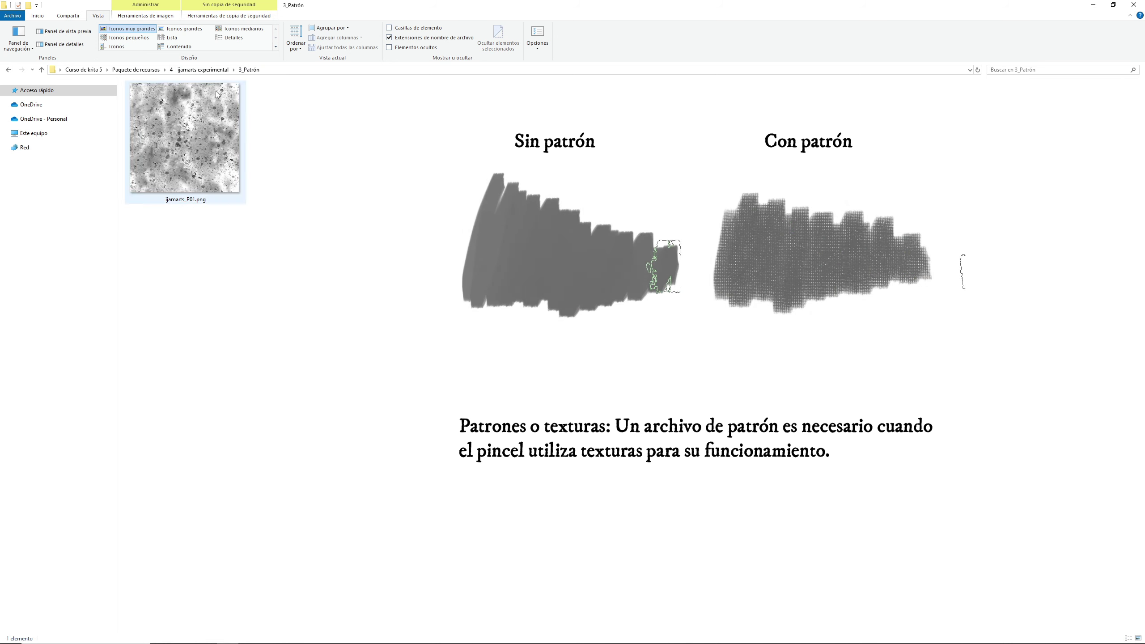
left_click(180, 69)
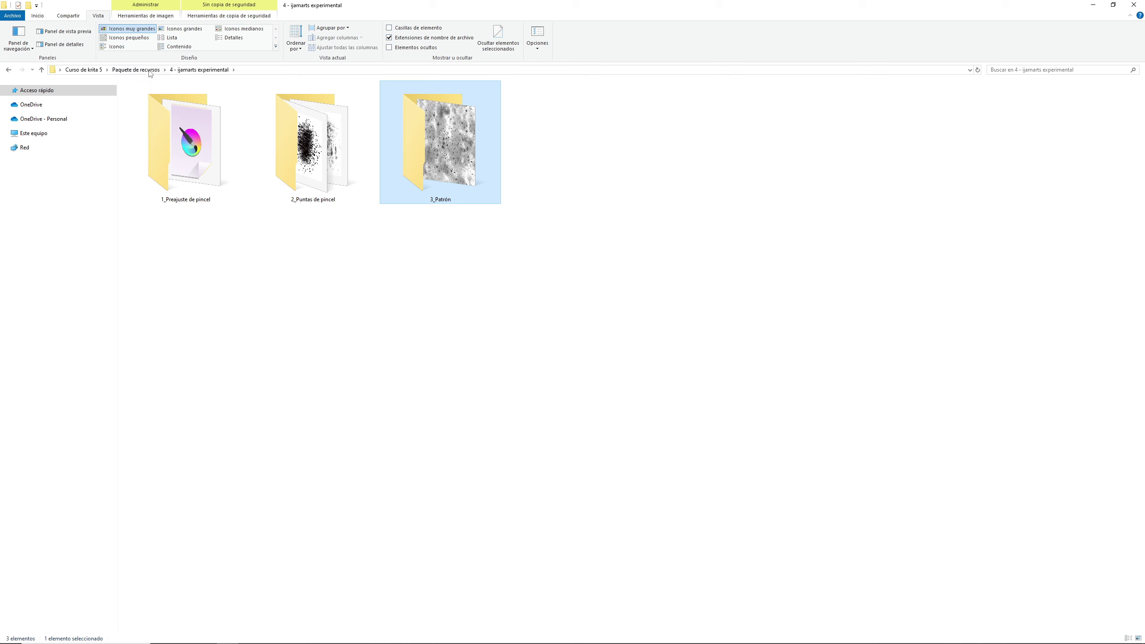
left_click(149, 71)
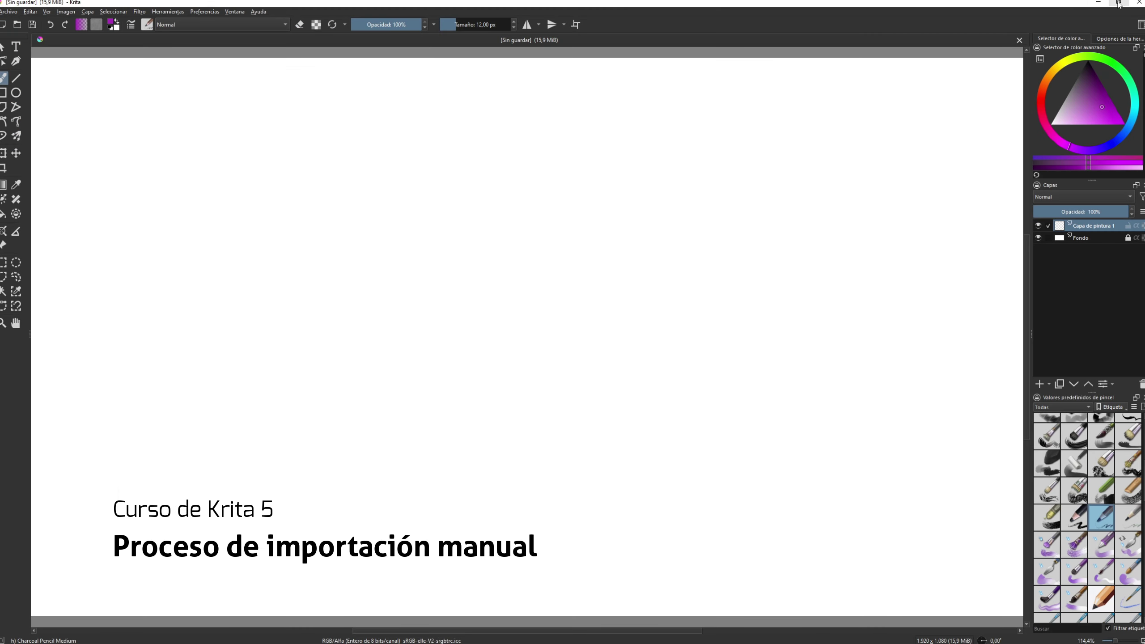
- Open Krita's resource folder from Manage Resources in File Explorer, then minimize Krita
left_click(1119, 2)
left_click(205, 15)
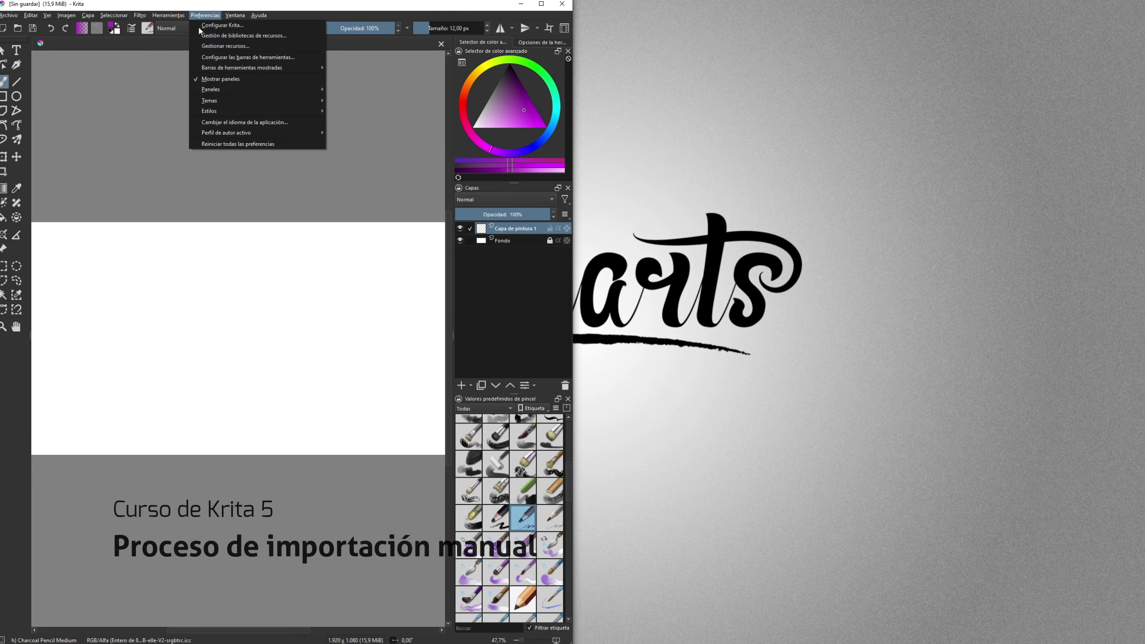
left_click(204, 46)
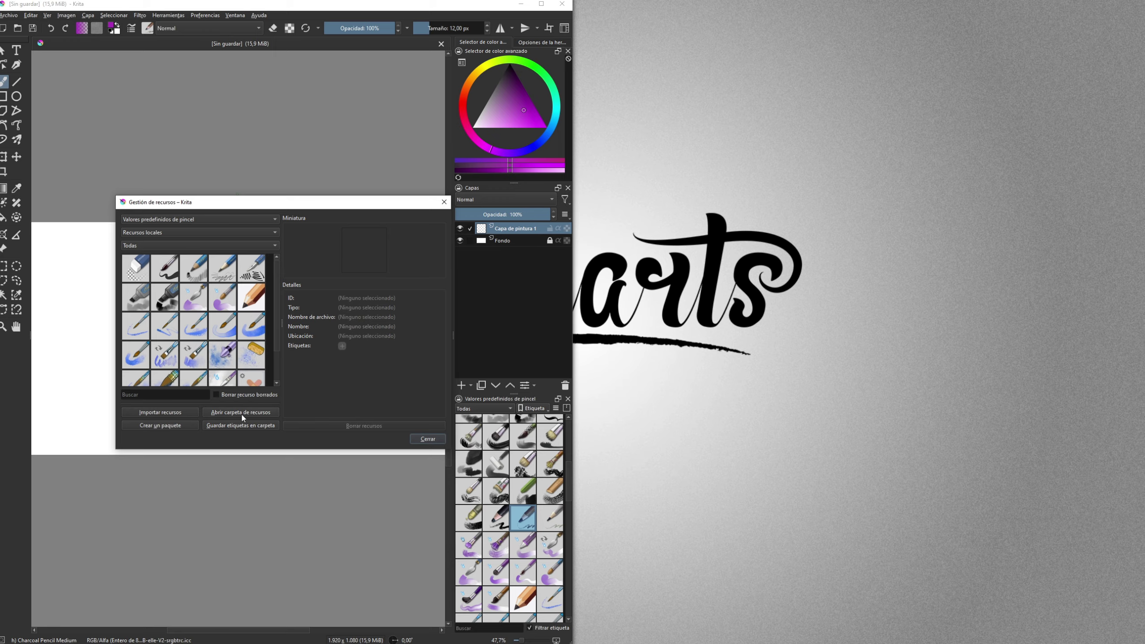
left_click(242, 413)
left_click(443, 202)
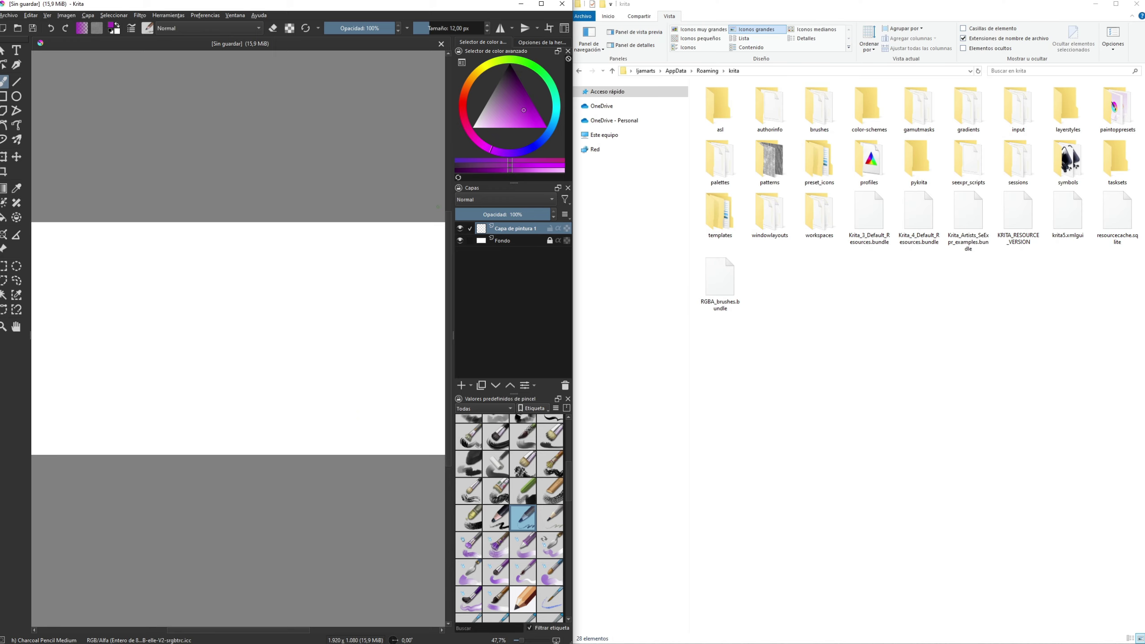
left_click(520, 3)
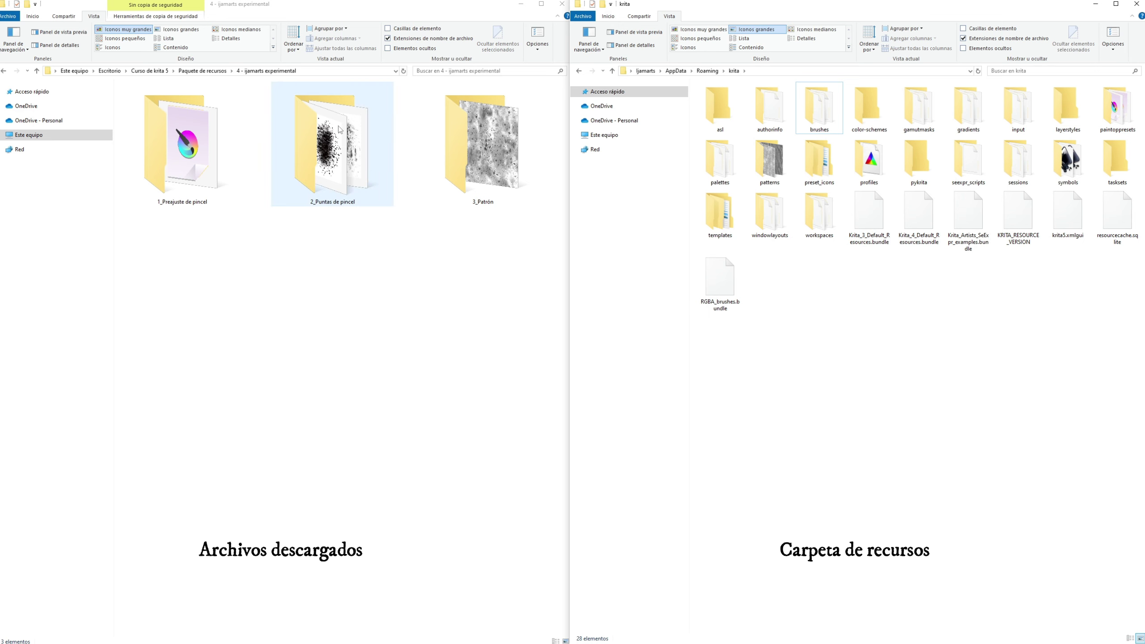
- Move the ijamarts_B01.png and ijamarts_B02.png brush tips into Krita's brushes folder
double_click(335, 149)
left_click(220, 138)
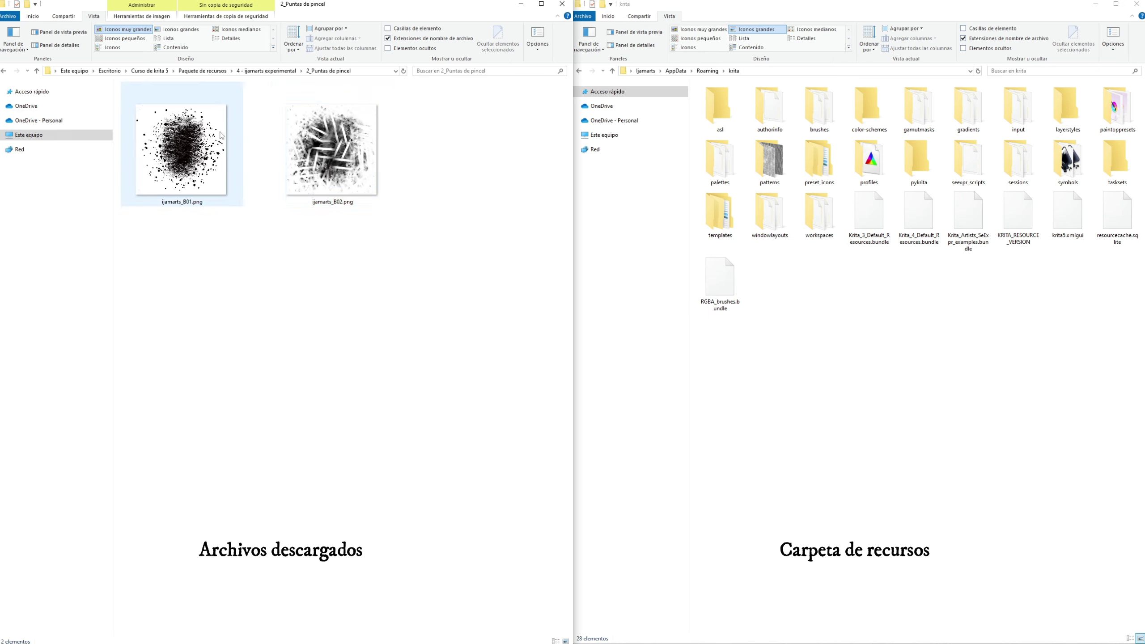
left_click(323, 153, "shift")
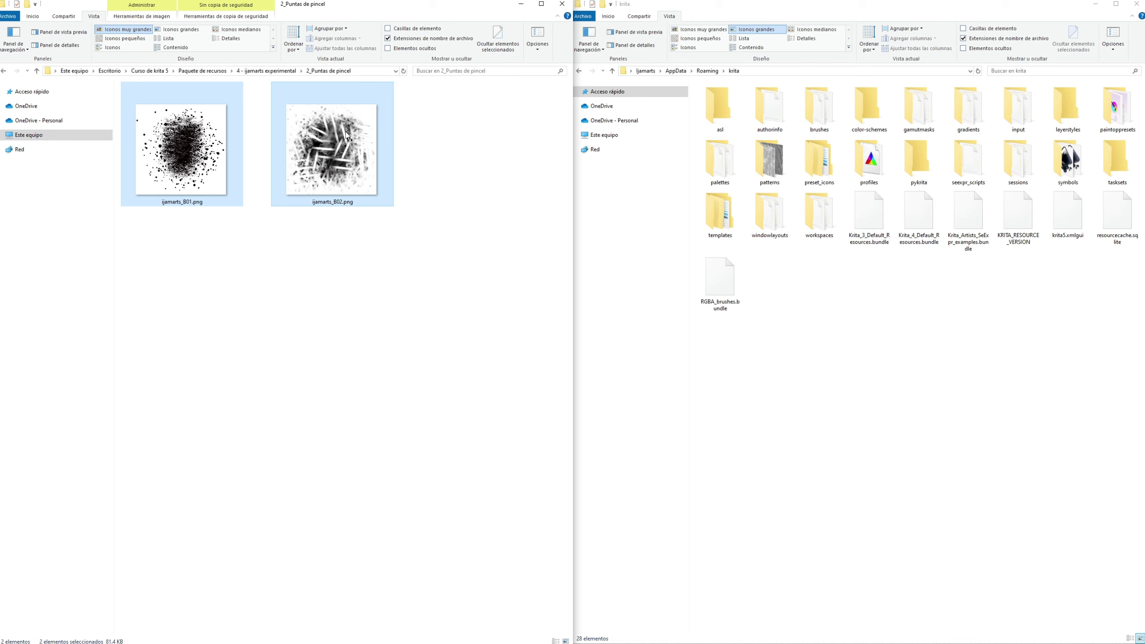
mouse_move(333, 131)
left_mouse_down()
mouse_move(822, 118)
mouse_move(826, 105)
left_mouse_up()
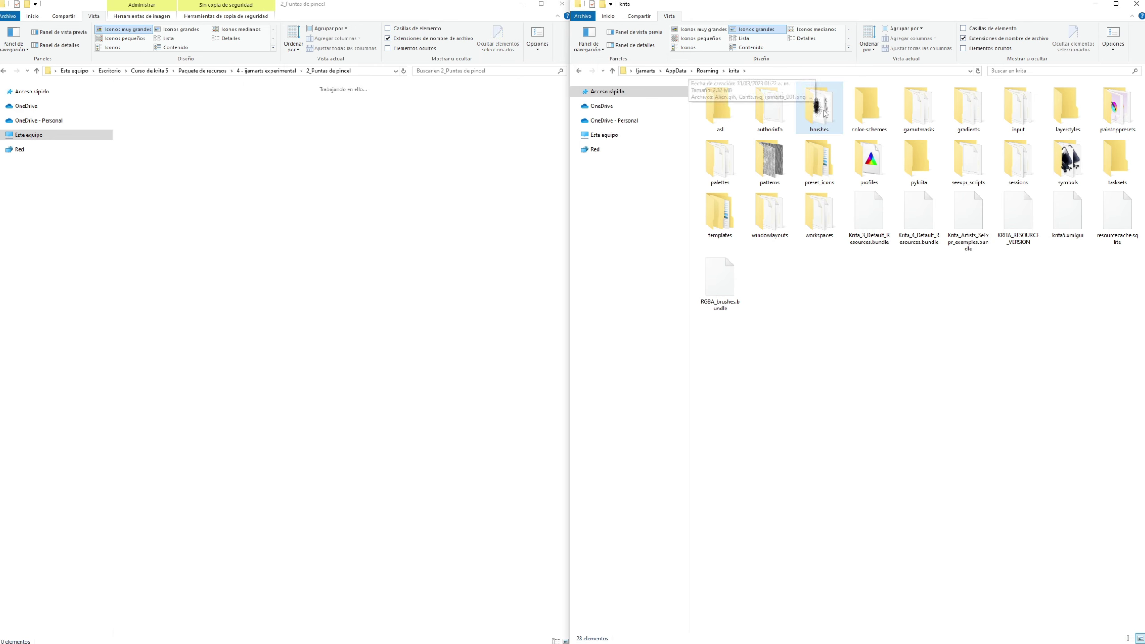
- Move the ijamarts_P01.png pattern from 3_Patrón into Krita's patterns folder
left_click(267, 71)
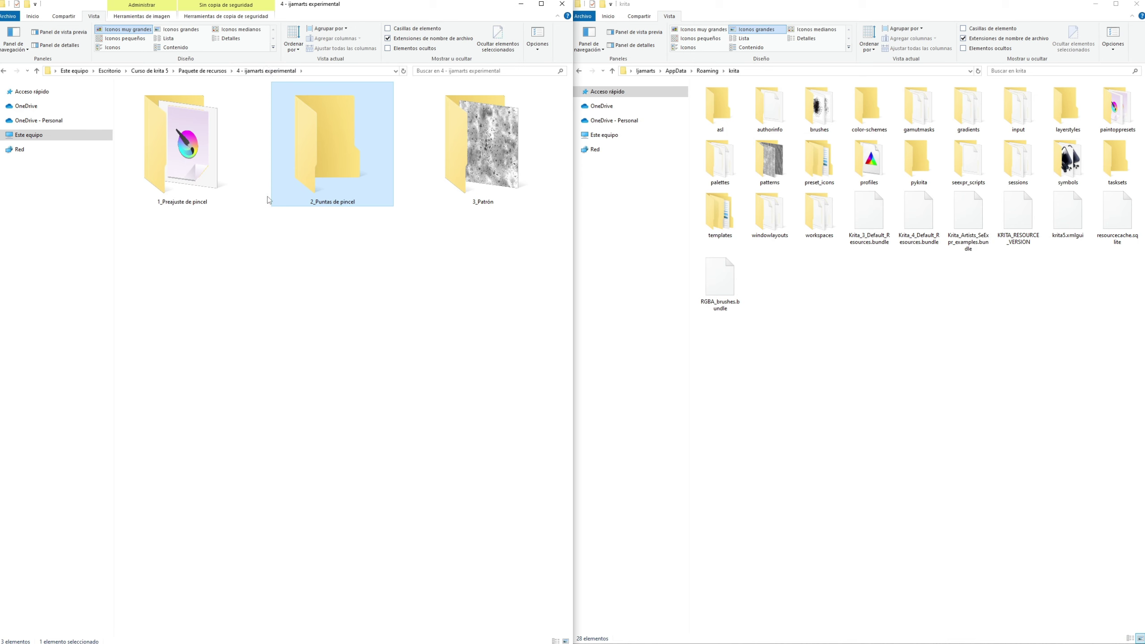
double_click(488, 141)
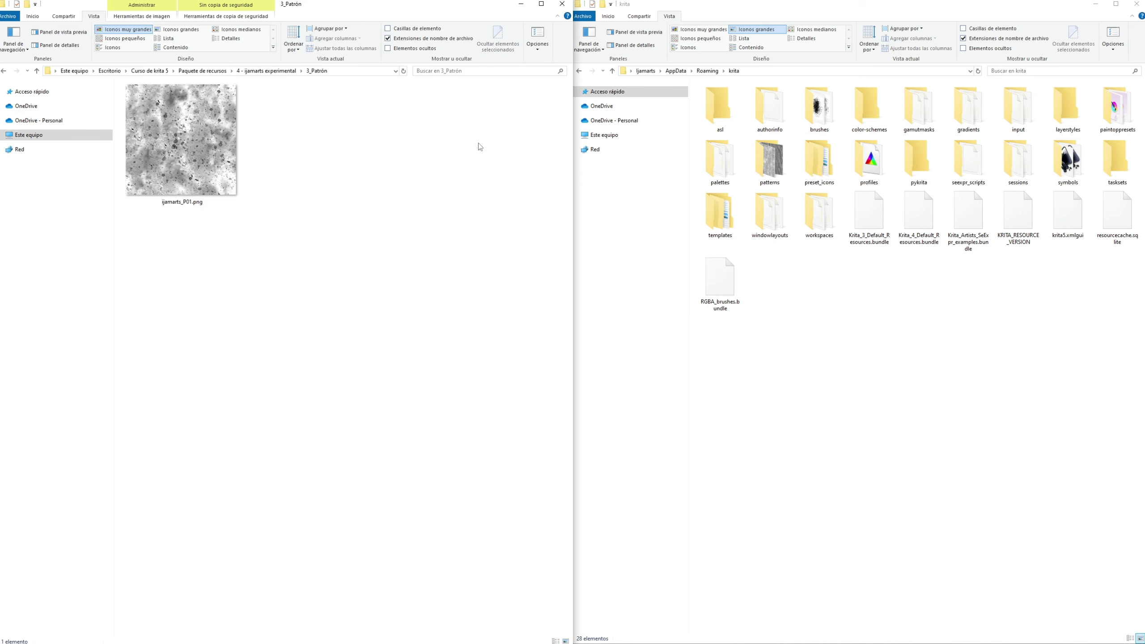
left_click_drag(180, 155, 768, 170)
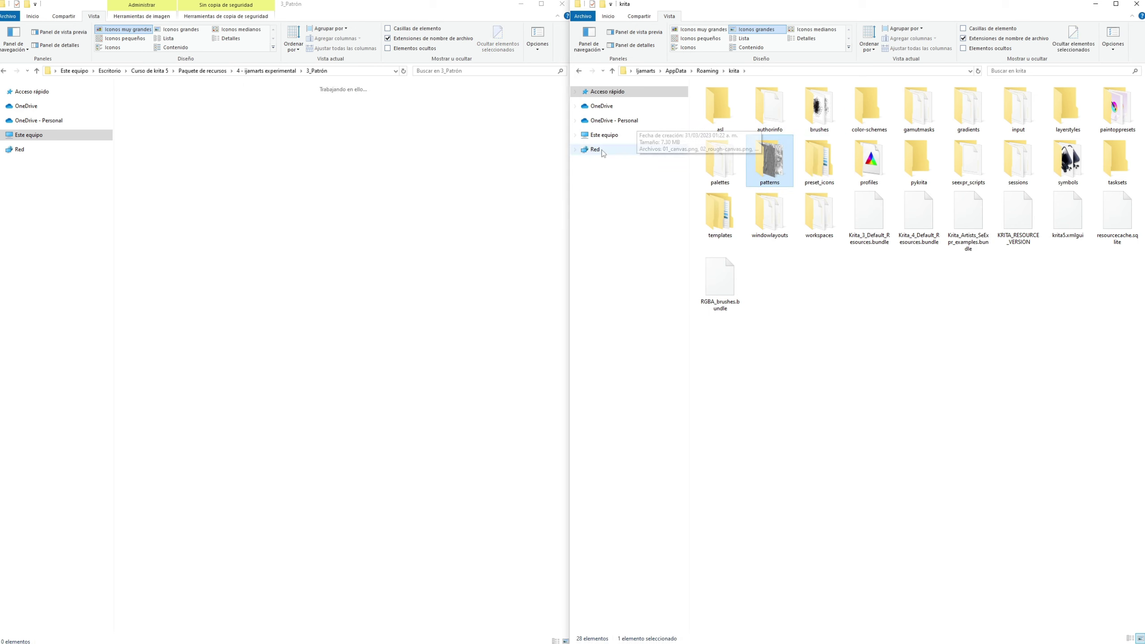
- Move ijamarts_experimental.kpp from 1_Preajuste de pincel into Krita's resource folder
left_click(282, 72)
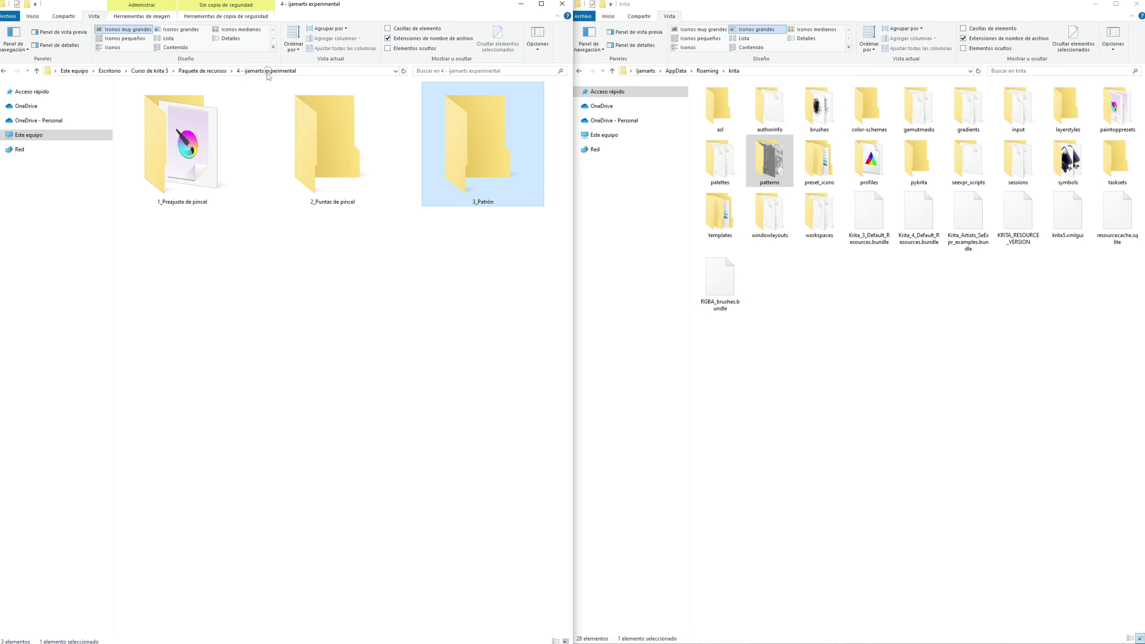
double_click(192, 153)
left_click(188, 145)
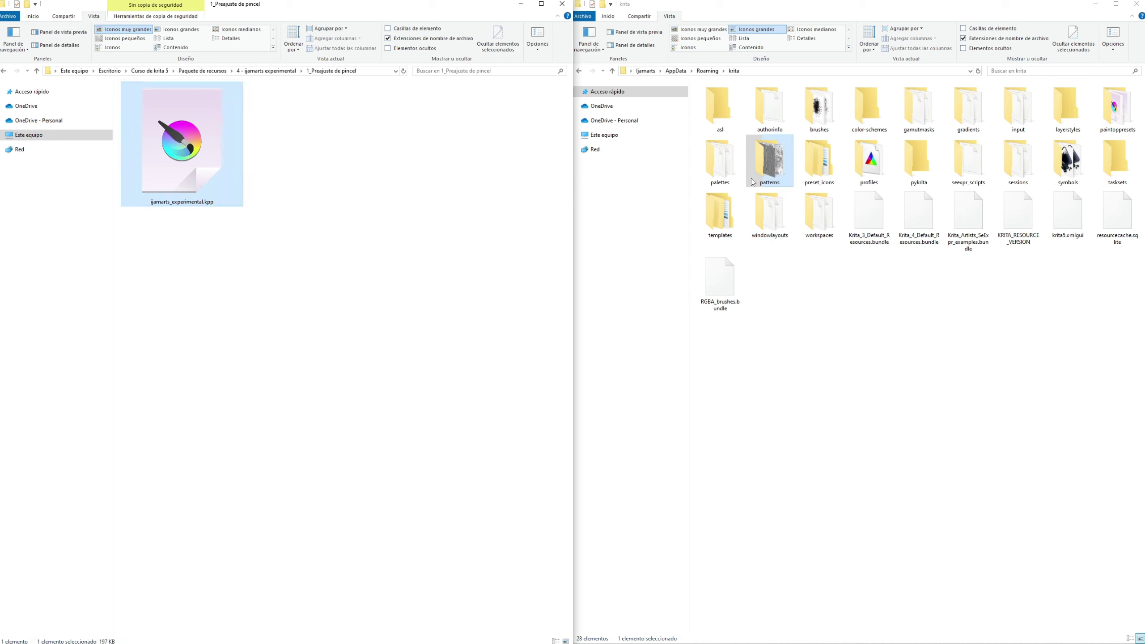
mouse_move(186, 179)
left_mouse_down()
mouse_move(841, 203)
mouse_move(1115, 106)
left_mouse_up()
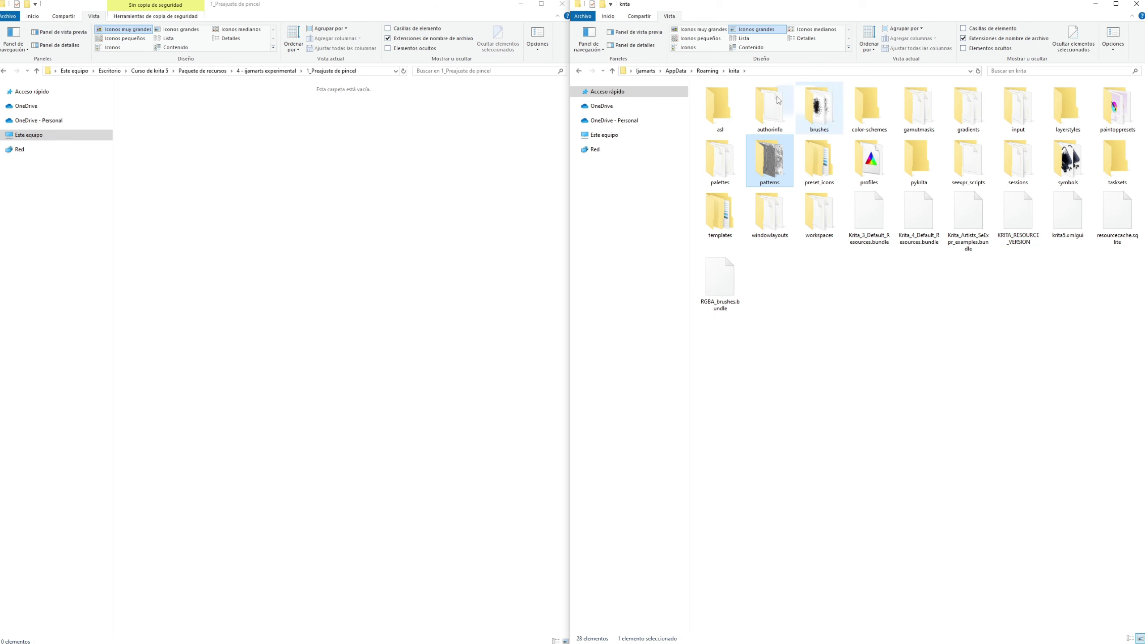
- Close both Explorer windows, relaunch Krita and create a blank 1920x1080 canvas
left_click(562, 3)
left_click(1095, 4)
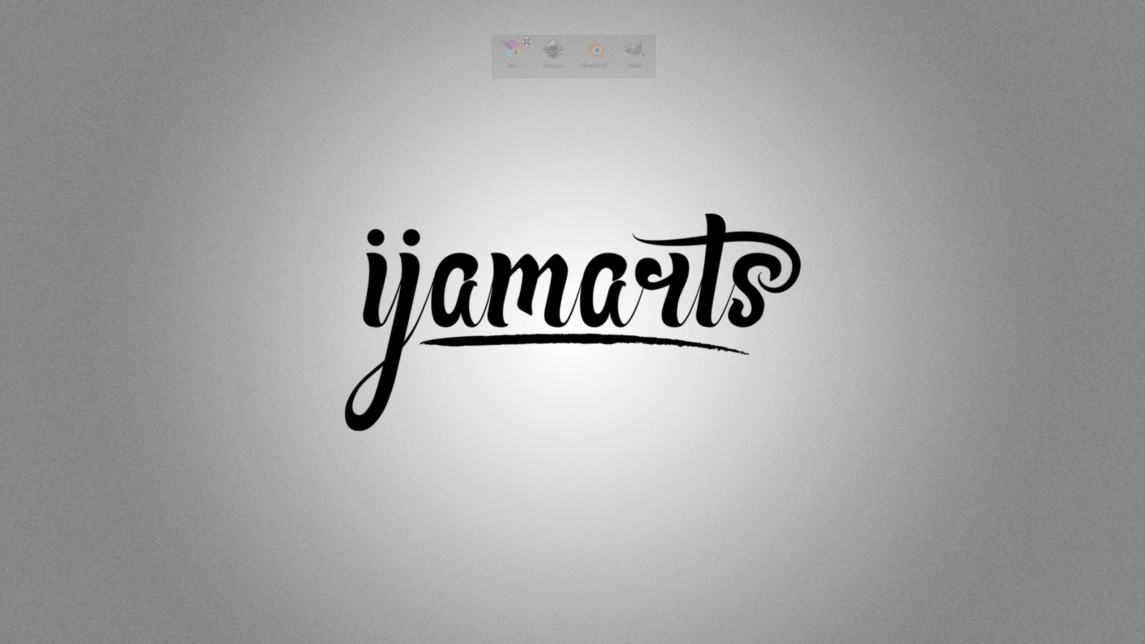
left_click(511, 57)
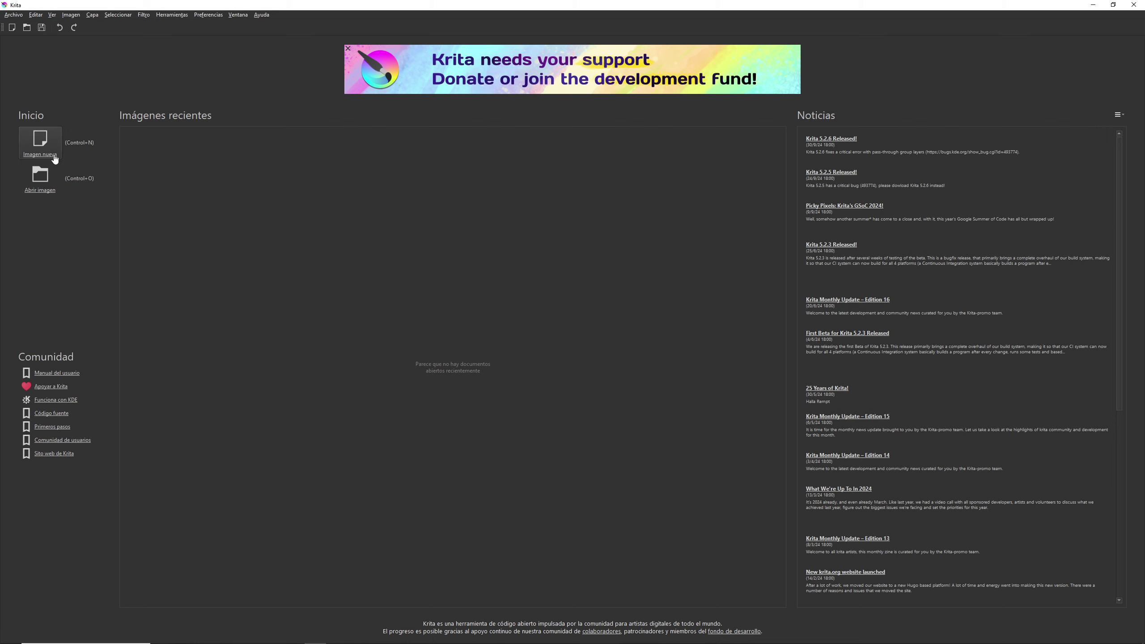
left_click(50, 153)
left_click(656, 442)
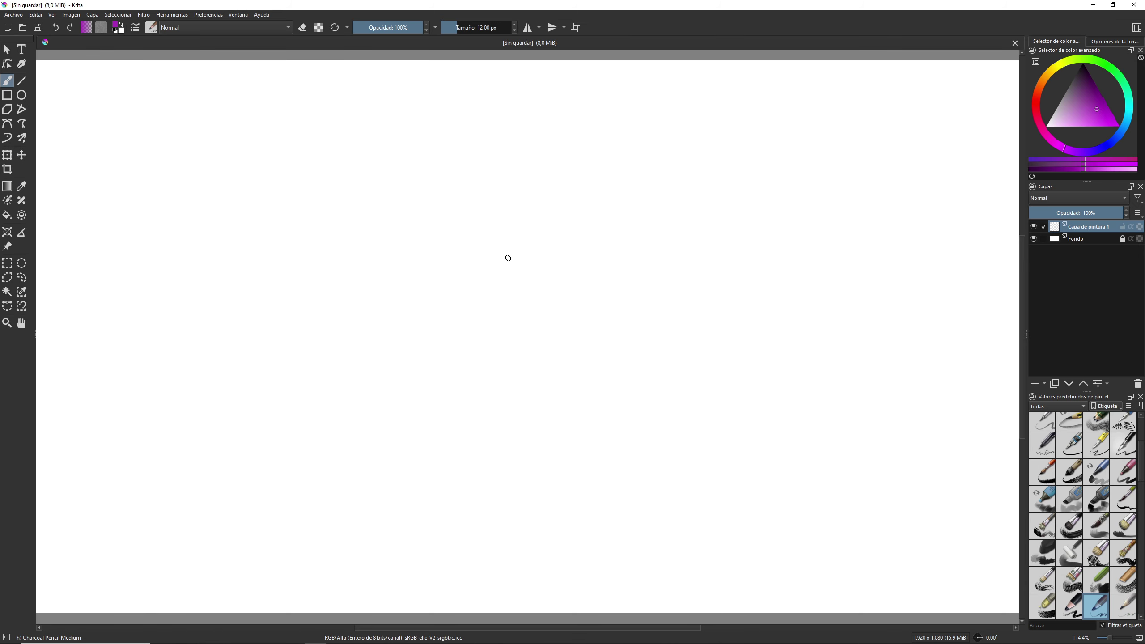
- Select the ijamarts experimental brush preset and paint a purple test stroke
scroll(1097, 456, "down", 5)
scroll(1104, 465, "down", 5)
scroll(1113, 474, "down", 5)
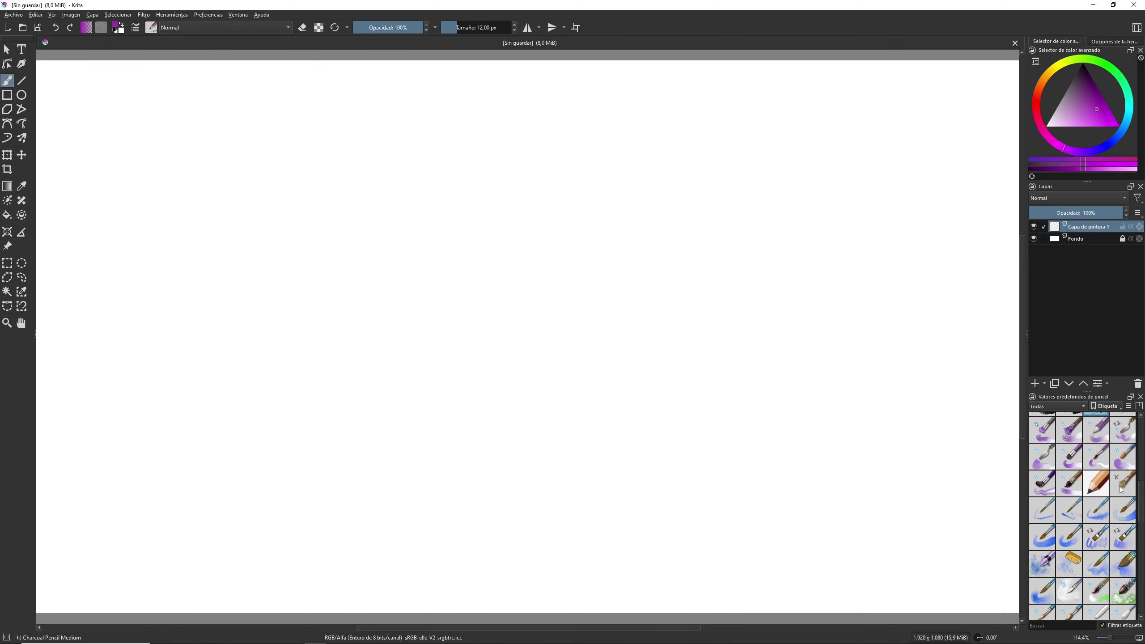
left_click(1128, 485)
mouse_move(338, 225)
left_mouse_down()
mouse_move(440, 225)
mouse_move(465, 339)
mouse_move(467, 461)
mouse_move(844, 471)
left_mouse_up()
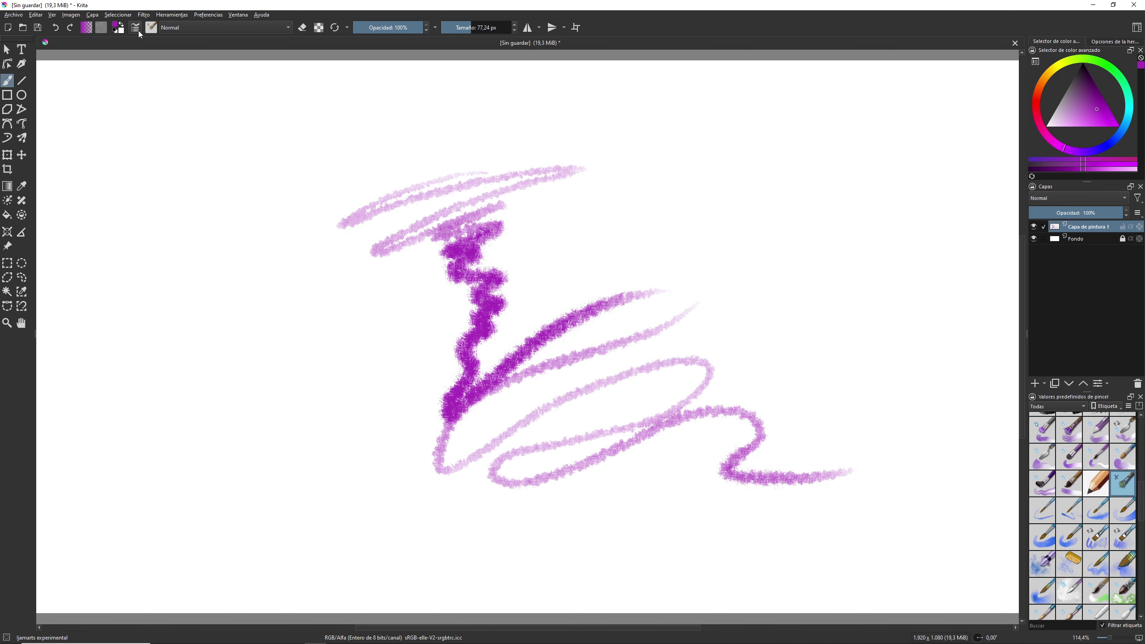
- Inspect the preset's Brush Tip, masked Brush Tip and Pattern settings, then paint more test strokes
left_click(134, 27)
left_click_drag(463, 284, 454, 193)
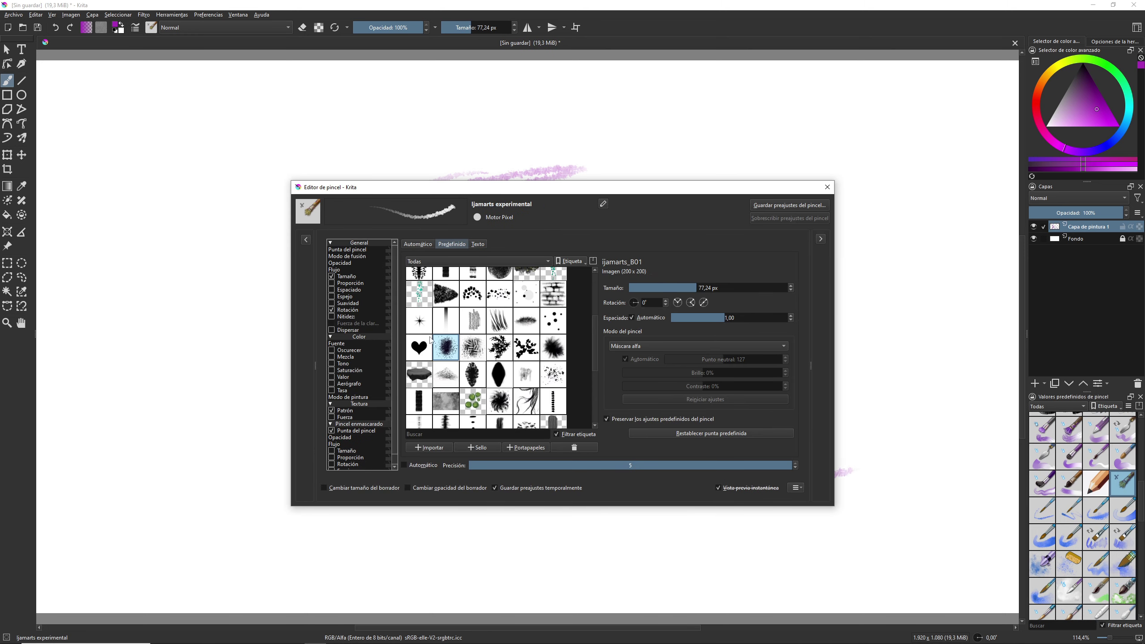
left_click(348, 251)
left_click(352, 431)
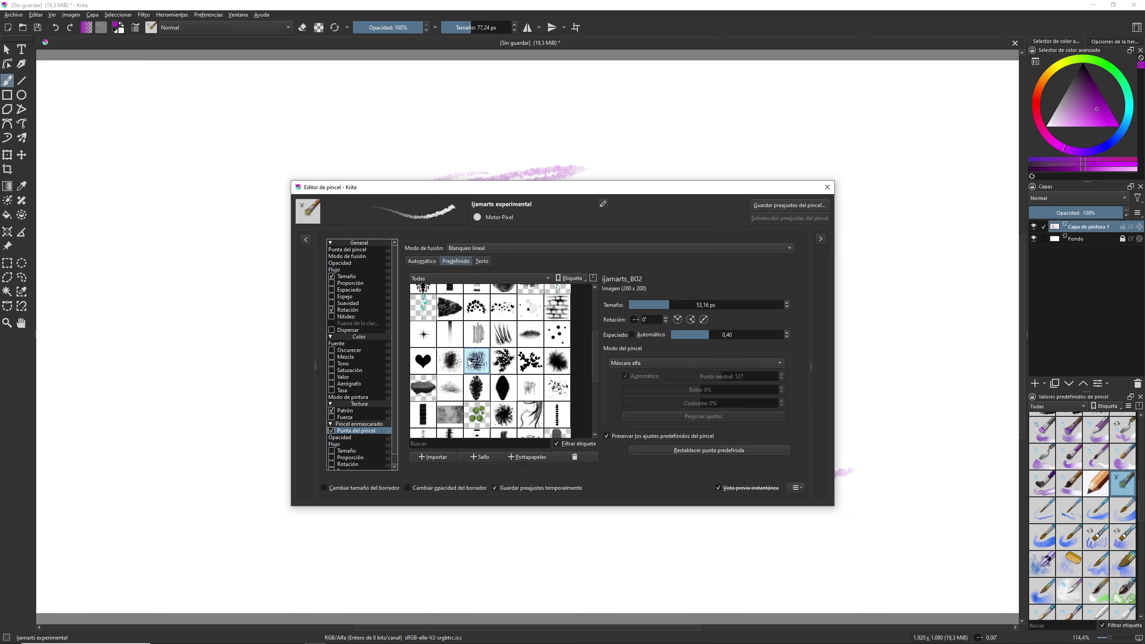
left_click(348, 410)
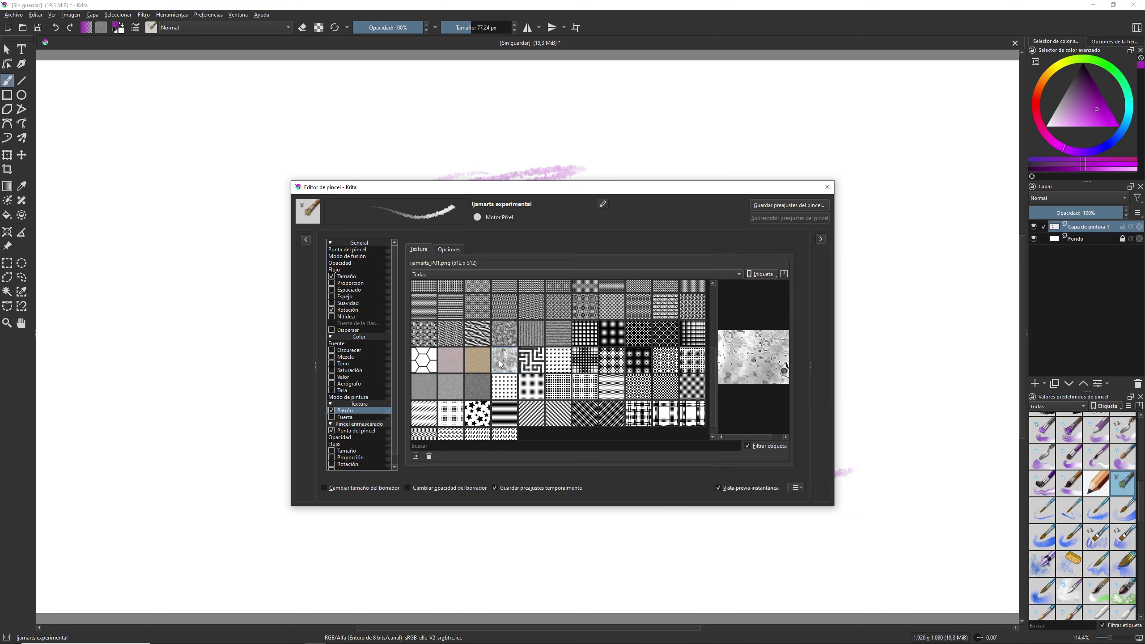
left_click(827, 188)
mouse_move(793, 156)
left_mouse_down()
mouse_move(670, 212)
mouse_move(739, 256)
mouse_move(929, 444)
mouse_move(524, 506)
mouse_move(485, 483)
mouse_move(719, 505)
mouse_move(162, 548)
left_mouse_up()
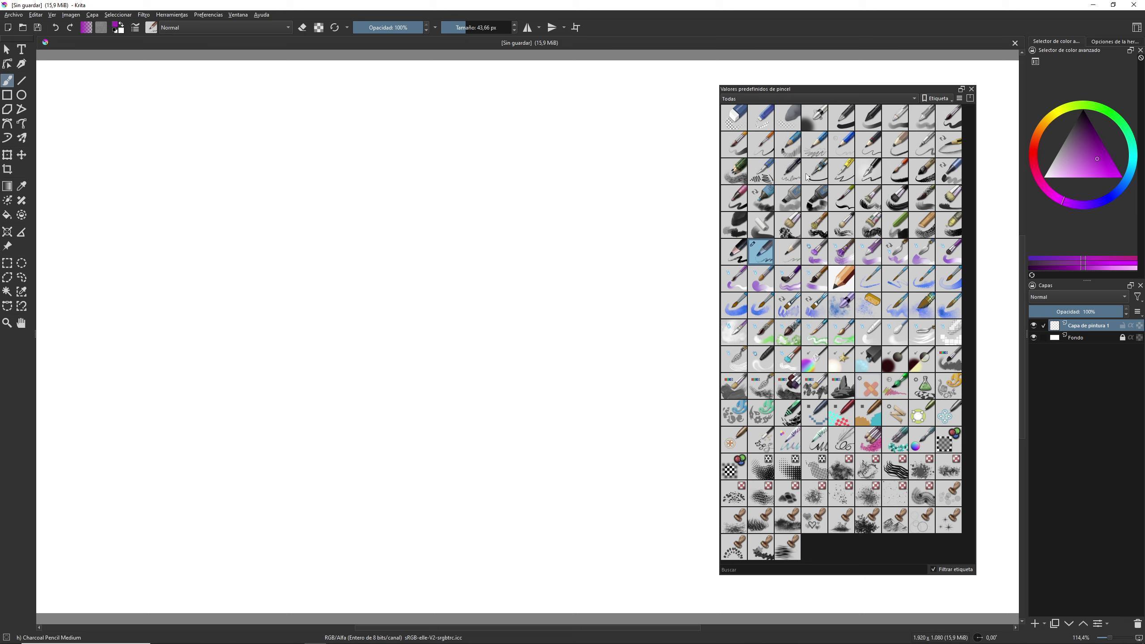
- Import ijamarts_experimental.kpp from 1_Preajuste de pincel through Manage Resources
left_click(208, 15)
left_click(214, 48)
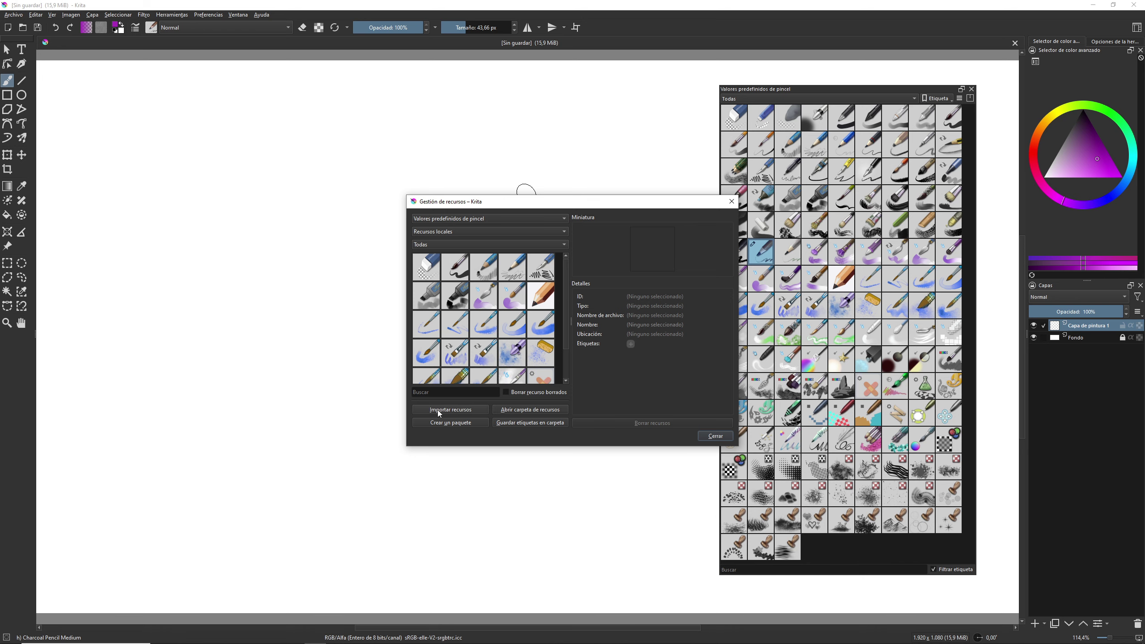
left_click(450, 410)
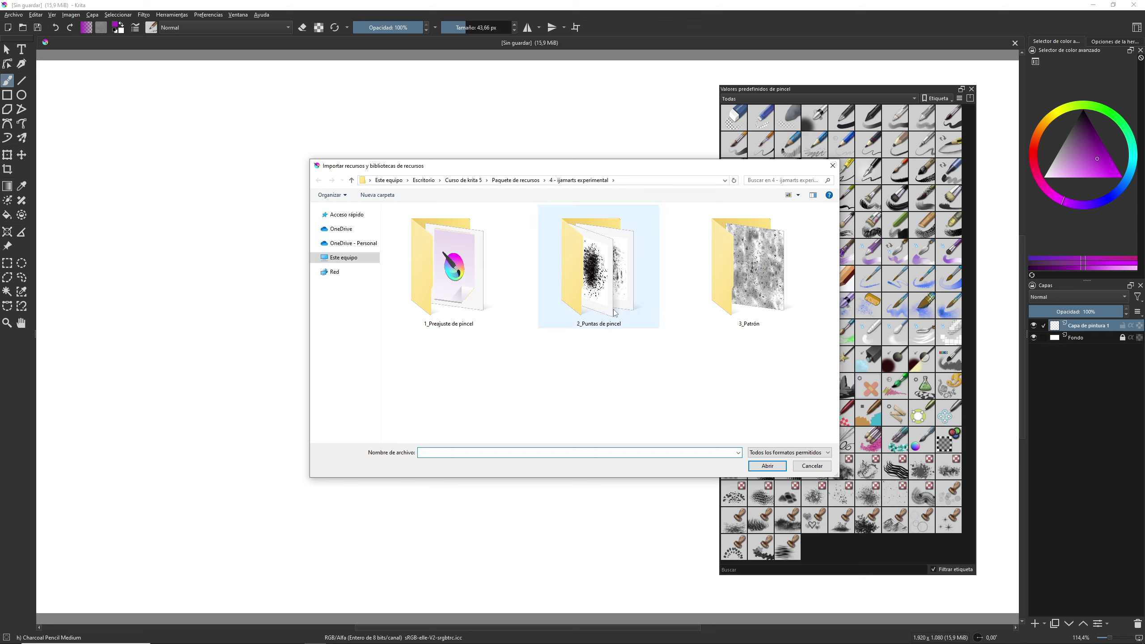
double_click(453, 275)
left_click(448, 276)
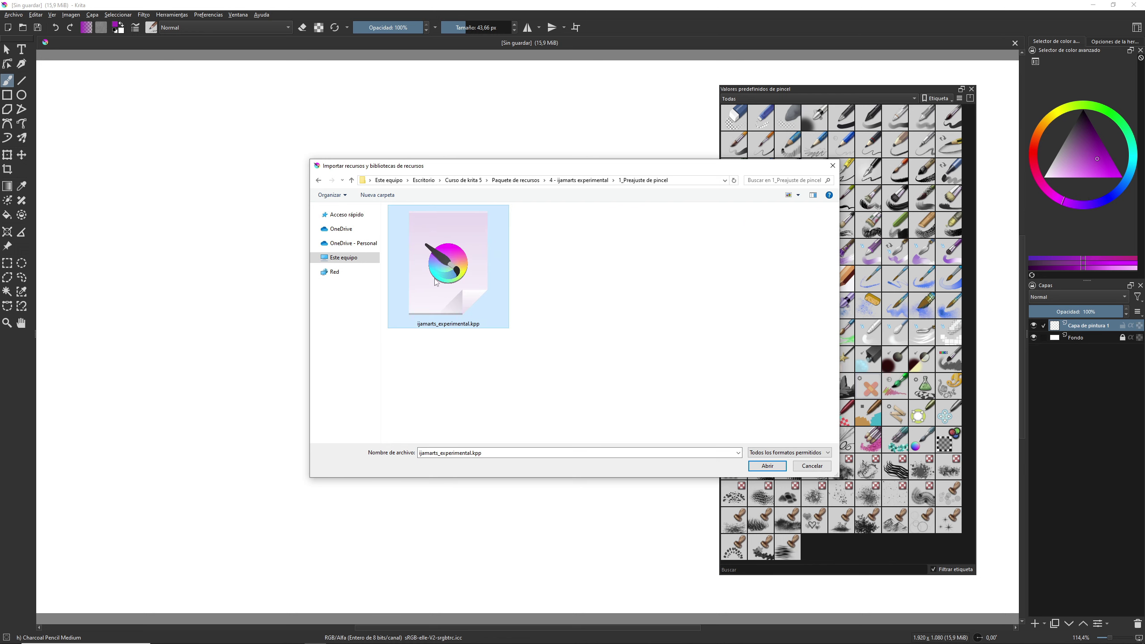
left_click(766, 466)
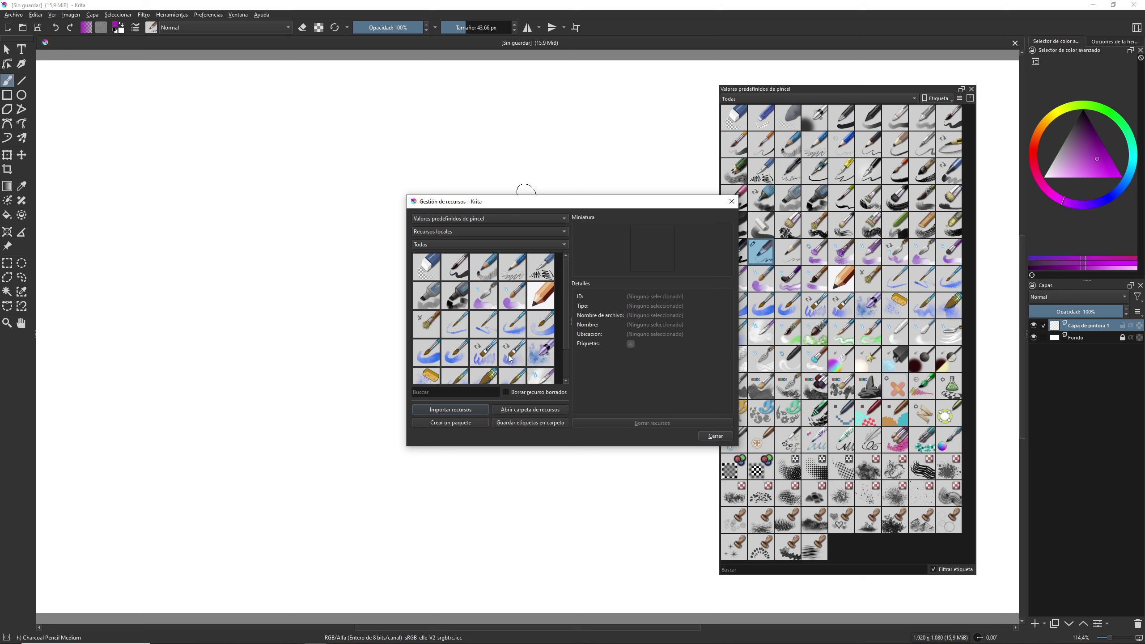
- Import ijamarts_P01.png from 3_Patrón as a pattern resource
left_click(450, 409)
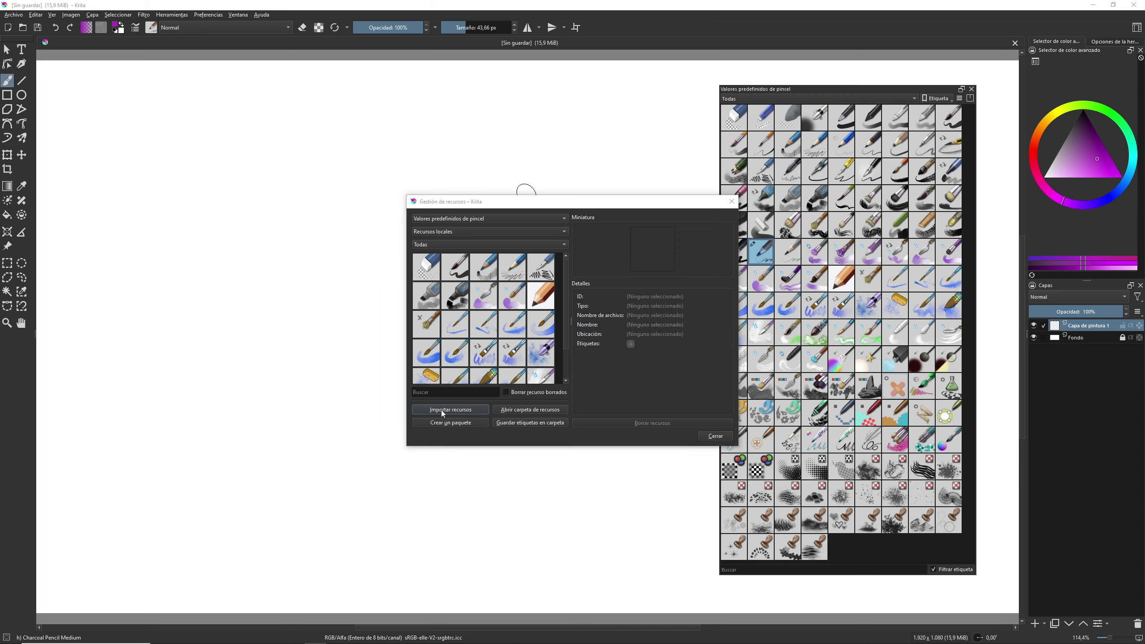
left_click(594, 182)
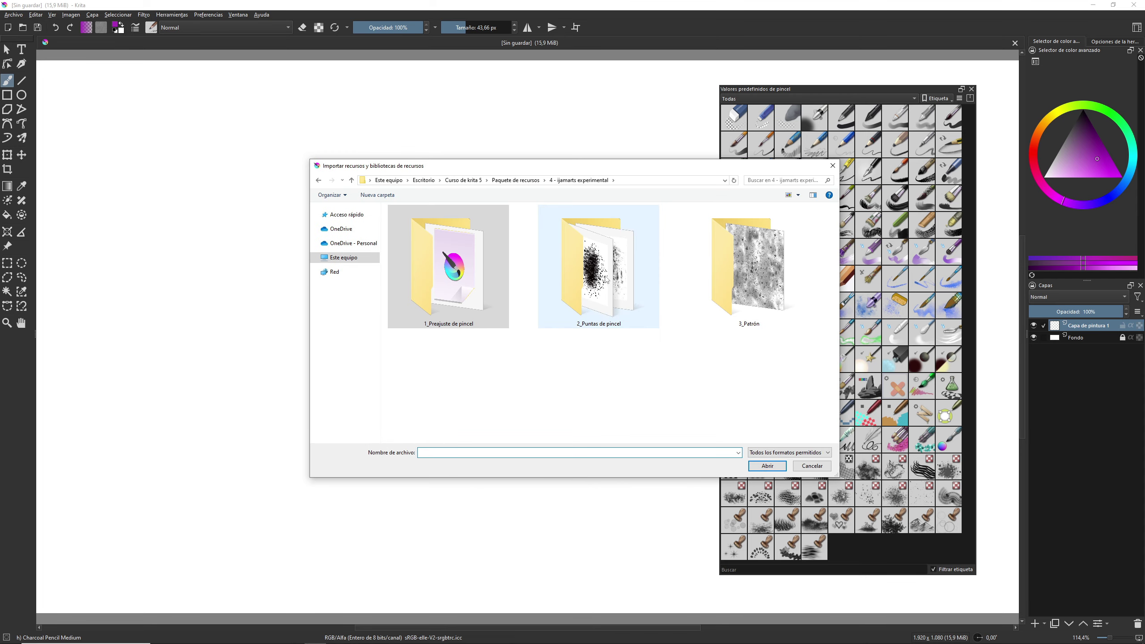
double_click(756, 274)
left_click(466, 277)
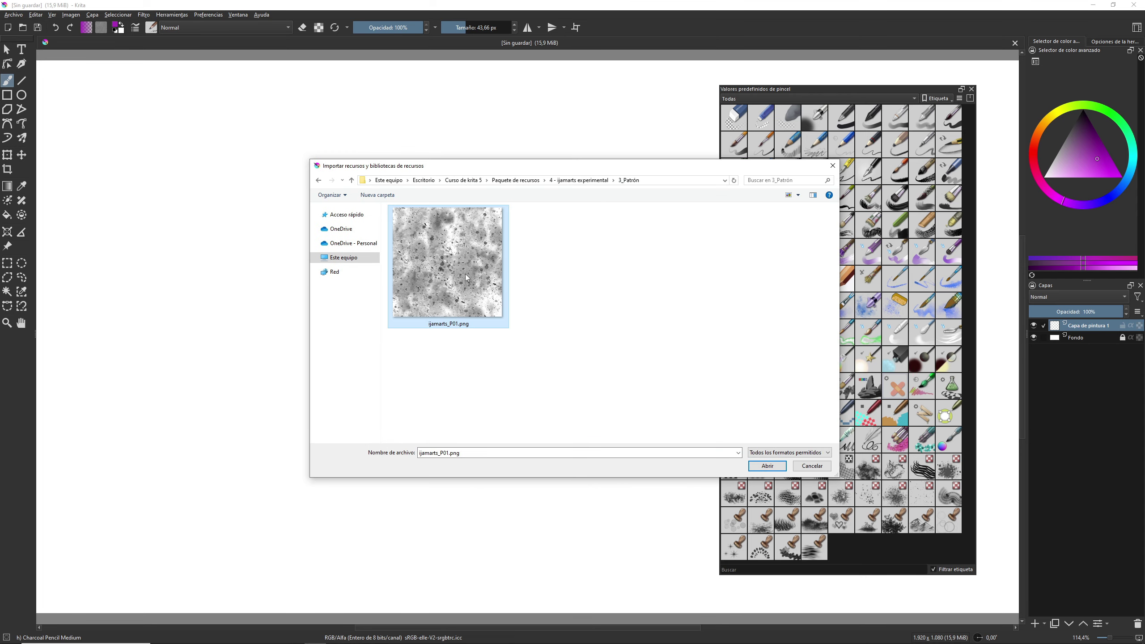
left_click(767, 466)
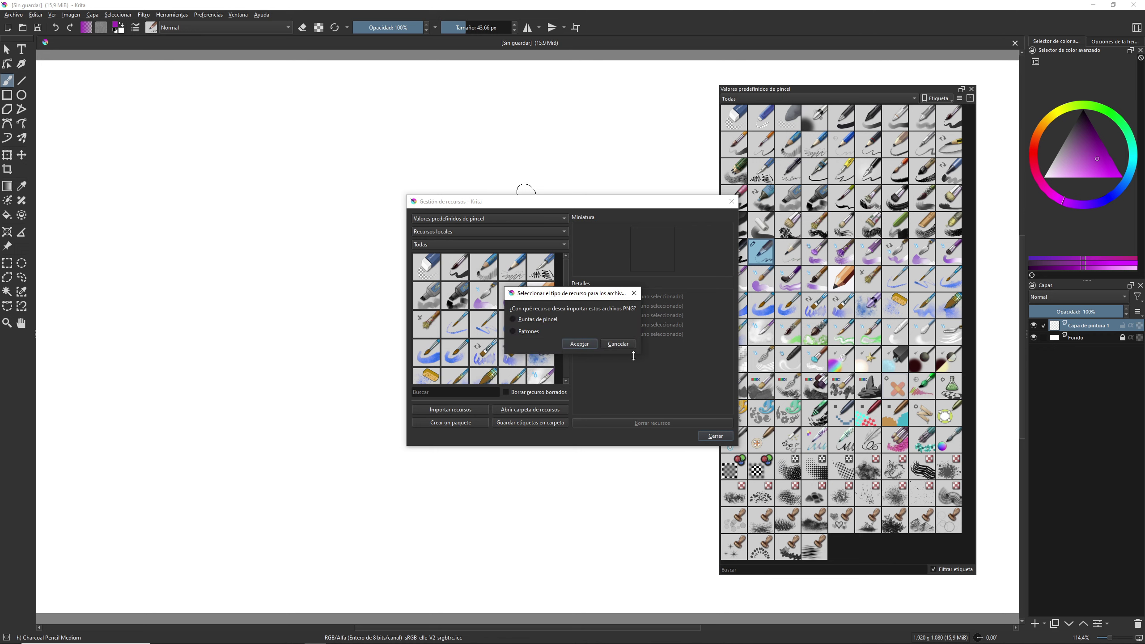
left_click(518, 331)
left_click(578, 343)
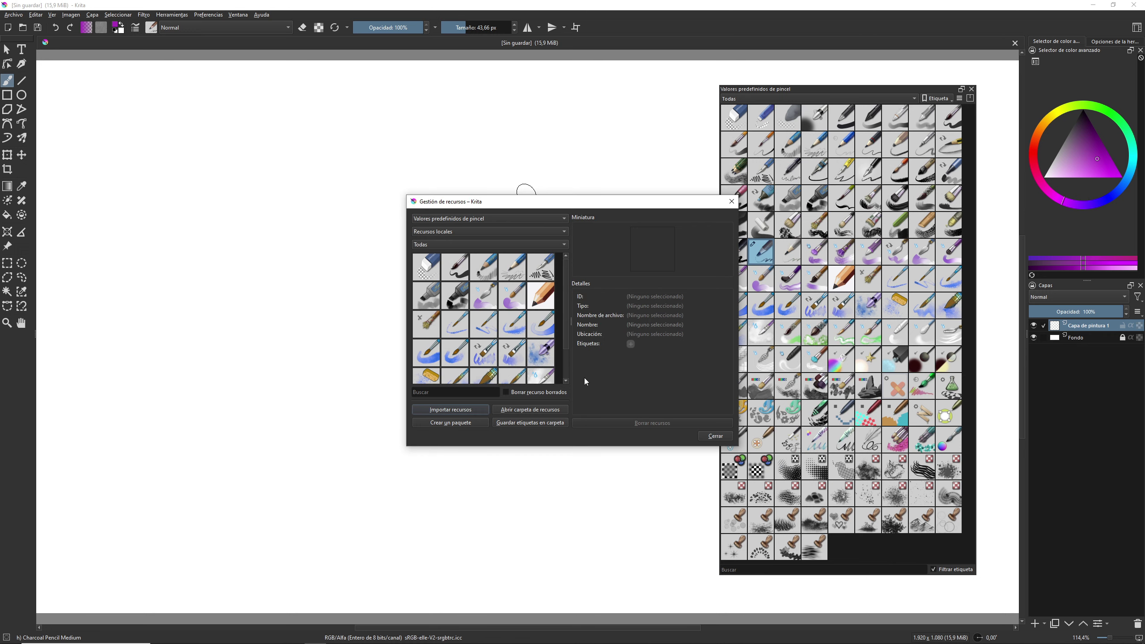
- Import ijamarts_B01.png and ijamarts_B02.png as brush tips, then close the resource manager
left_click(448, 408)
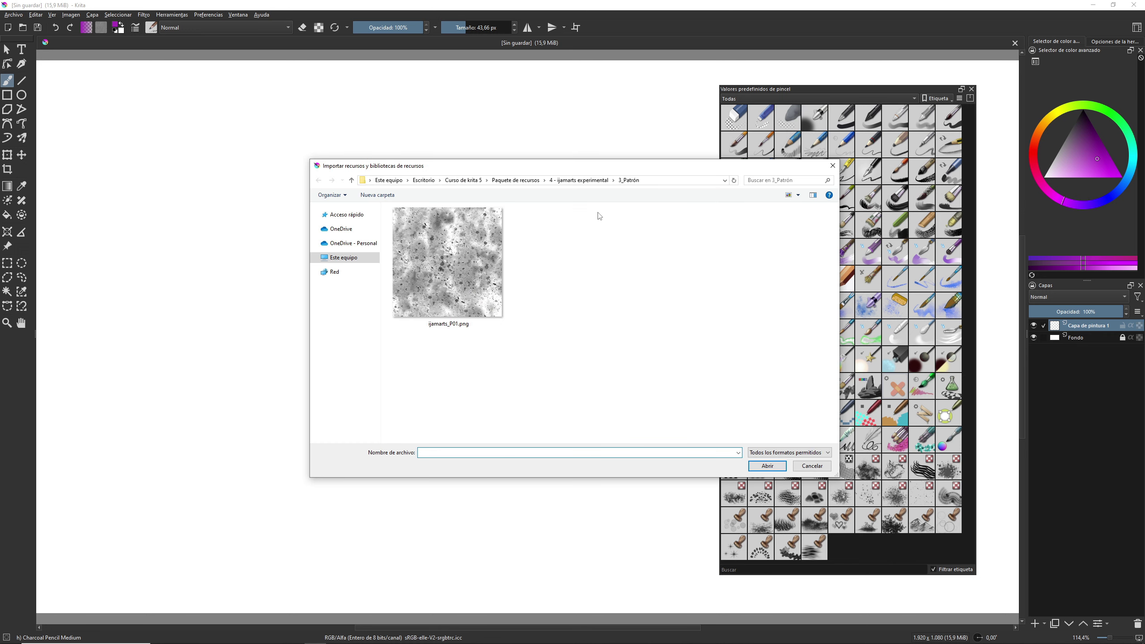
left_click(586, 181)
double_click(591, 268)
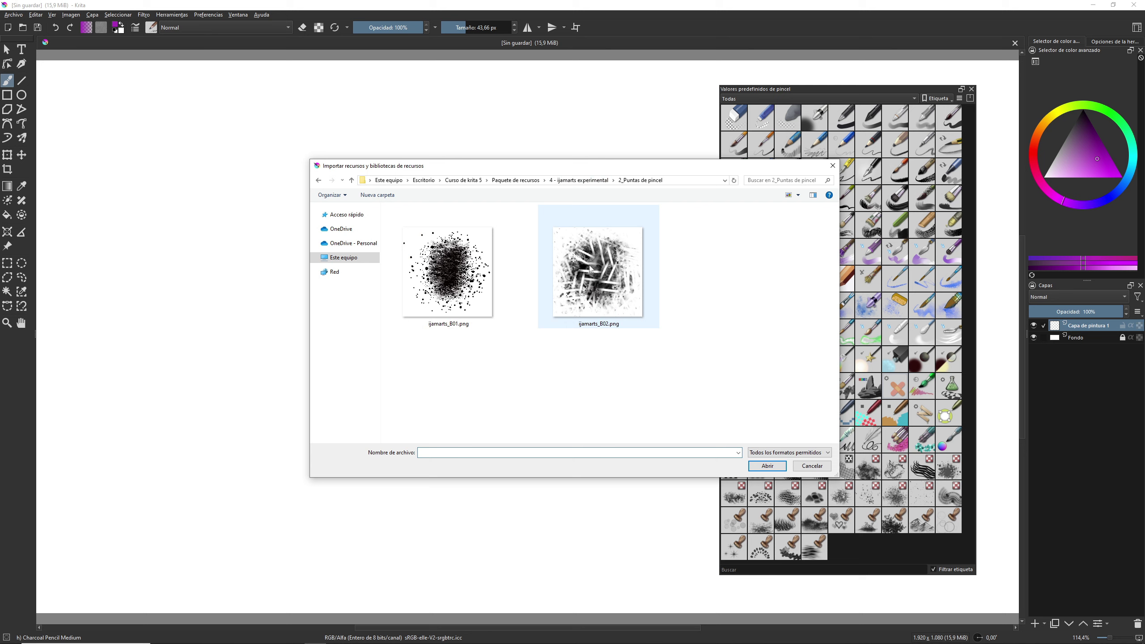
left_click(453, 287)
left_click(652, 326, "ctrl")
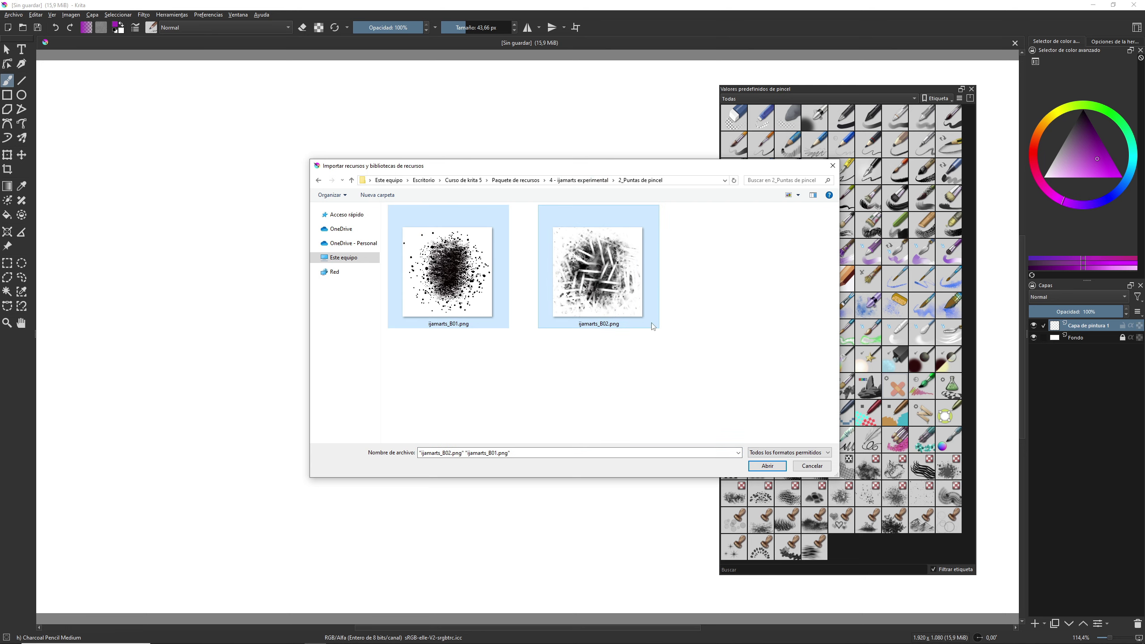
left_click(760, 468)
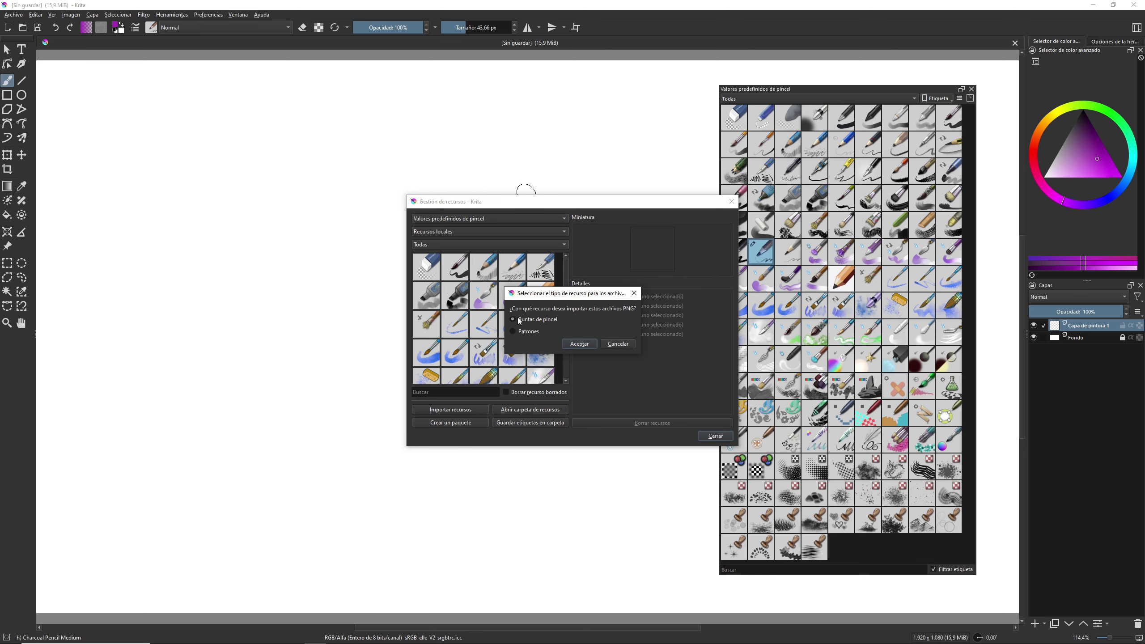
left_click(578, 344)
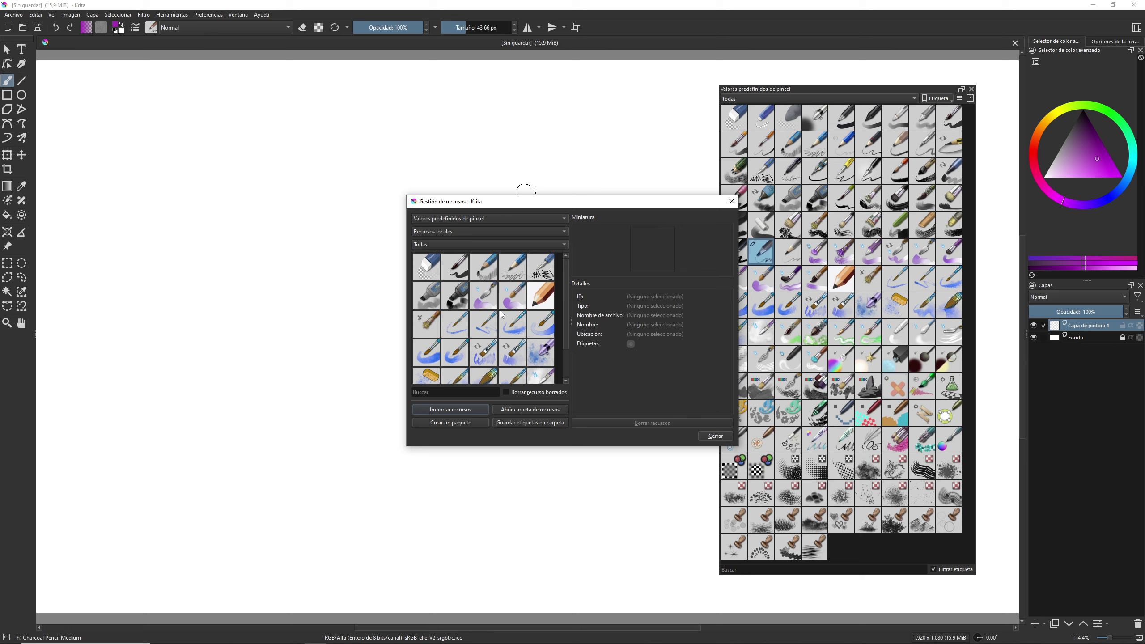
left_click(714, 436)
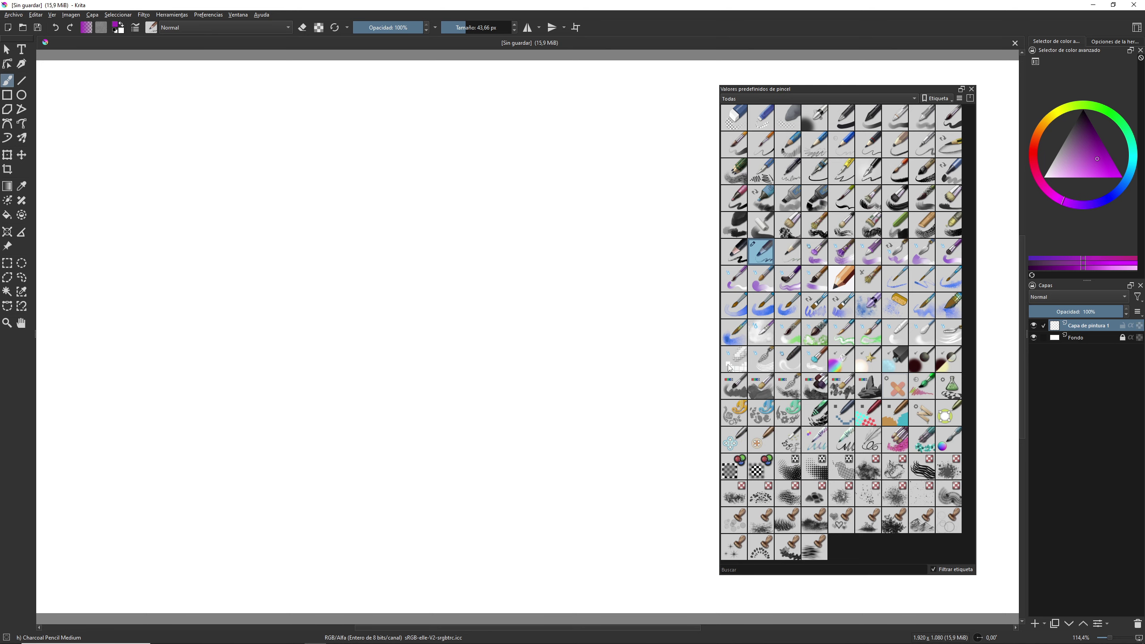
- With the experimental preset selected, paint four purple strokes, including a wavy line and a zigzag
left_click(868, 279)
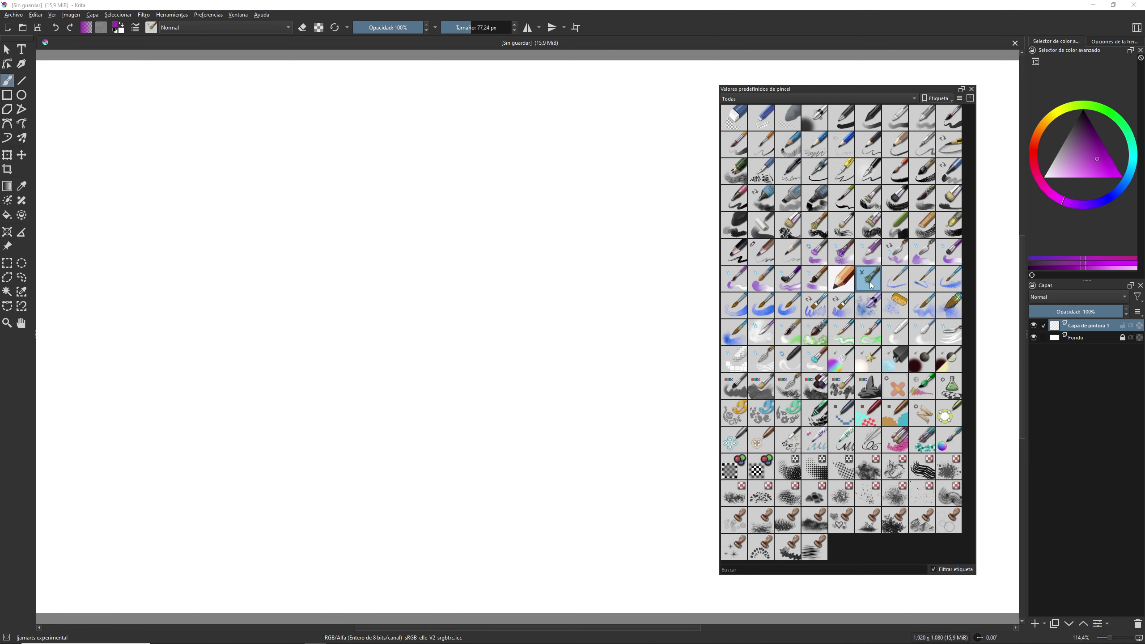
left_click_drag(269, 181, 167, 288)
mouse_move(275, 209)
left_mouse_down()
mouse_move(211, 274)
mouse_move(214, 307)
mouse_move(232, 322)
mouse_move(184, 471)
left_mouse_up()
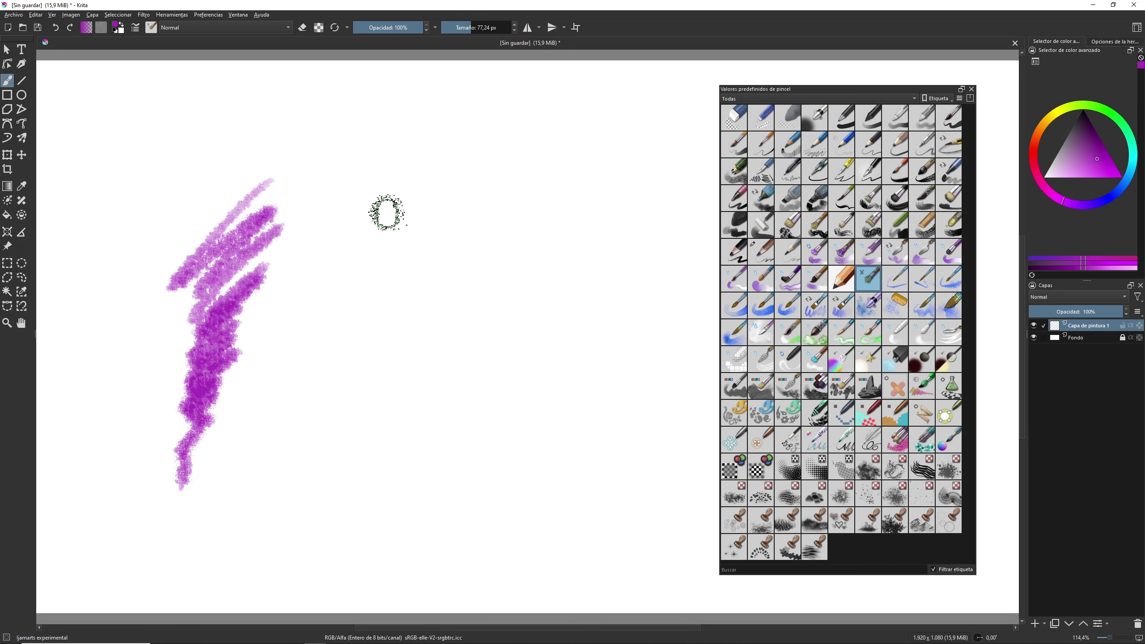
mouse_move(453, 162)
left_mouse_down()
mouse_move(358, 263)
mouse_move(408, 442)
mouse_move(506, 364)
mouse_move(608, 405)
mouse_move(613, 517)
left_mouse_up()
left_click_drag(614, 168, 621, 210)
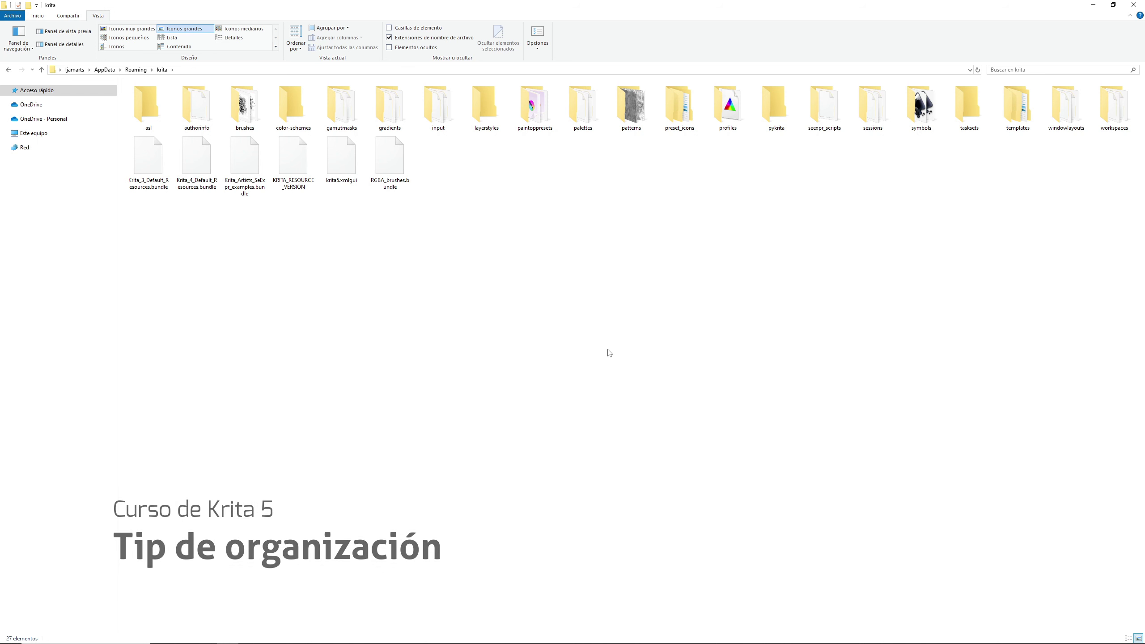
- Create a Pinceles de prueba folder in paintoppresets and move the experimental preset into it
double_click(534, 106)
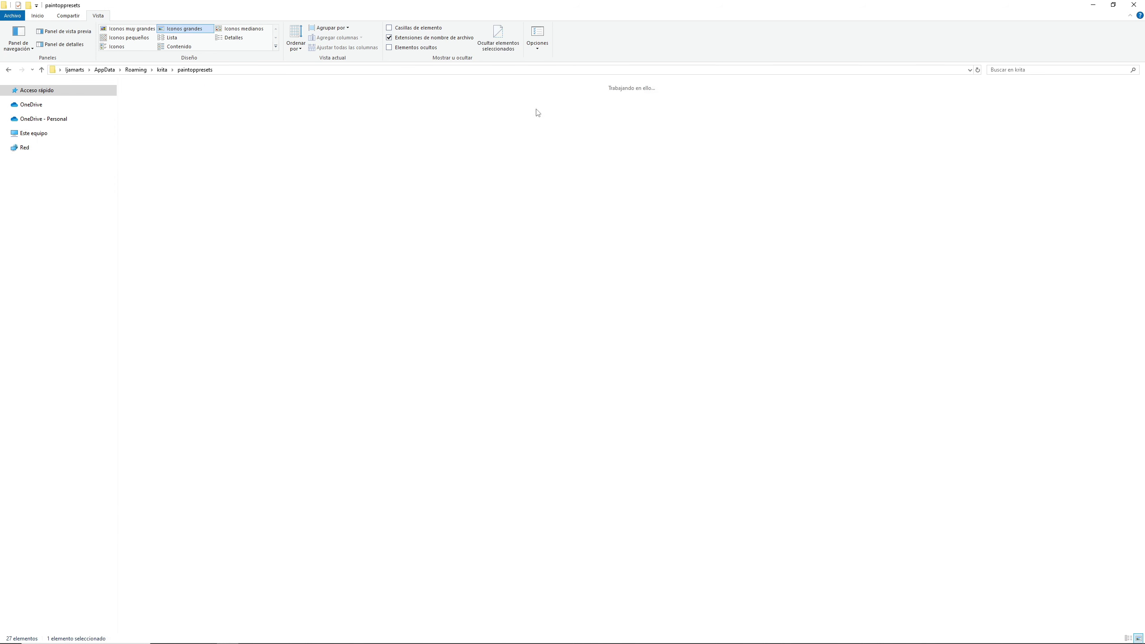
right_click(523, 297)
left_click(548, 409)
type("Pin")
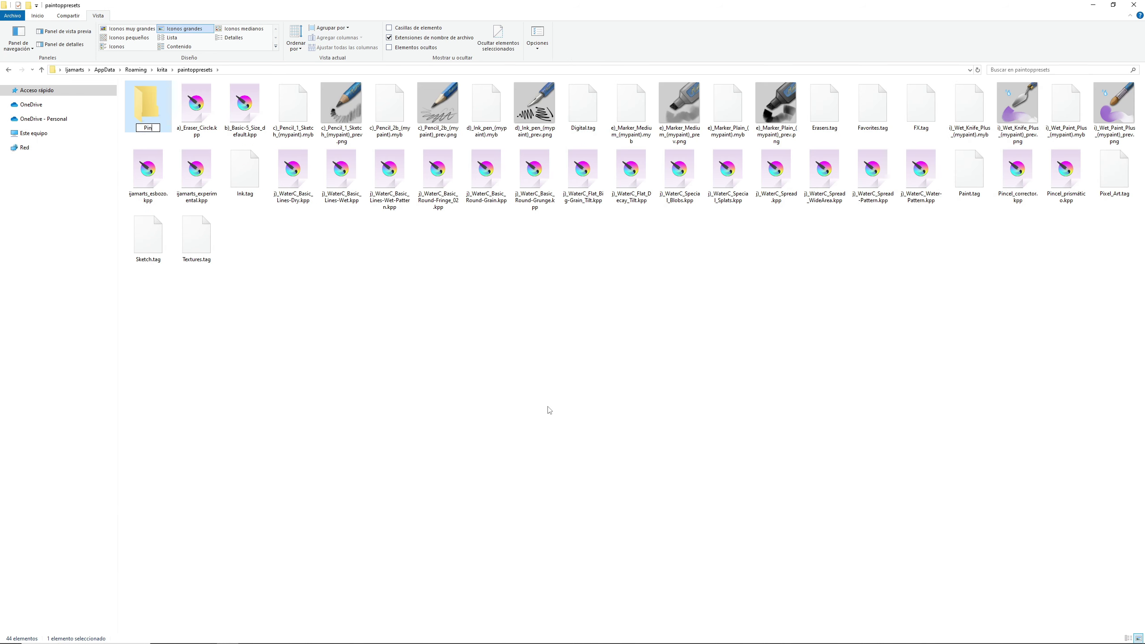
type("rueba")
left_click(202, 186)
left_click_drag(202, 186, 148, 105)
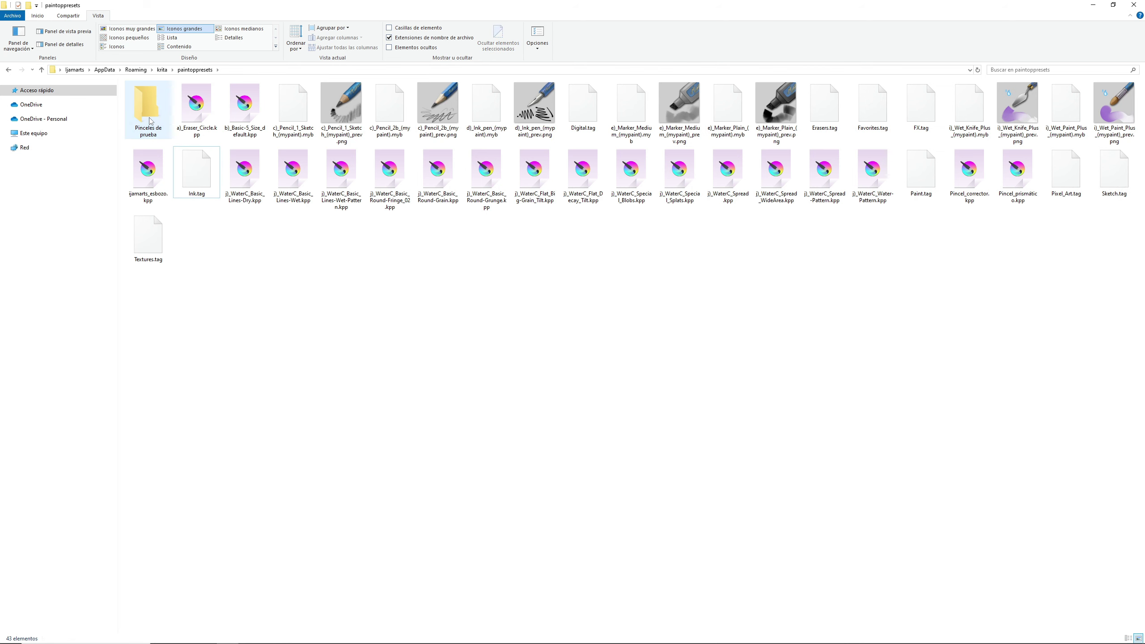
left_click(162, 70)
- Create a Pinceles de prueba folder in patterns and move the pattern image into it
double_click(630, 106)
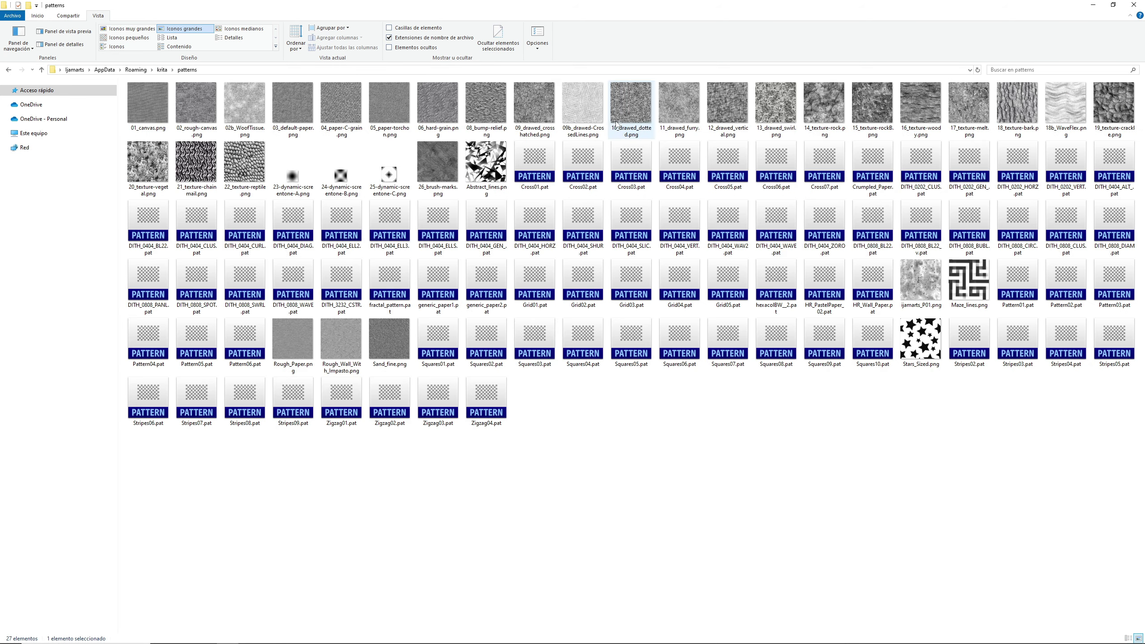
right_click(455, 414)
left_click(600, 388)
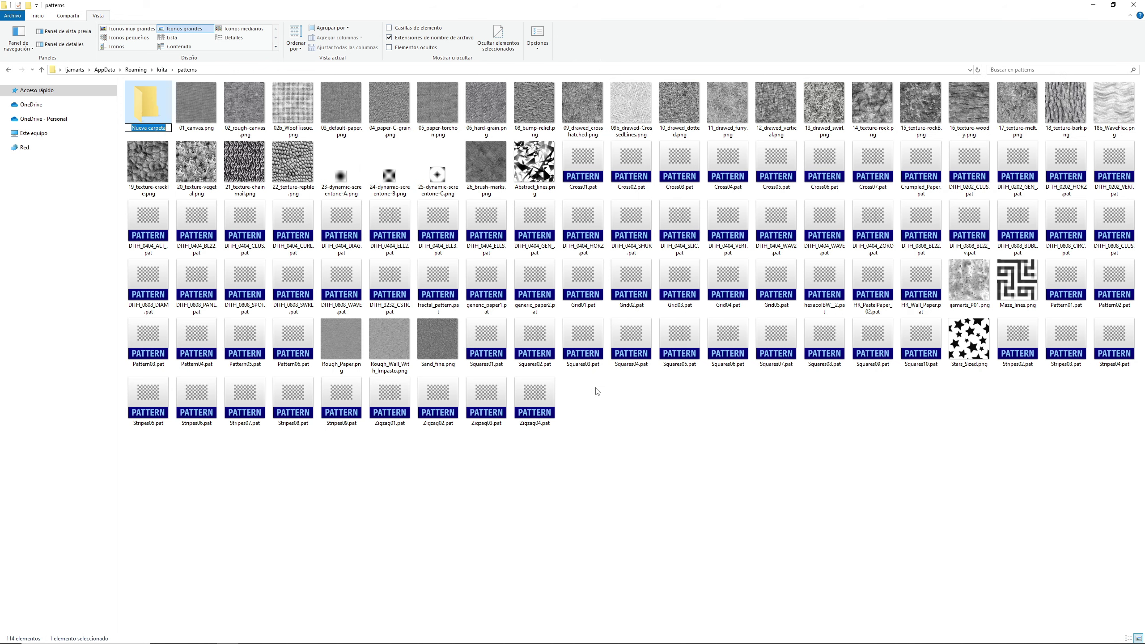
type("Pinceles de prueba")
key("Return")
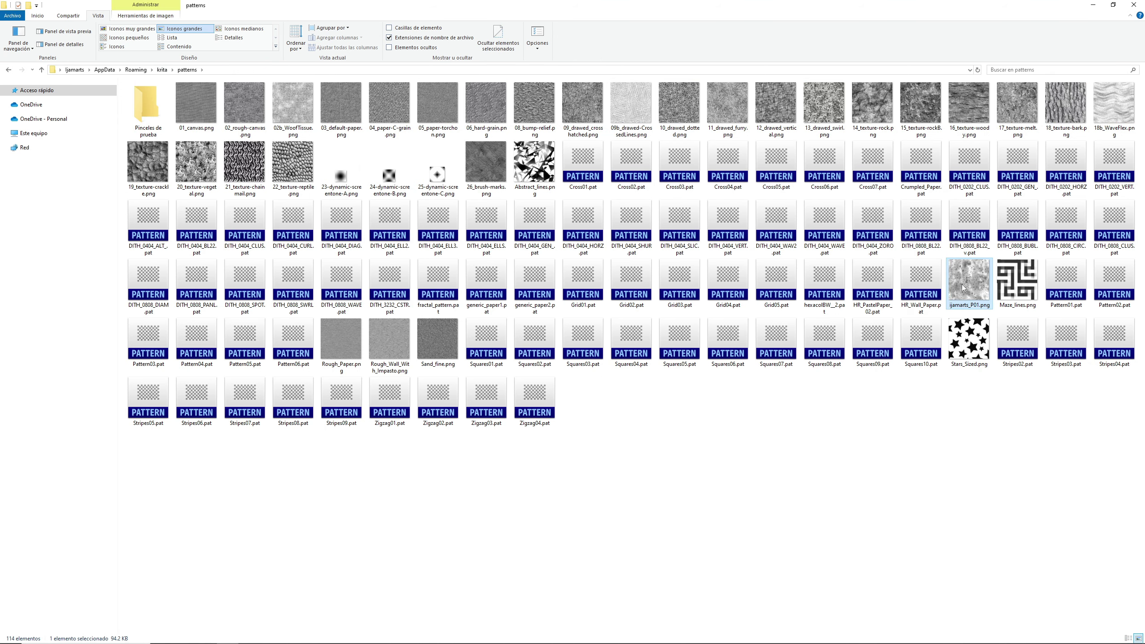
left_click_drag(969, 279, 155, 123)
left_click(162, 69)
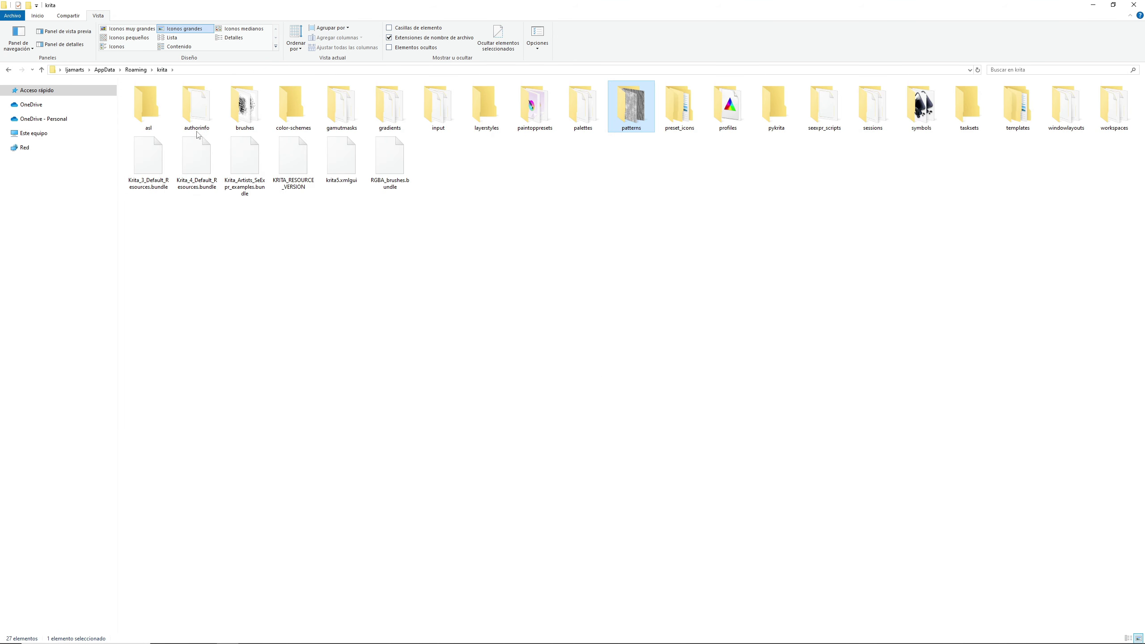
- Create a Pinceles de prueba folder in brushes, move both brush-tip images in, and close Explorer
double_click(243, 103)
right_click(229, 249)
left_click(360, 357)
type("Pinceles de prueba")
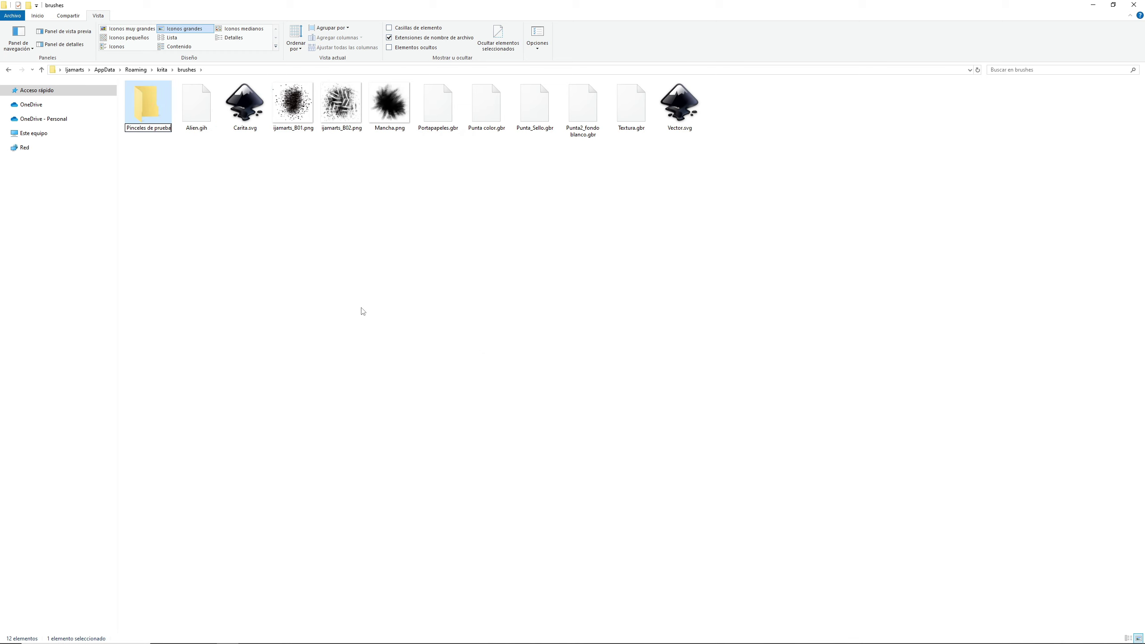
mouse_move(353, 287)
left_mouse_down()
mouse_move(289, 116)
mouse_move(156, 119)
left_mouse_up()
left_click(162, 69)
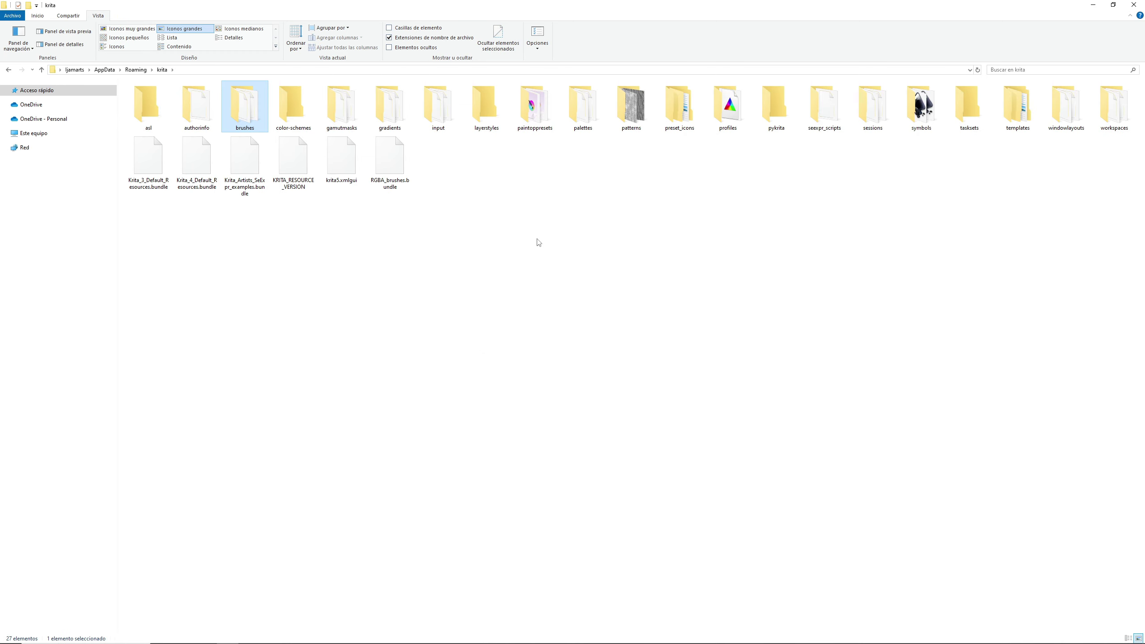
key("super+d")
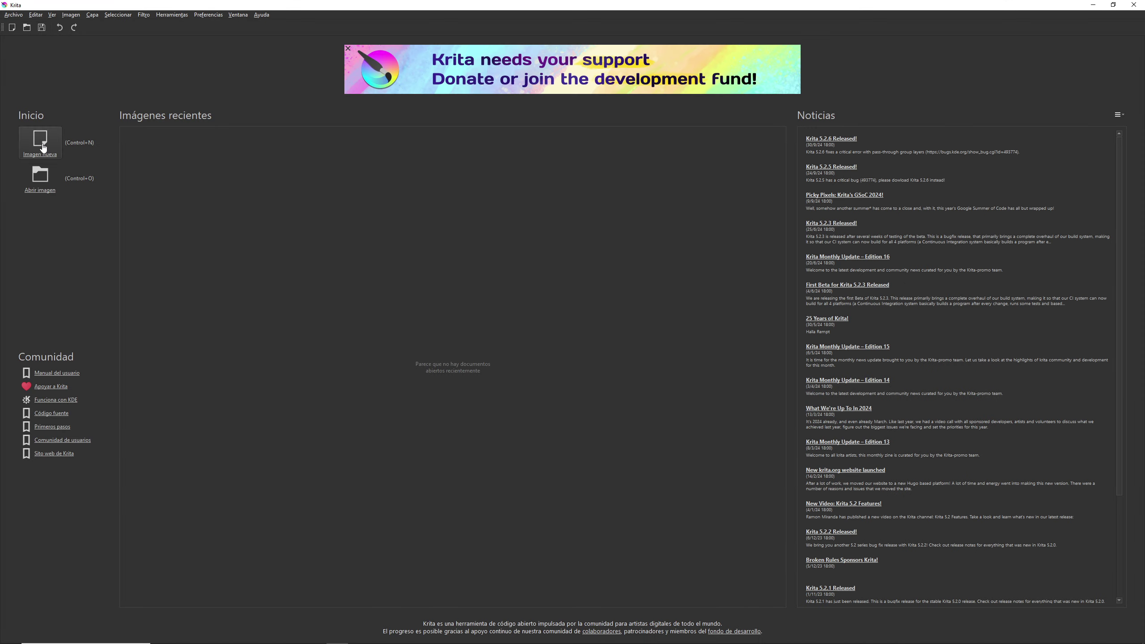
- Create a 1920×1080 image and paint five purple test strokes with the experimental brush
left_click(40, 140)
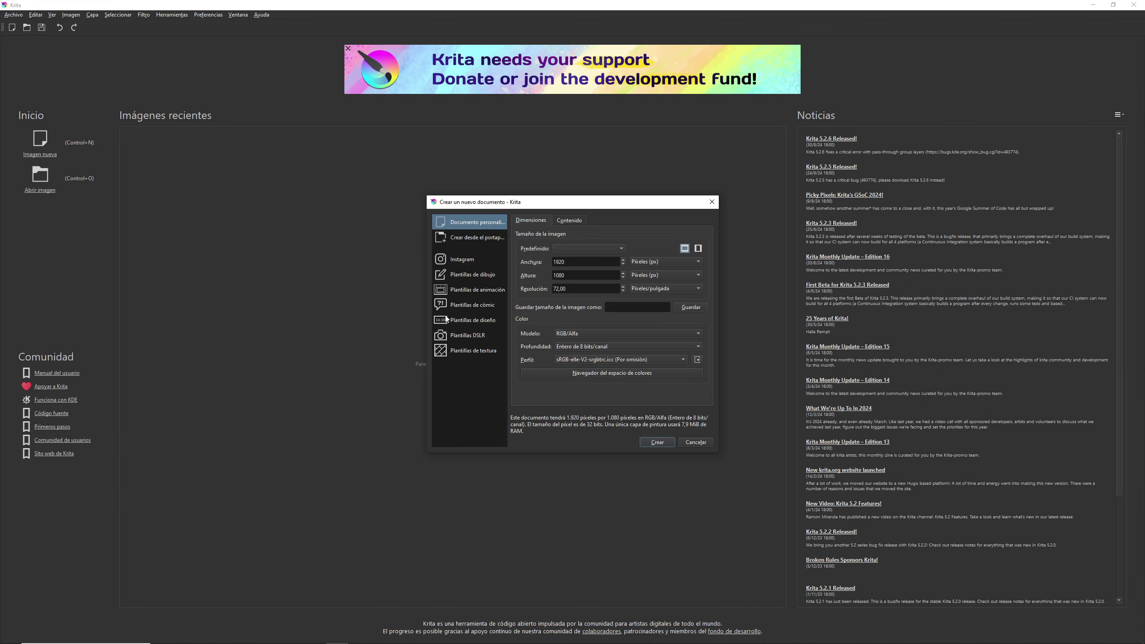
left_click(654, 443)
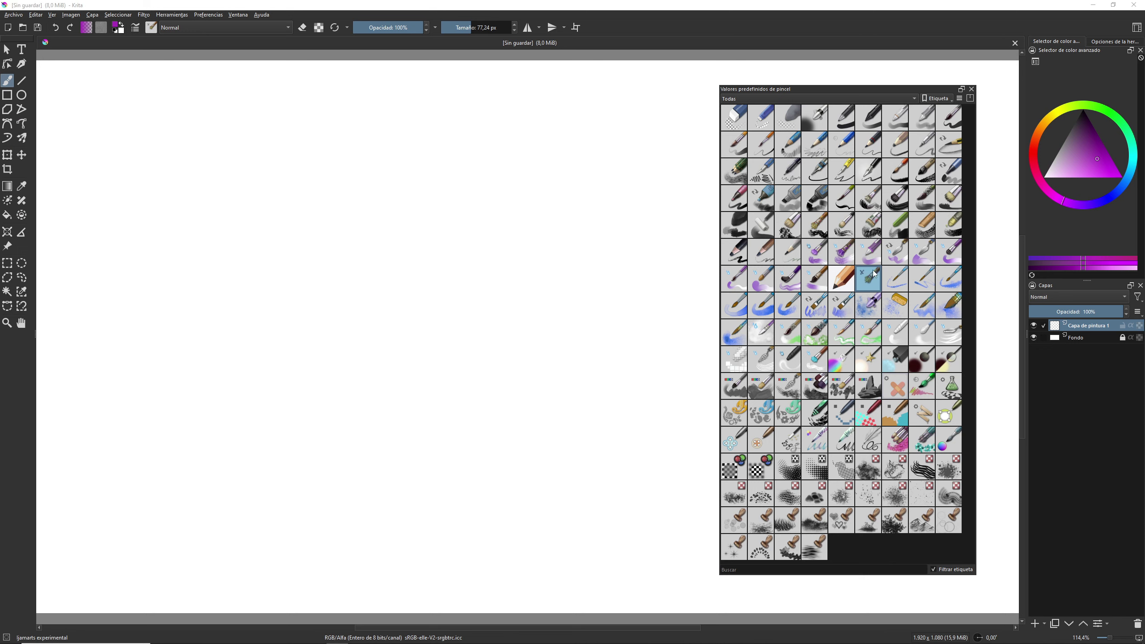
mouse_move(205, 155)
left_mouse_down()
mouse_move(148, 214)
mouse_move(257, 458)
left_mouse_up()
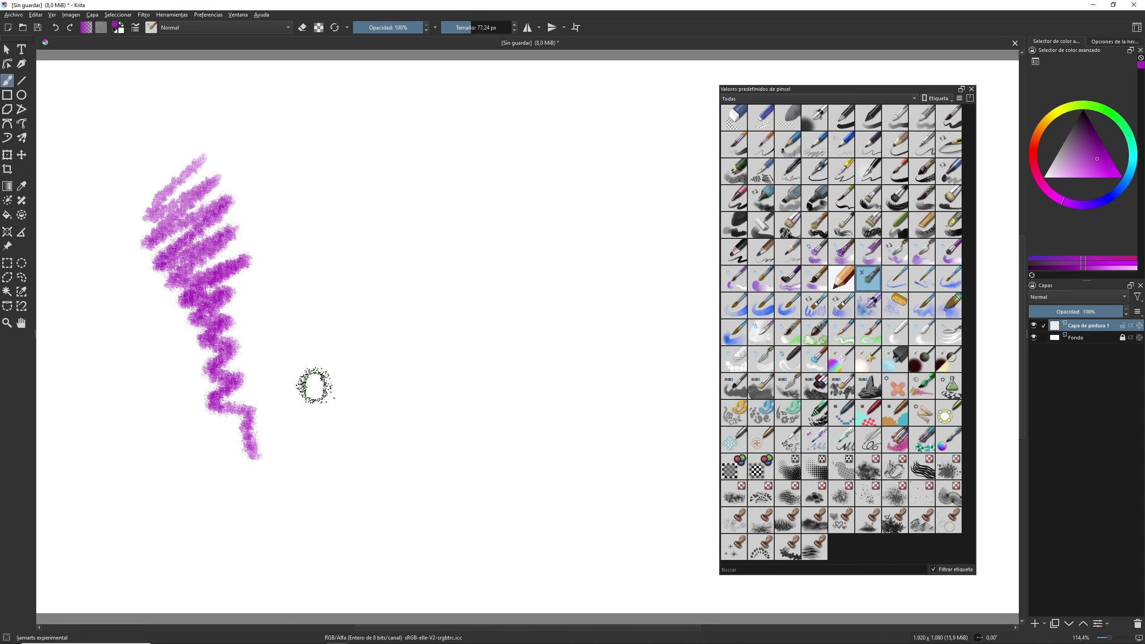
left_click_drag(443, 134, 473, 355)
mouse_move(573, 204)
left_mouse_down()
mouse_move(595, 314)
mouse_move(581, 455)
left_mouse_up()
mouse_move(200, 497)
left_mouse_down()
mouse_move(396, 465)
mouse_move(256, 550)
left_mouse_up()
left_click_drag(343, 451, 370, 473)
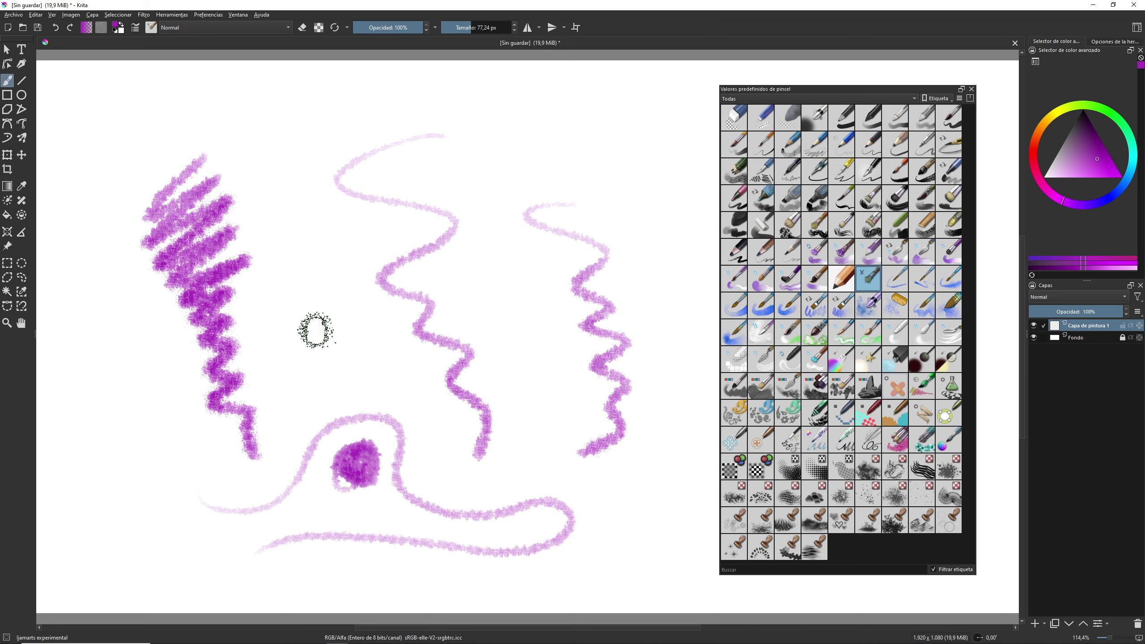
left_click(207, 15)
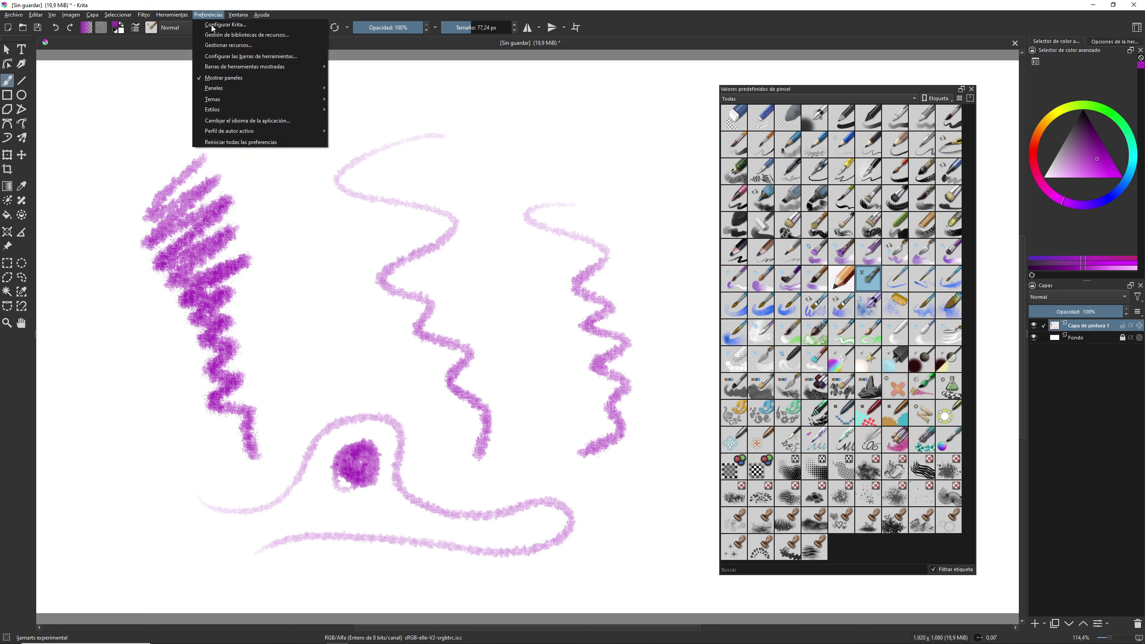
- In Gestionar recursos, check the experimental preset's location, then a brush tip's under Puntas de pincel
left_click(226, 45)
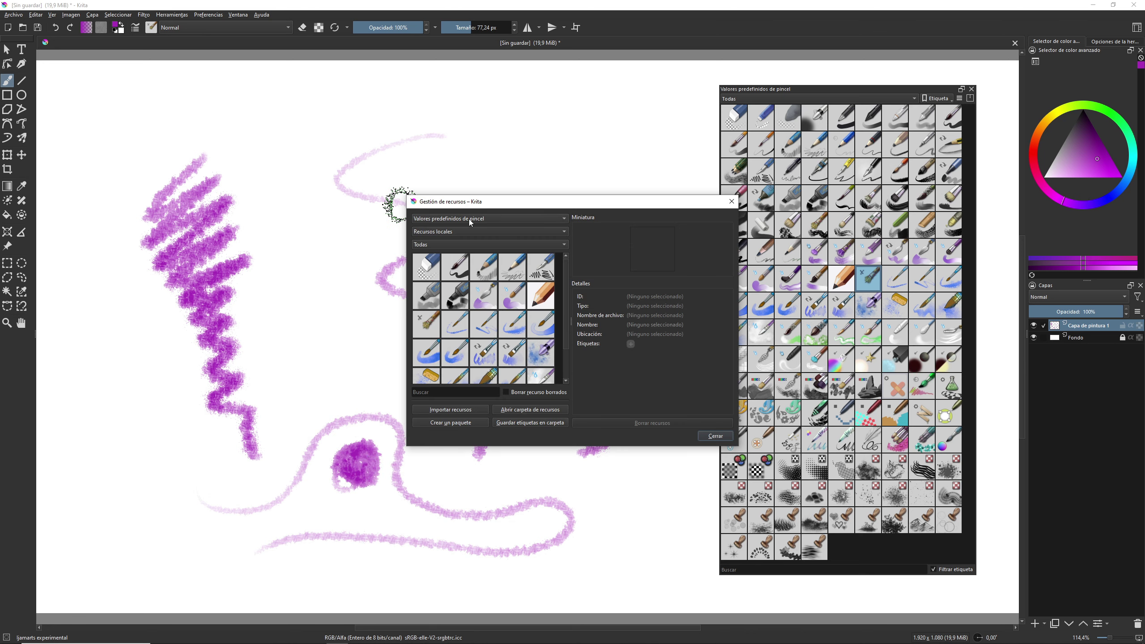
left_click(425, 323)
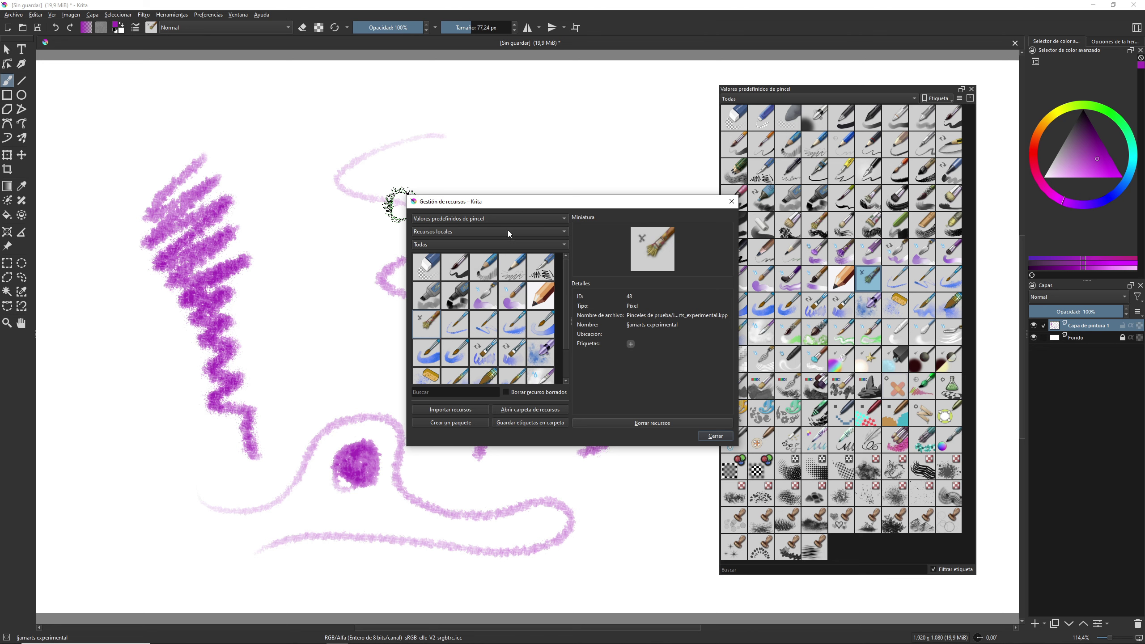
left_click(496, 219)
left_click(464, 189)
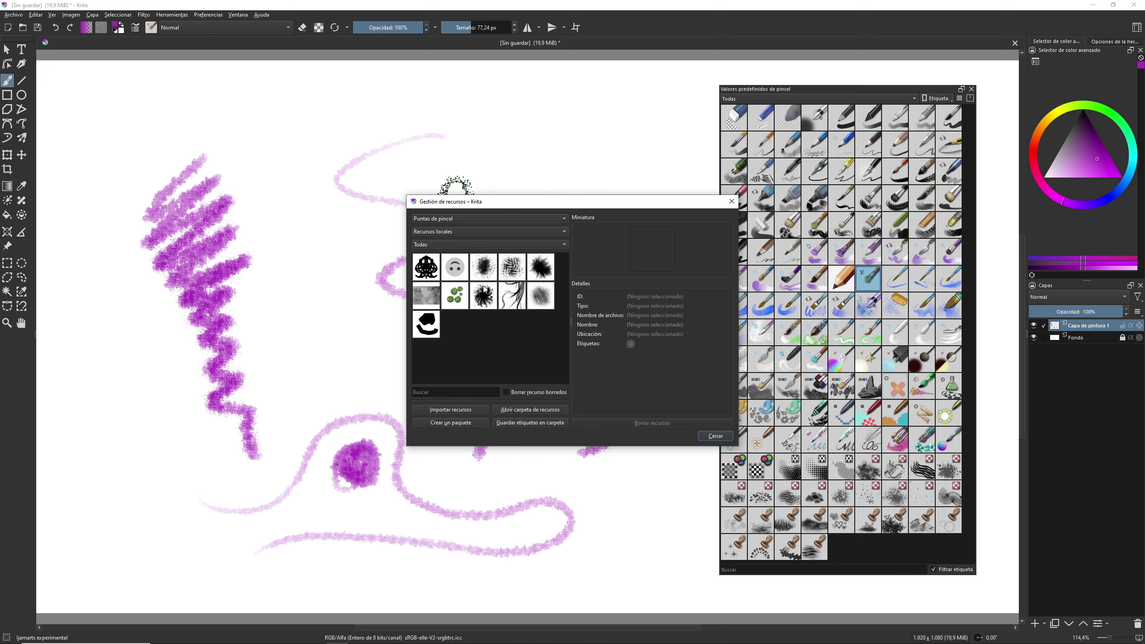
left_click(510, 271)
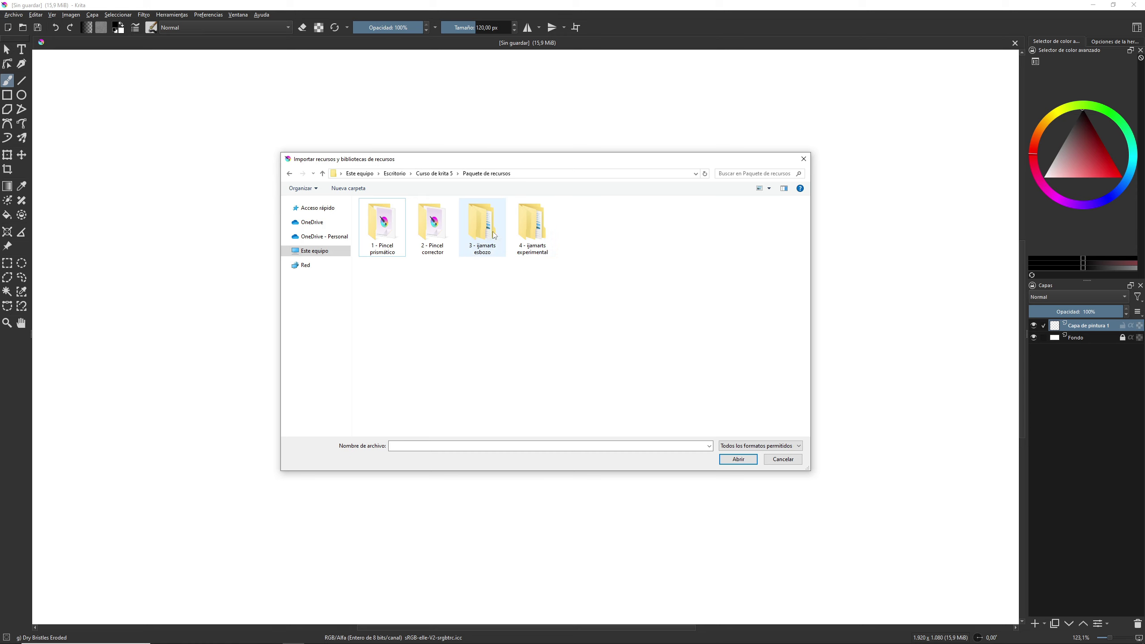
- Browse the Paquete de recursos subfolders, including 2 - Pincel corrector and 4 - ijamarts experimental
double_click(424, 228)
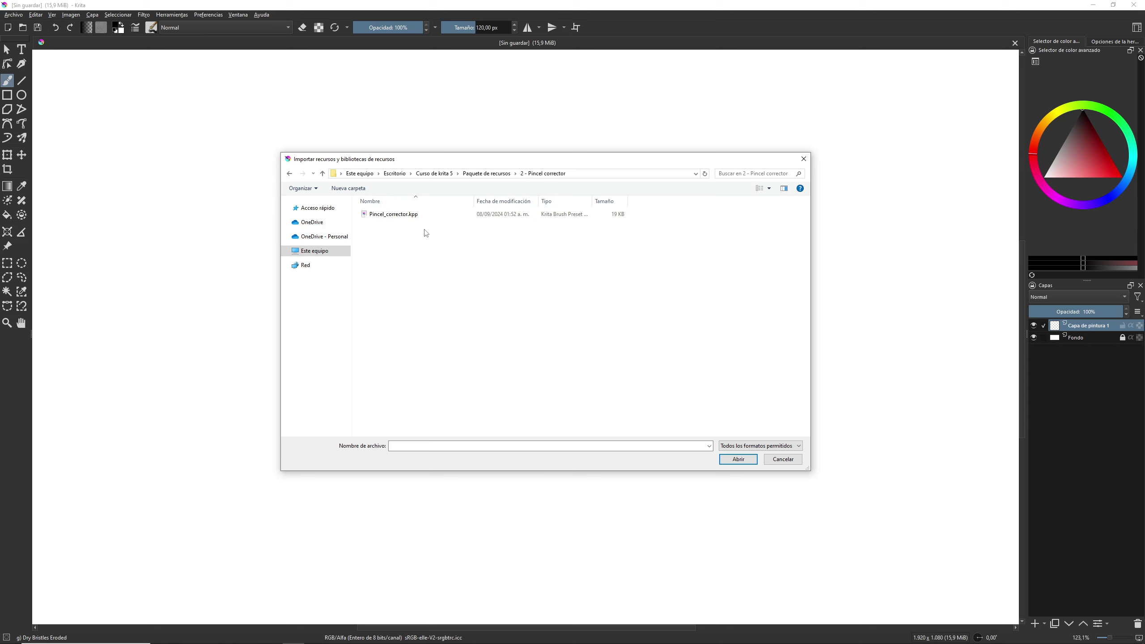
left_click(489, 173)
double_click(482, 219)
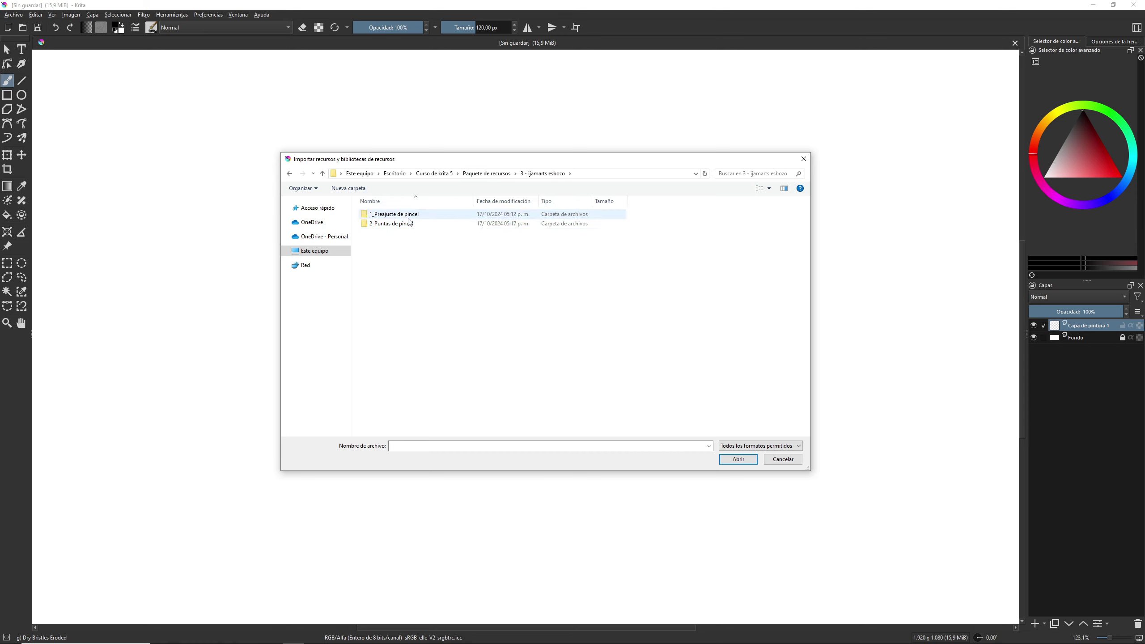
left_click(500, 175)
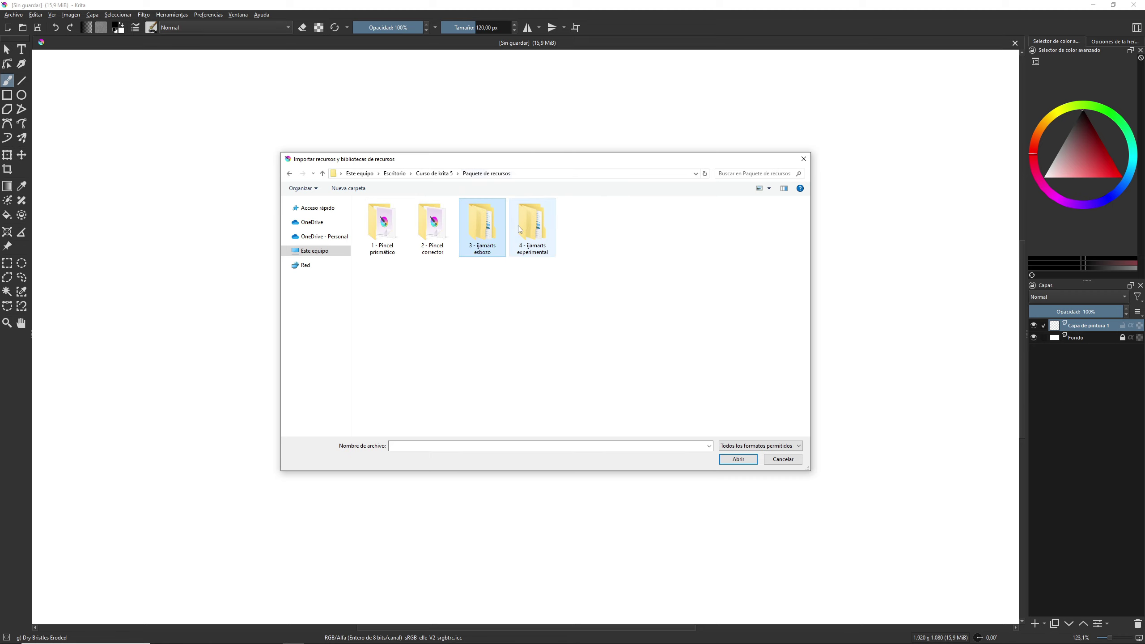
double_click(527, 230)
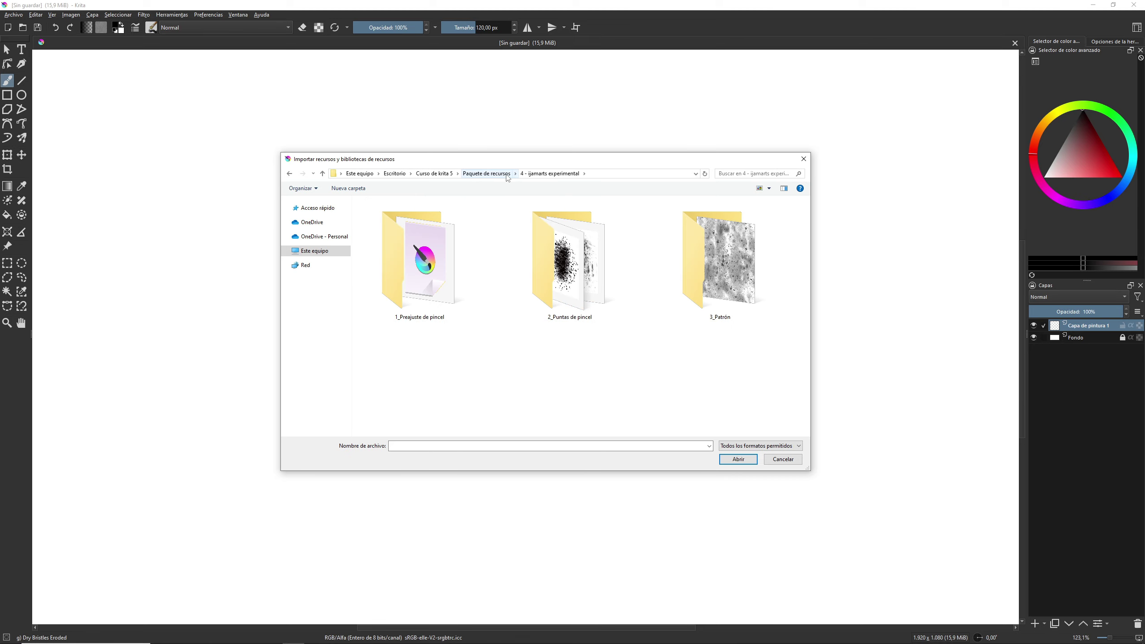
left_click(491, 173)
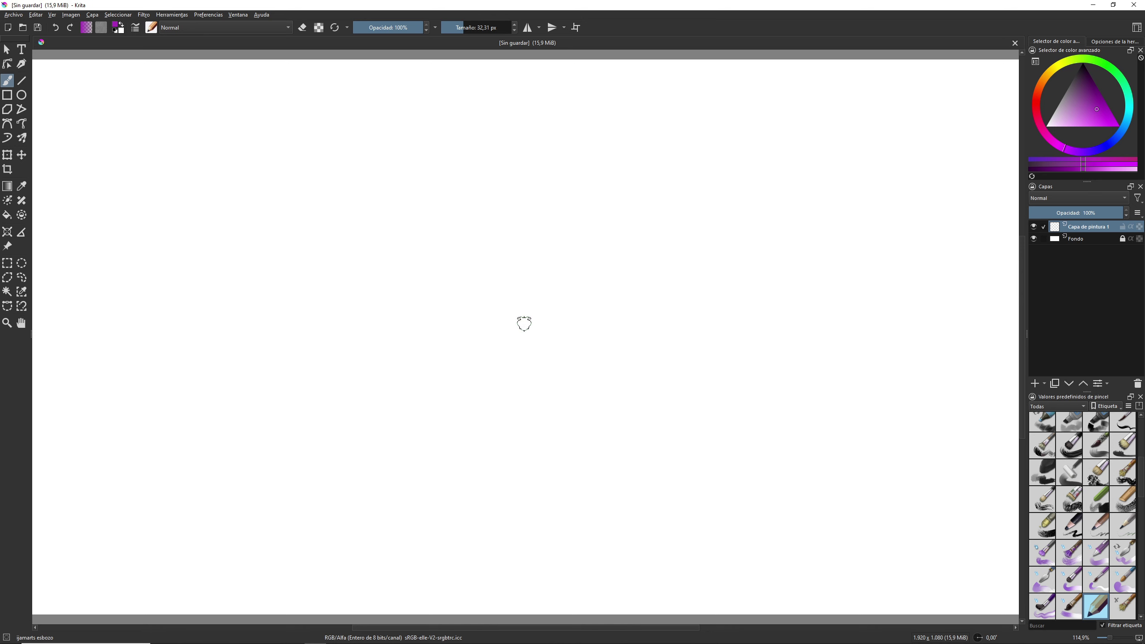
- Open Gestionar bibliotecas de recursos from Preferencias and start a bundle import
left_click(209, 14)
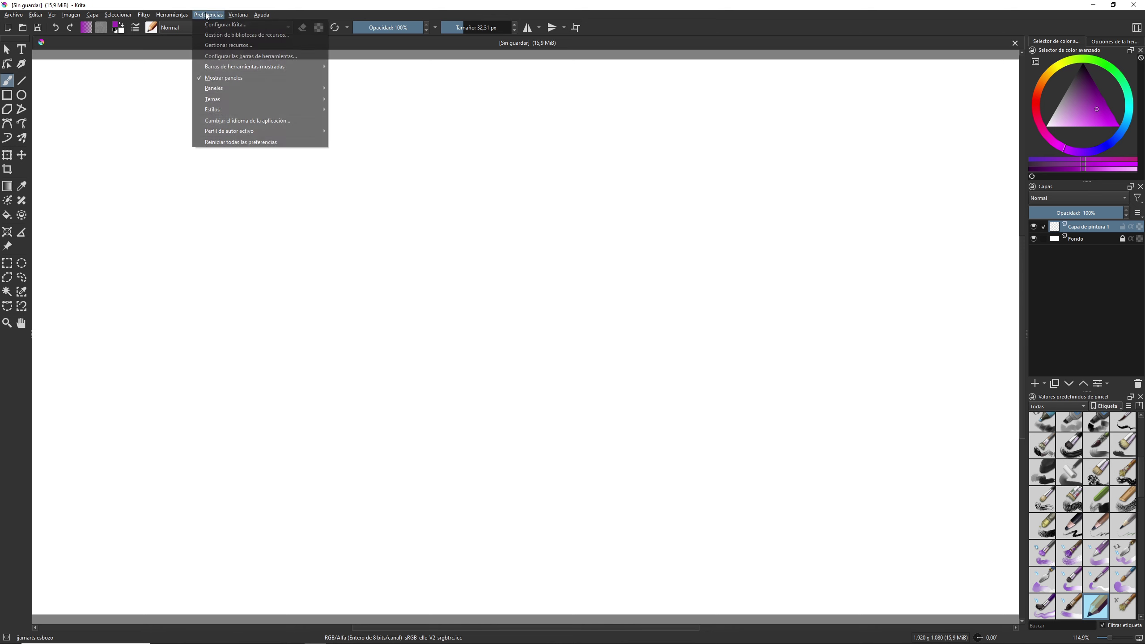
left_click(214, 34)
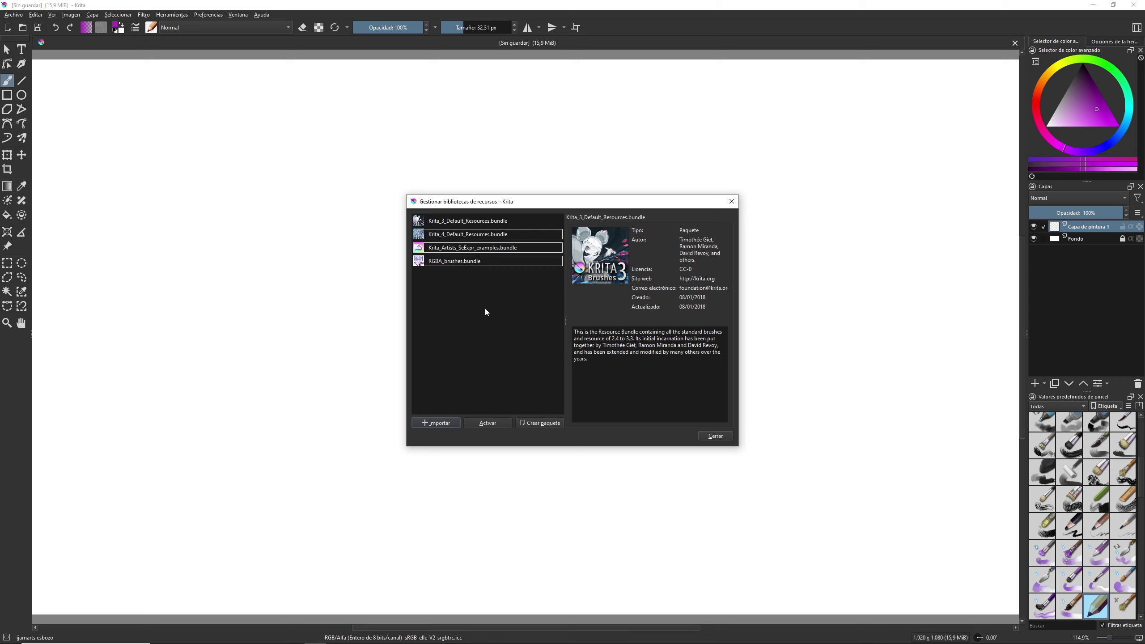
left_click(433, 423)
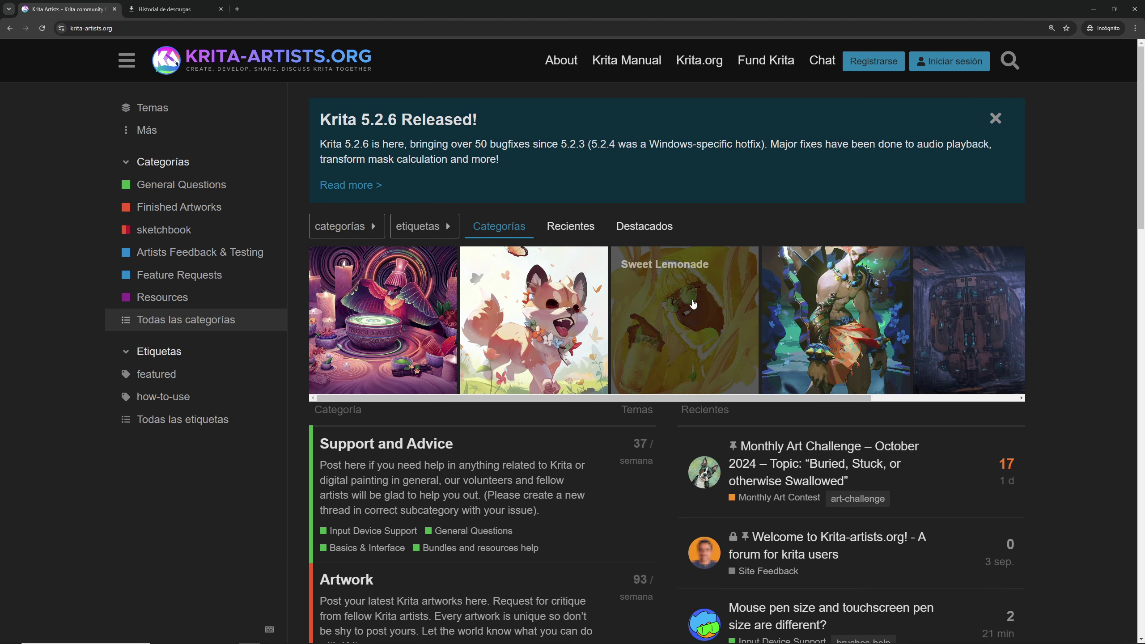
- Scroll through the Krita-Artists.org forum home page
scroll(854, 278, "down", 4)
scroll(854, 278, "down", 2)
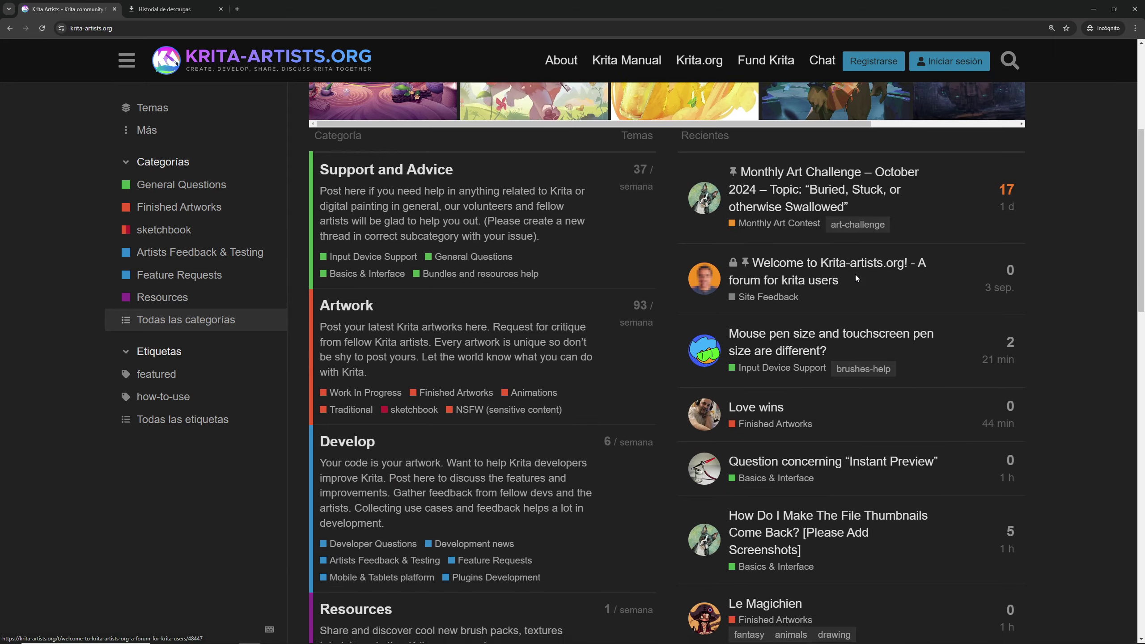
scroll(855, 274, "down", 4)
scroll(847, 253, "down", 7)
scroll(843, 233, "down", 1)
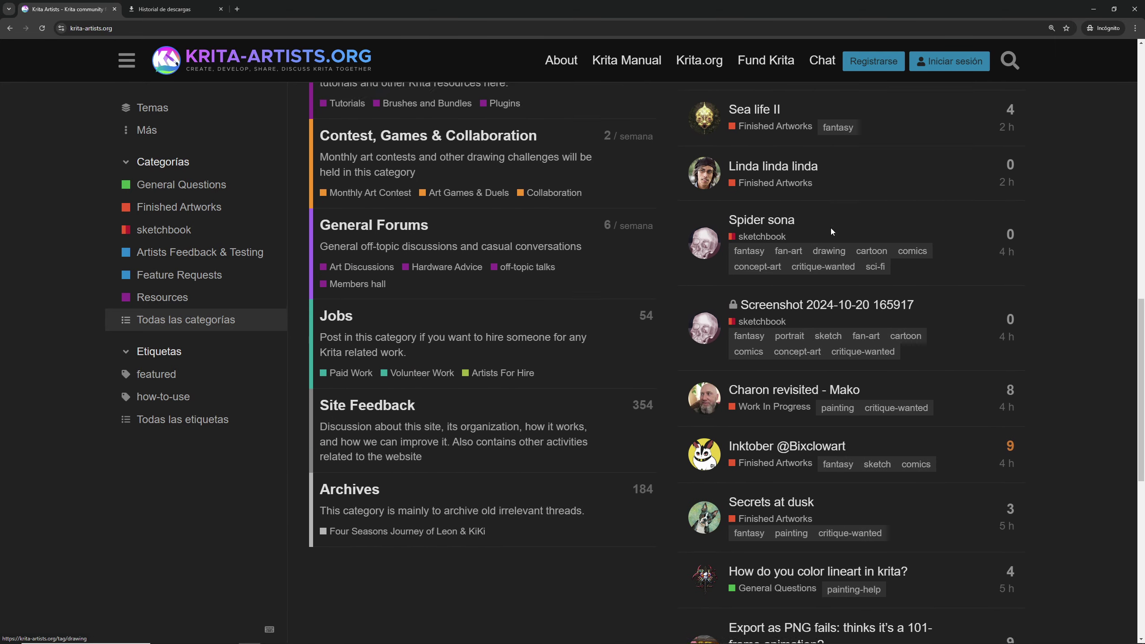
scroll(831, 227, "up", 5)
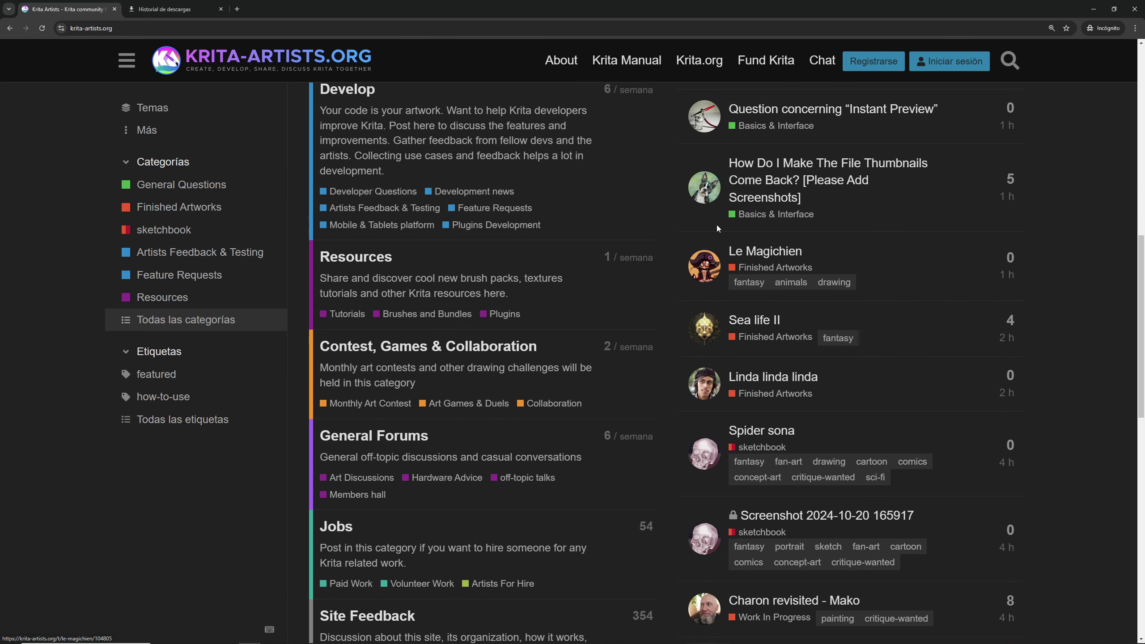
- Filter Resources to the Brushes and Bundles subcategory and scroll through the brush packs
left_click(163, 303)
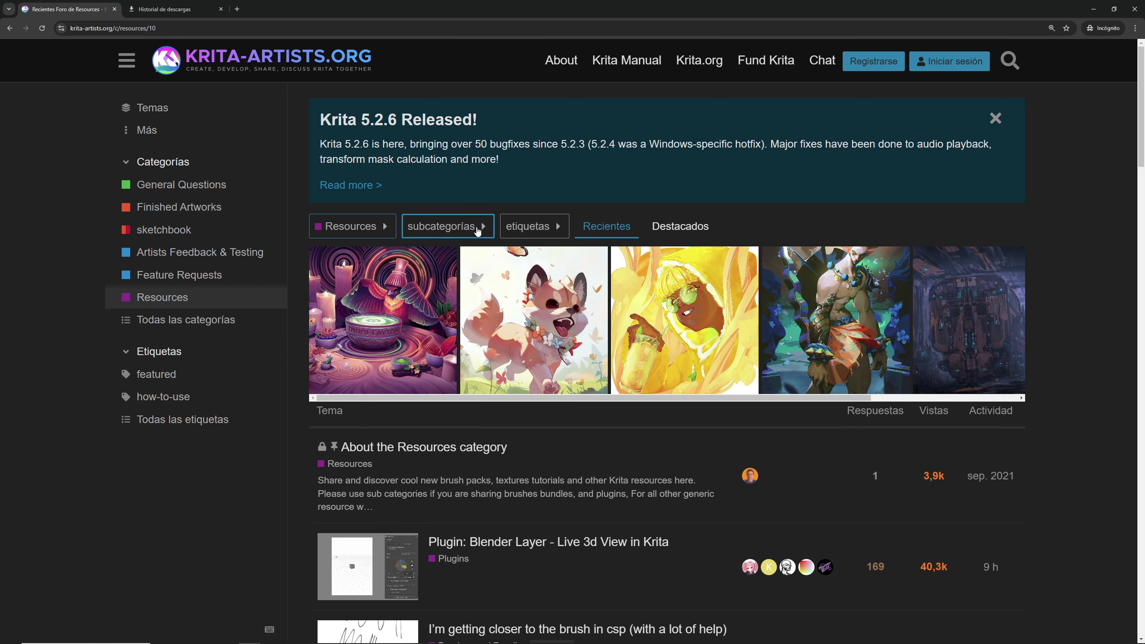
left_click(477, 228)
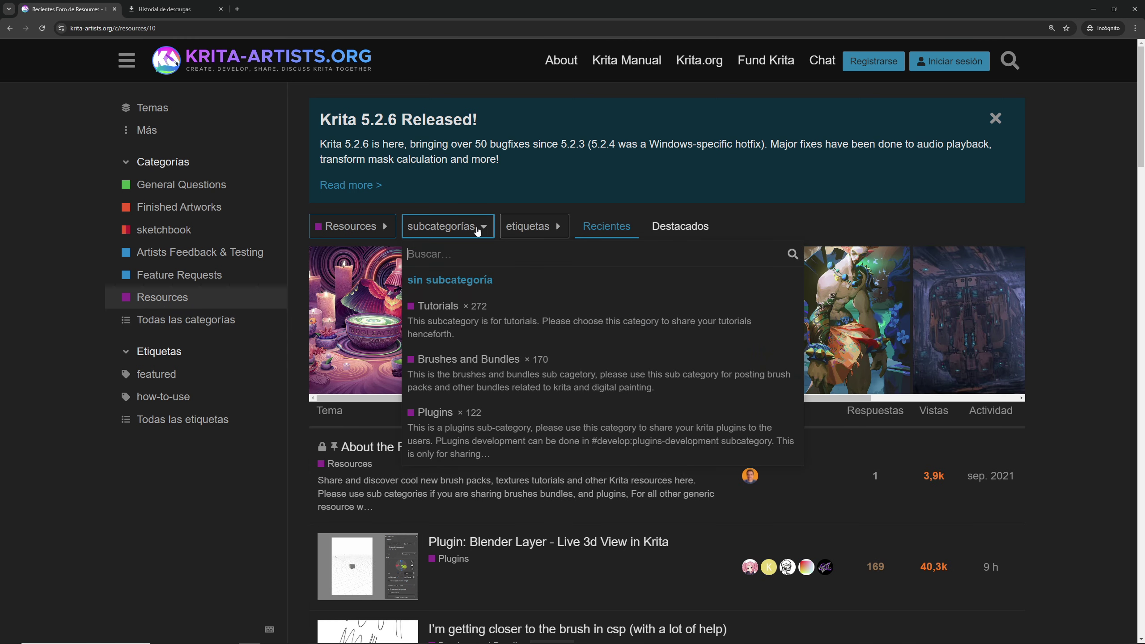
left_click(474, 363)
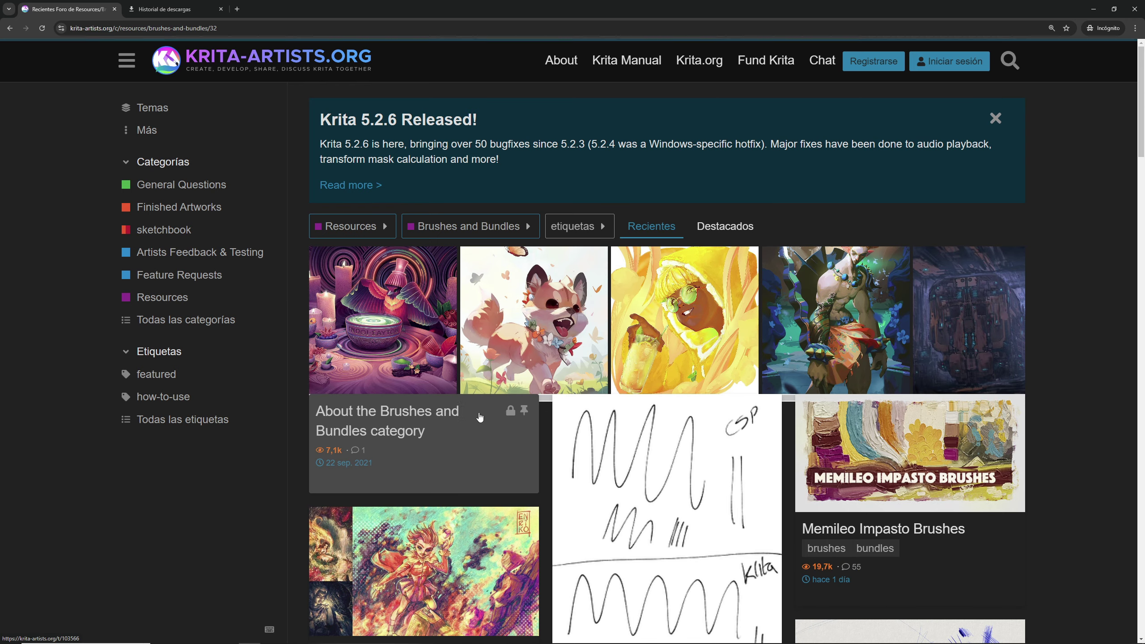
scroll(479, 418, "down", 3)
scroll(479, 406, "down", 2)
scroll(477, 389, "down", 2)
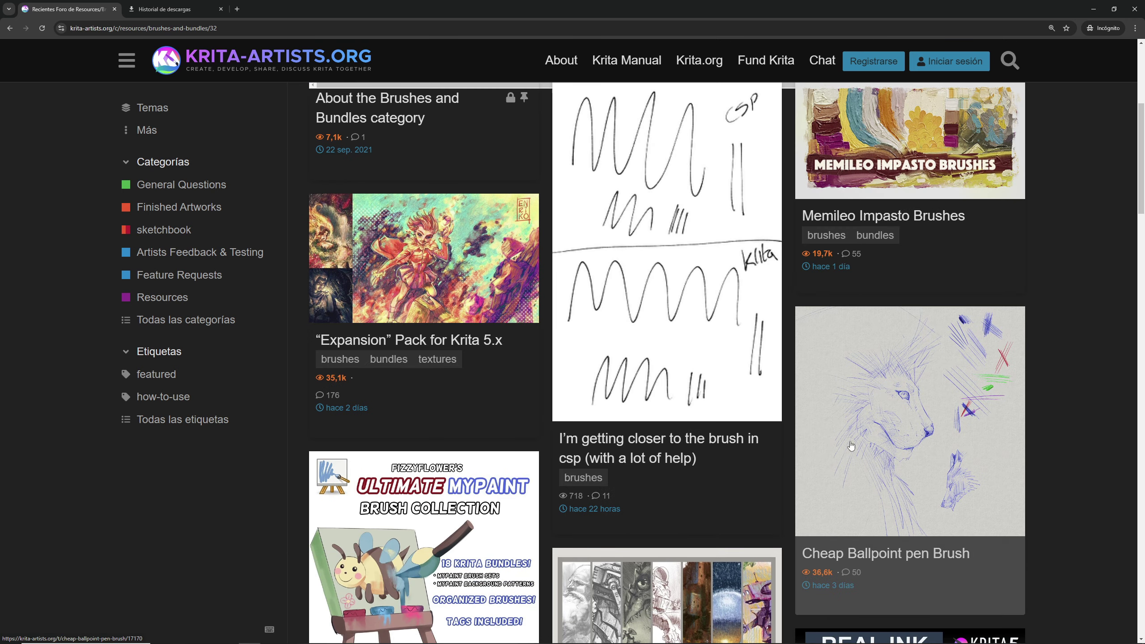
scroll(517, 315, "down", 4)
scroll(517, 316, "down", 3)
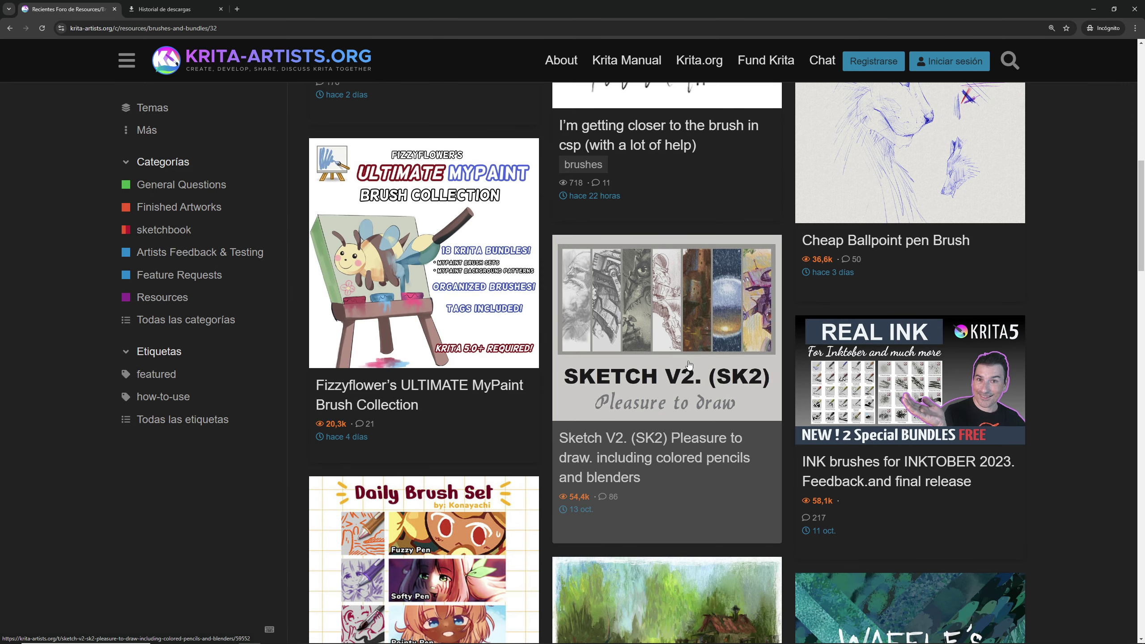
- Open the Sketch V2 (SK2) topic and save its brushes zip into Paquete de recursos
left_click(673, 367)
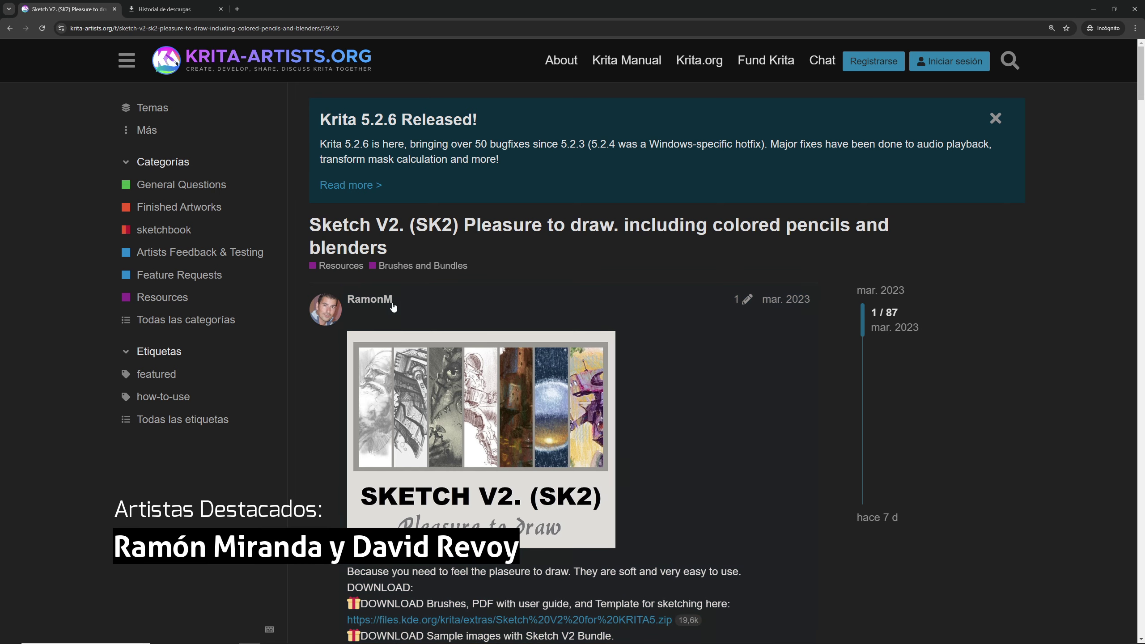
scroll(307, 274, "down", 3)
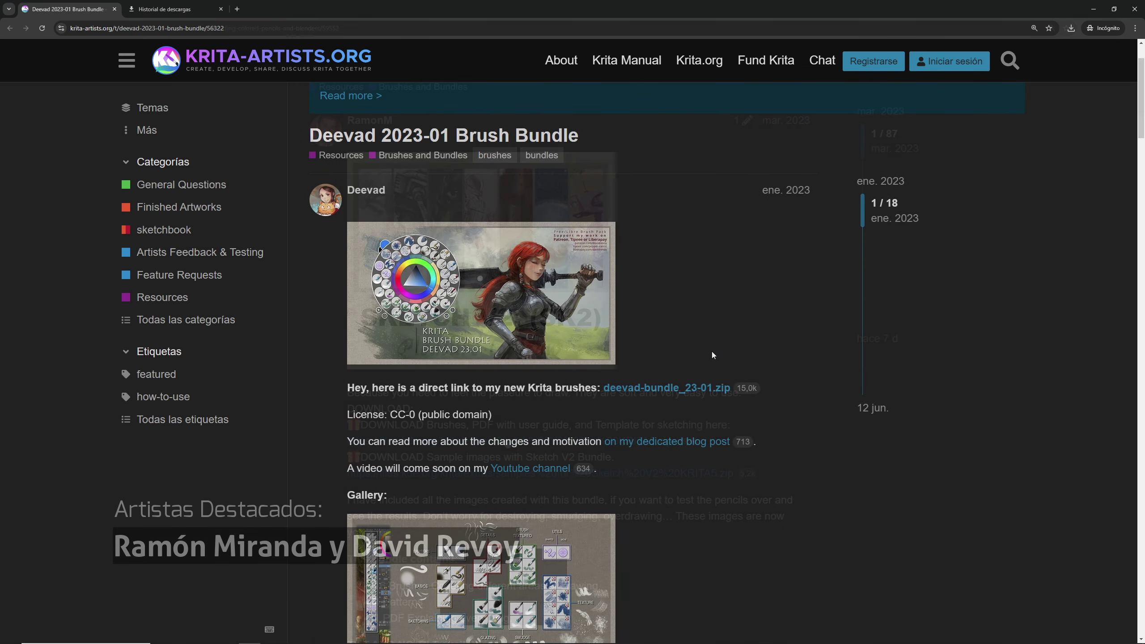
scroll(711, 354, "down", 2)
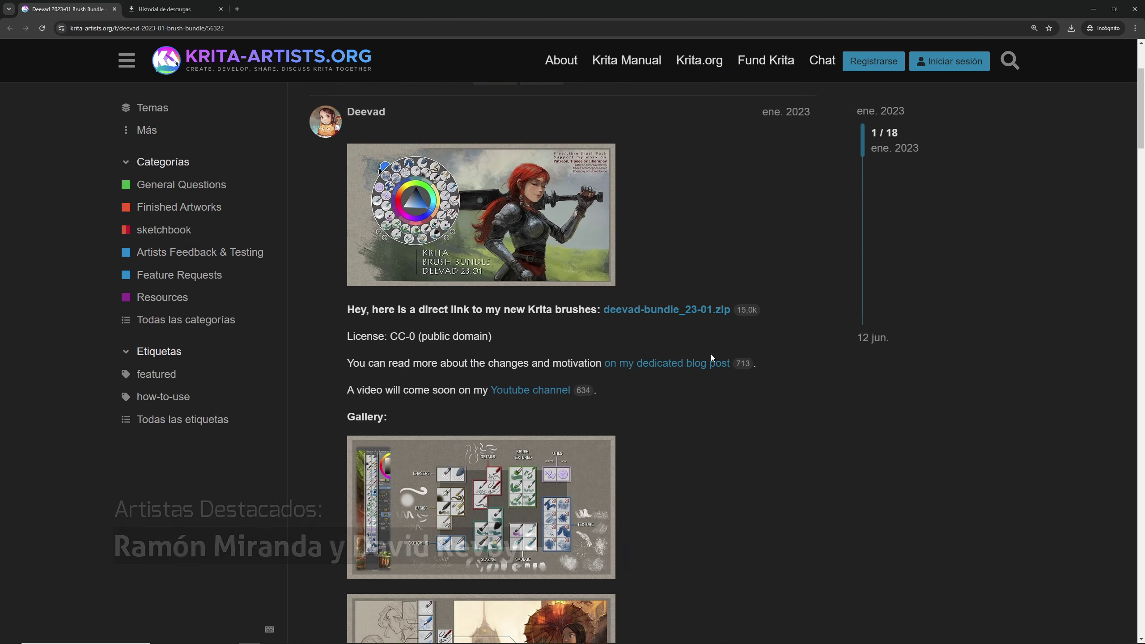
scroll(710, 354, "down", 2)
scroll(710, 354, "down", 4)
scroll(709, 354, "down", 3)
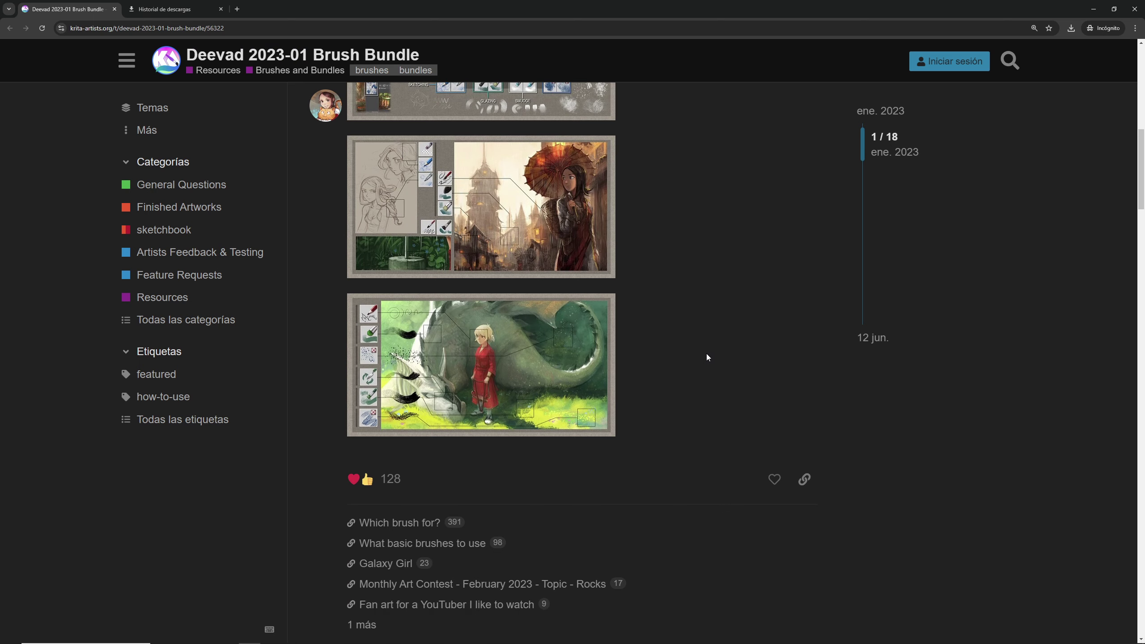
scroll(706, 358, "up", 1)
scroll(705, 357, "up", 4)
scroll(706, 357, "up", 3)
scroll(705, 358, "up", 3)
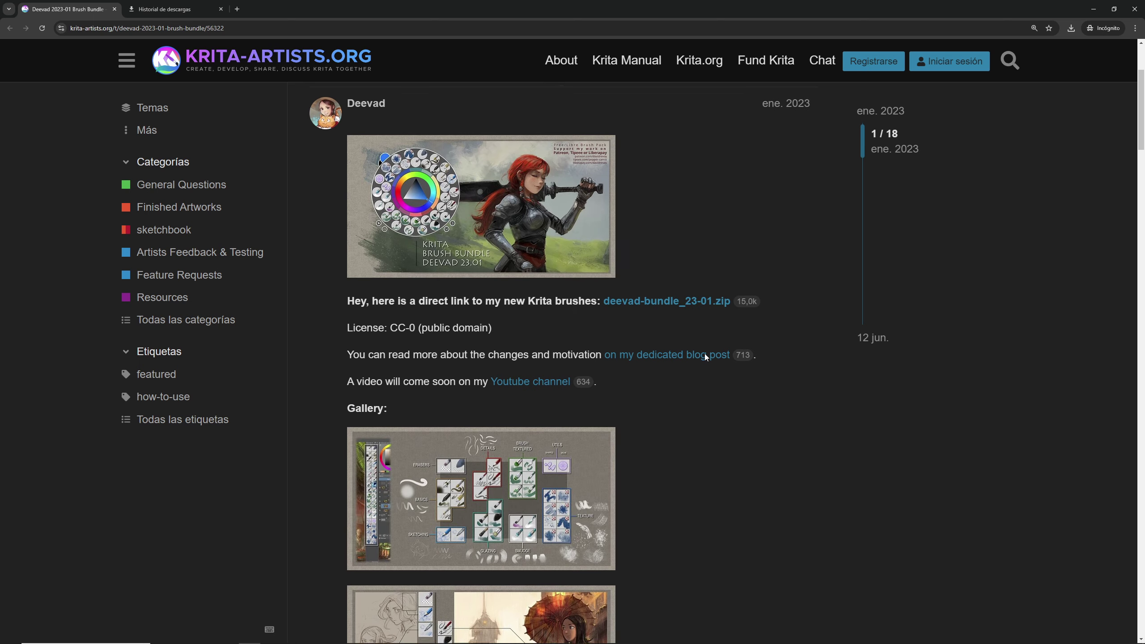
scroll(705, 358, "up", 3)
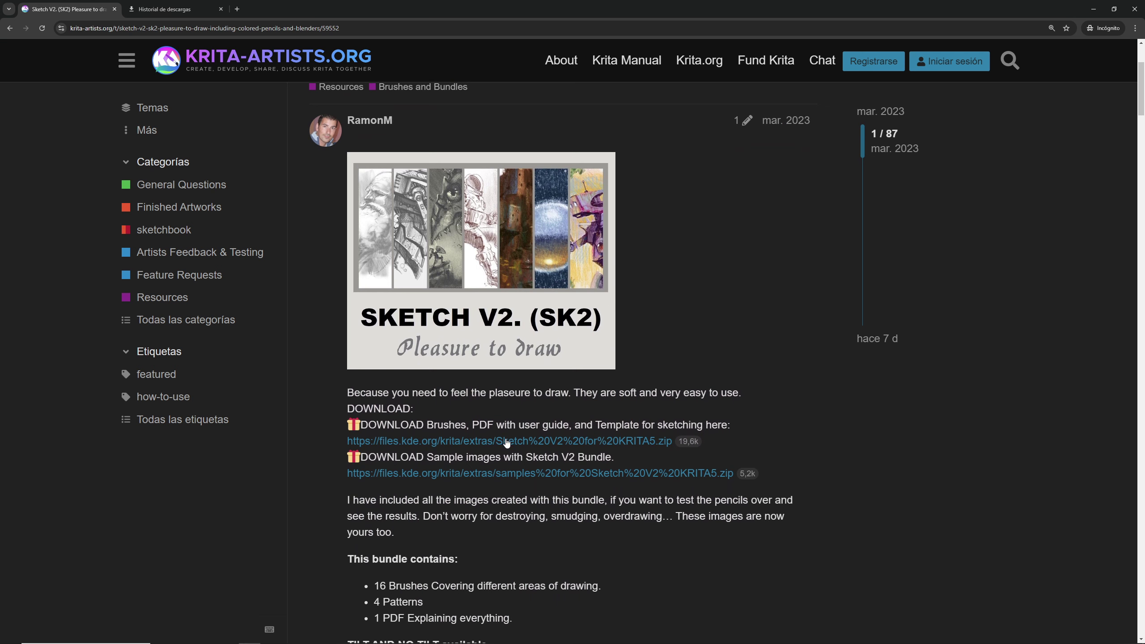
left_click(488, 445)
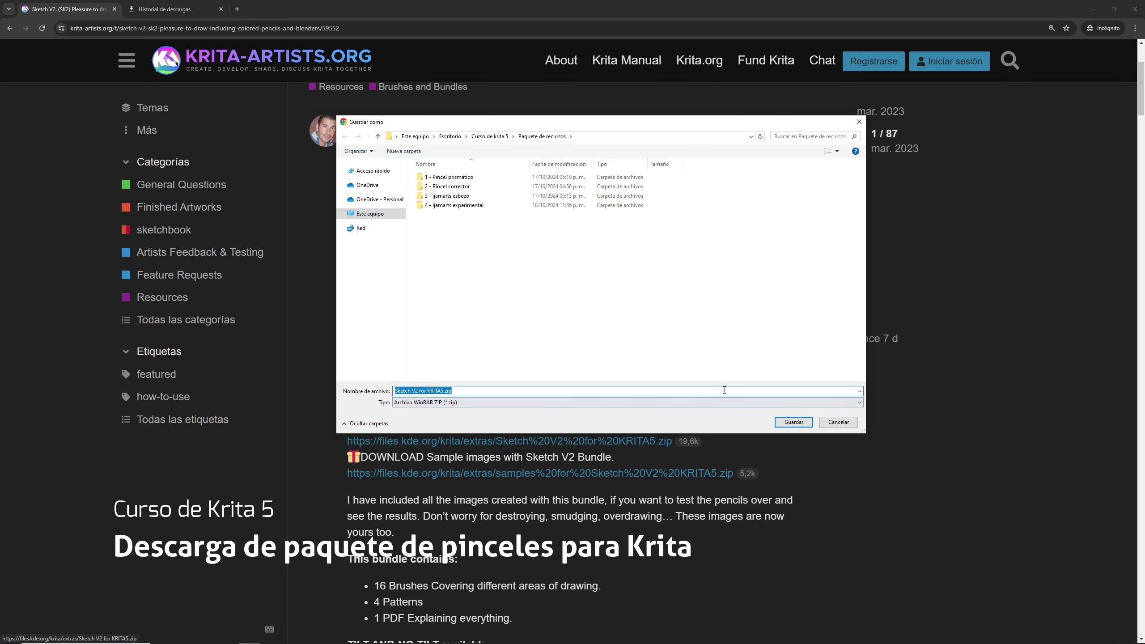
left_click(792, 422)
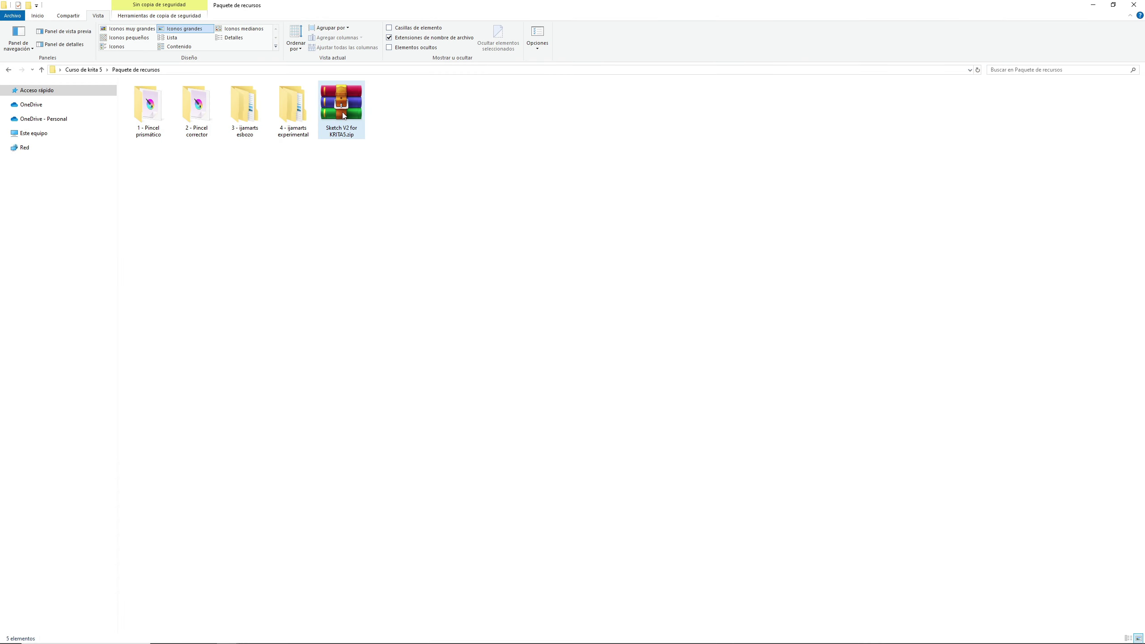
- Extract the Sketch V2 zip here with 7-Zip and open the Sketch V2 for KRITA5 folder
left_click(342, 113)
right_click(342, 112)
mouse_move(226, 137)
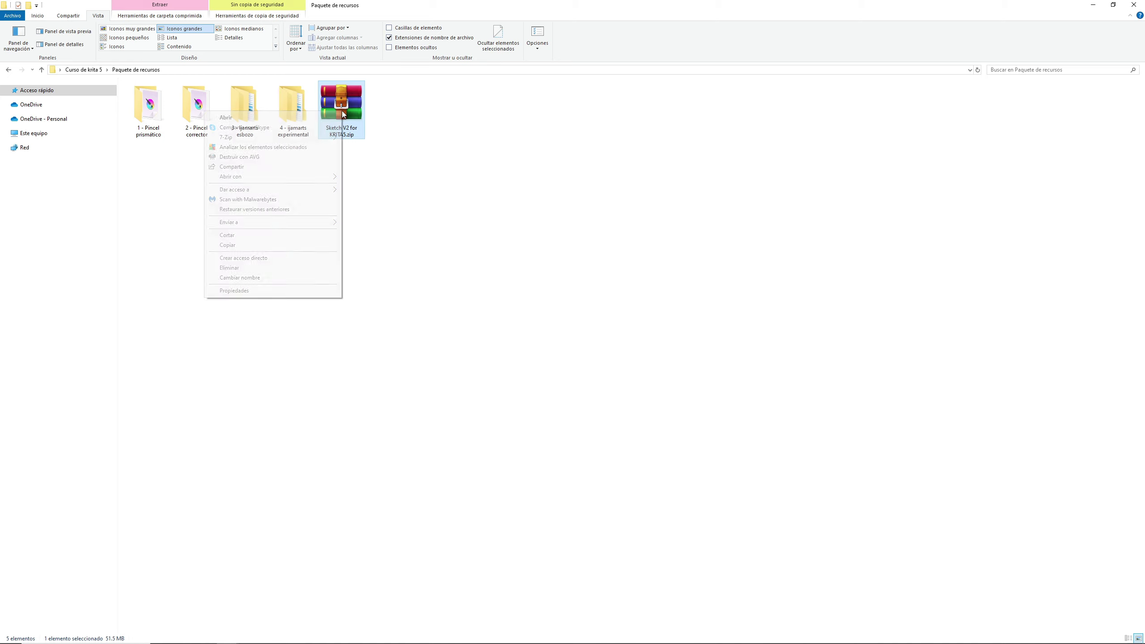
left_click(368, 168)
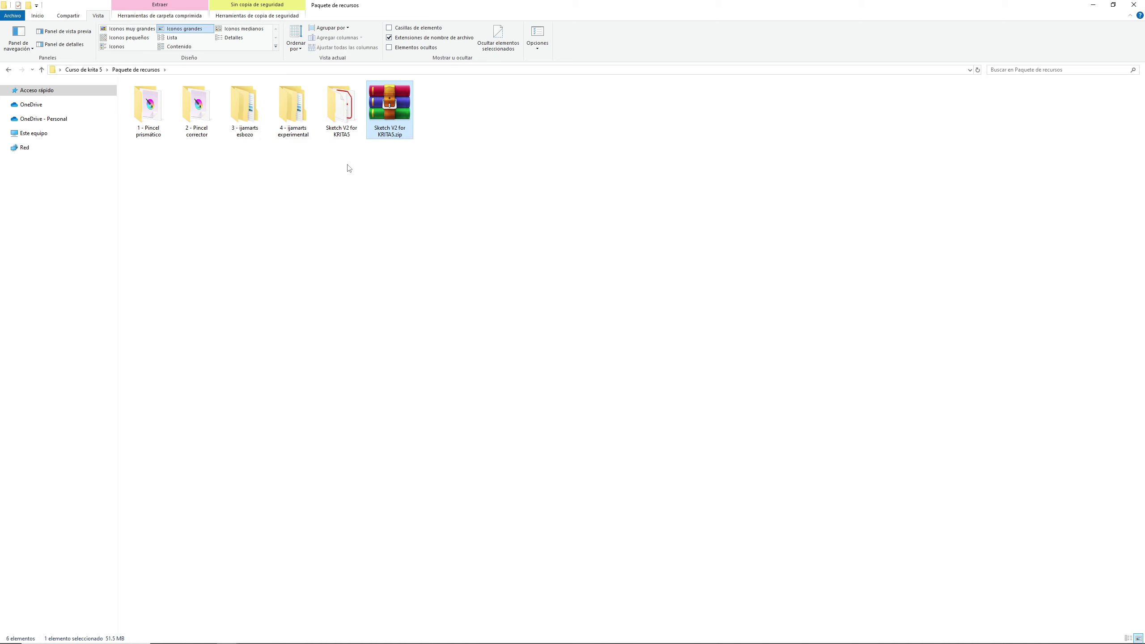
double_click(335, 112)
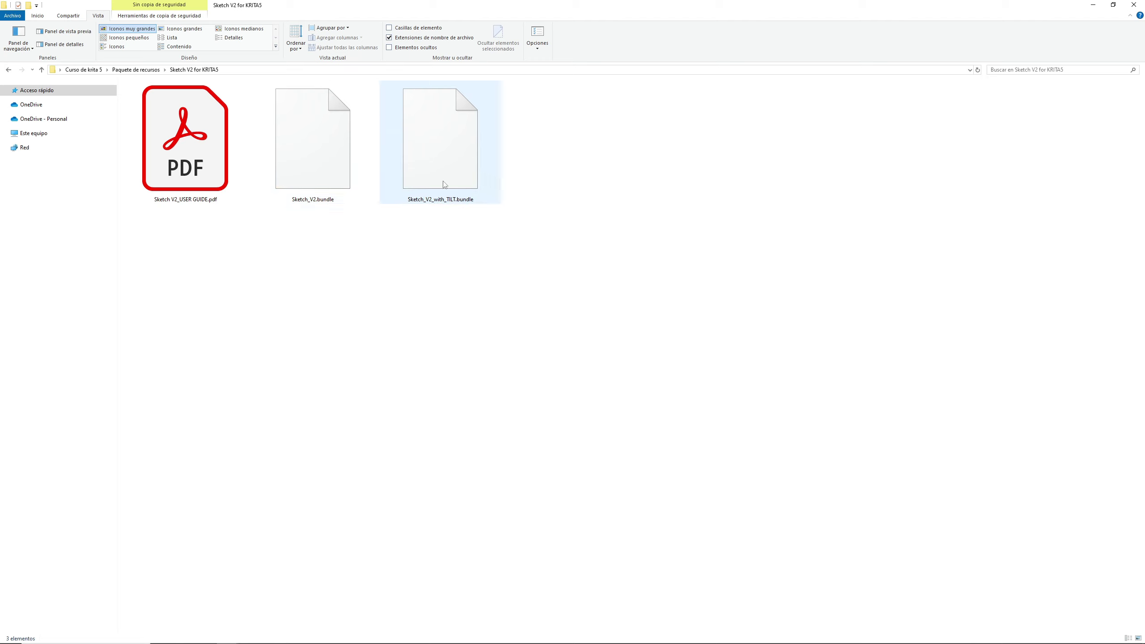
mouse_move(312, 140)
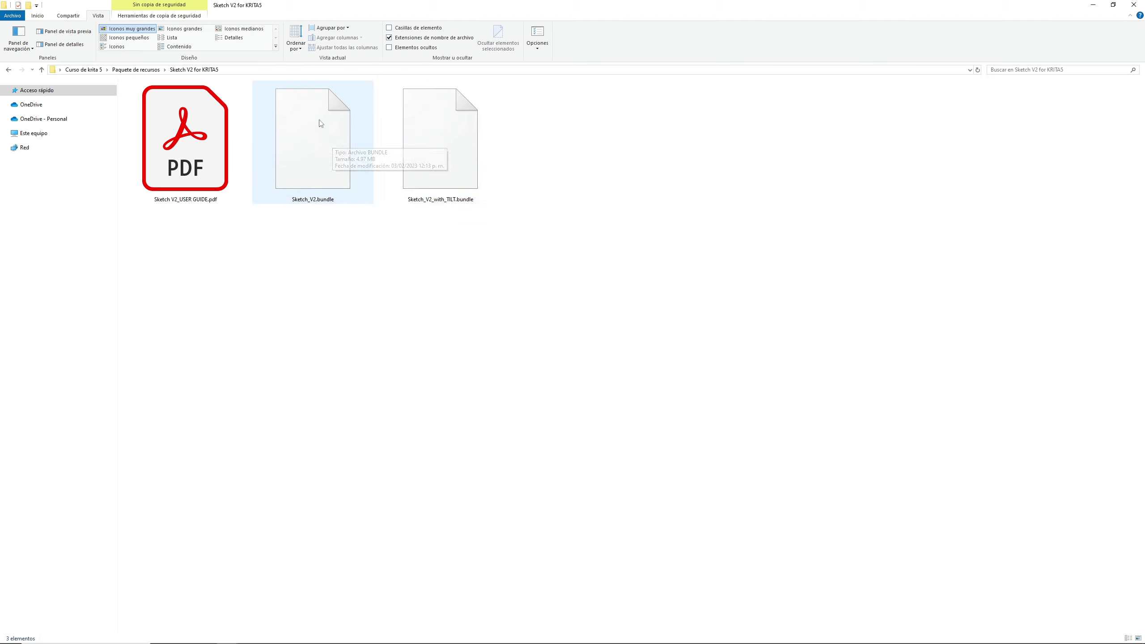
- Look over Sketch_V2.bundle and open the Sketch V2 user guide PDF
left_click(320, 140)
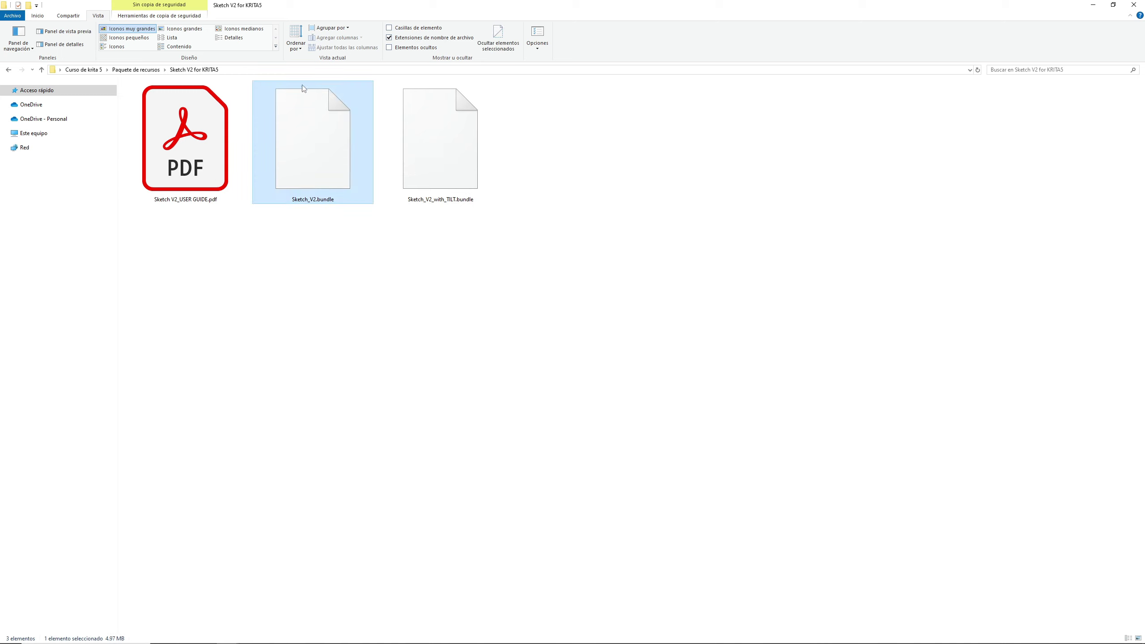
left_click(299, 300)
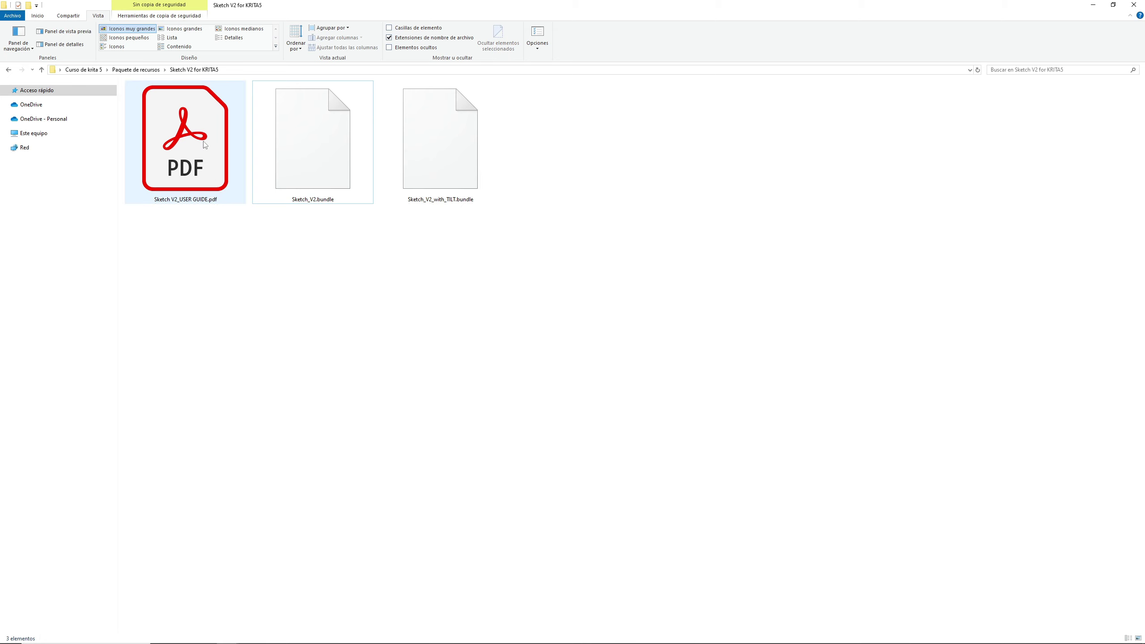
double_click(189, 145)
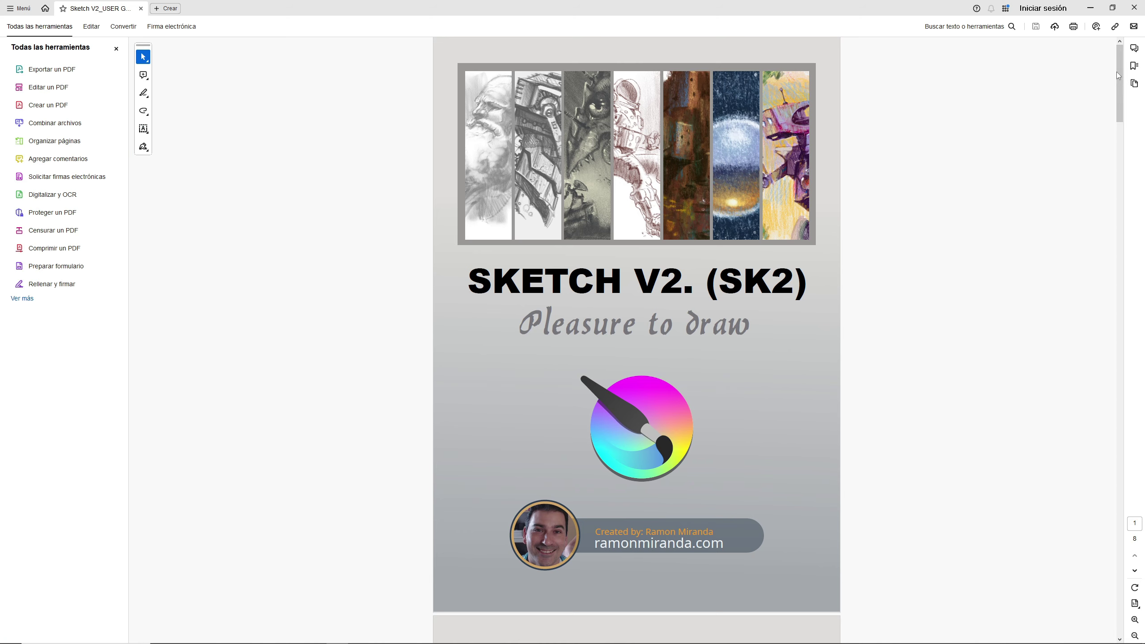
- Scroll the Sketch V2 user guide in Acrobat down to page 2
mouse_move(1118, 75)
left_mouse_down()
mouse_move(1088, 267)
mouse_move(1081, 455)
left_mouse_up()
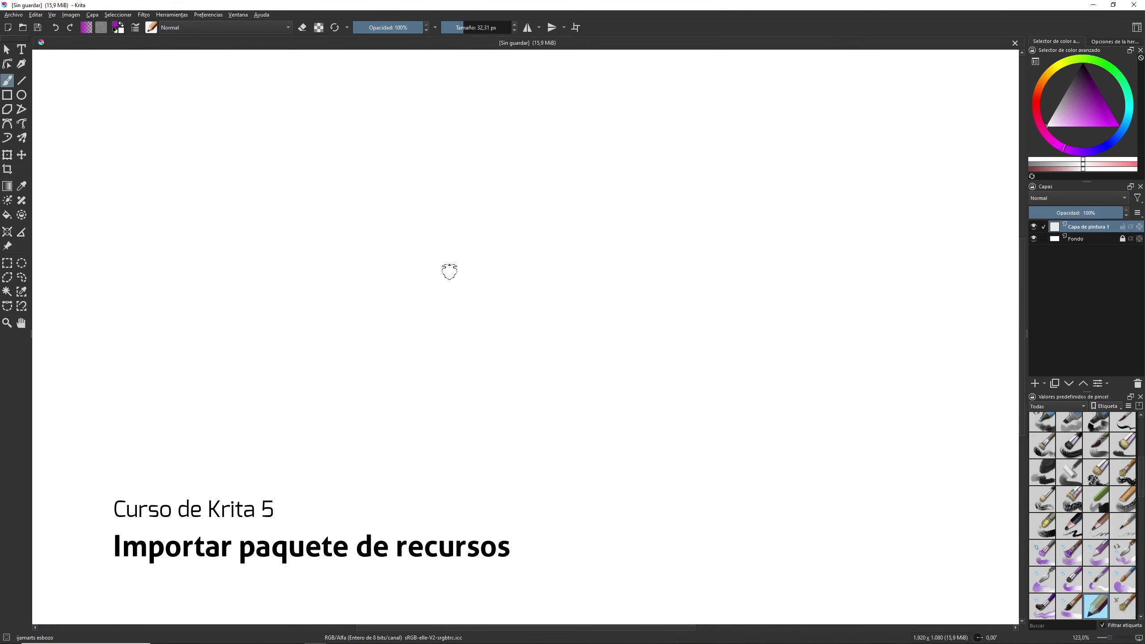
- Import Sketch_V2.bundle from the Sketch V2 for KRITA5 folder into the resource libraries, then close the manager
left_click(209, 15)
left_click(217, 36)
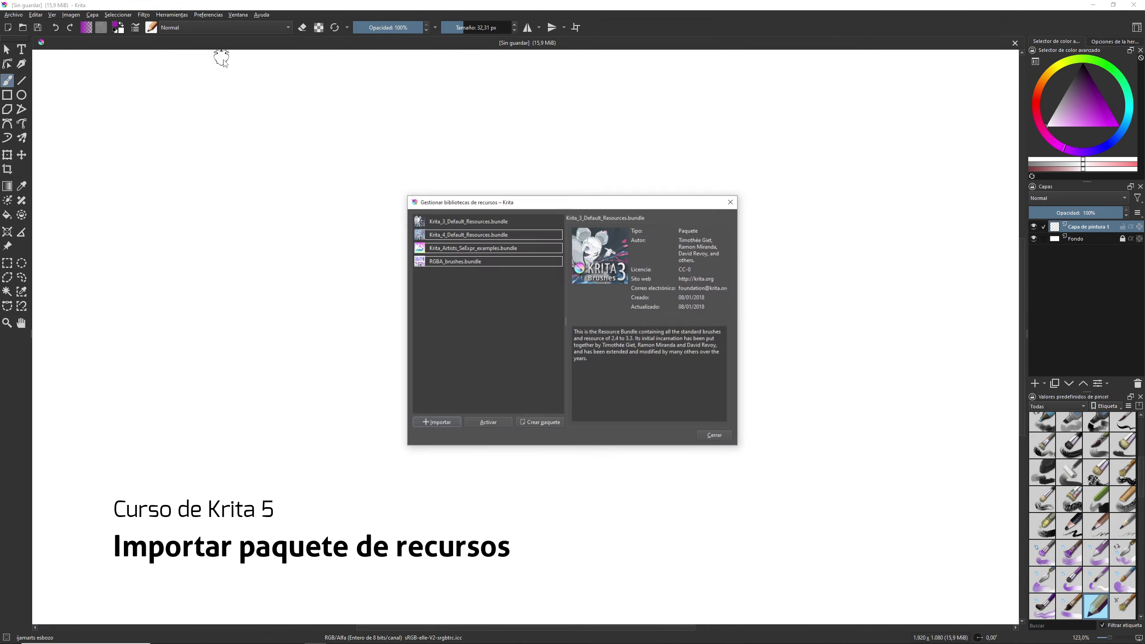
left_click(432, 422)
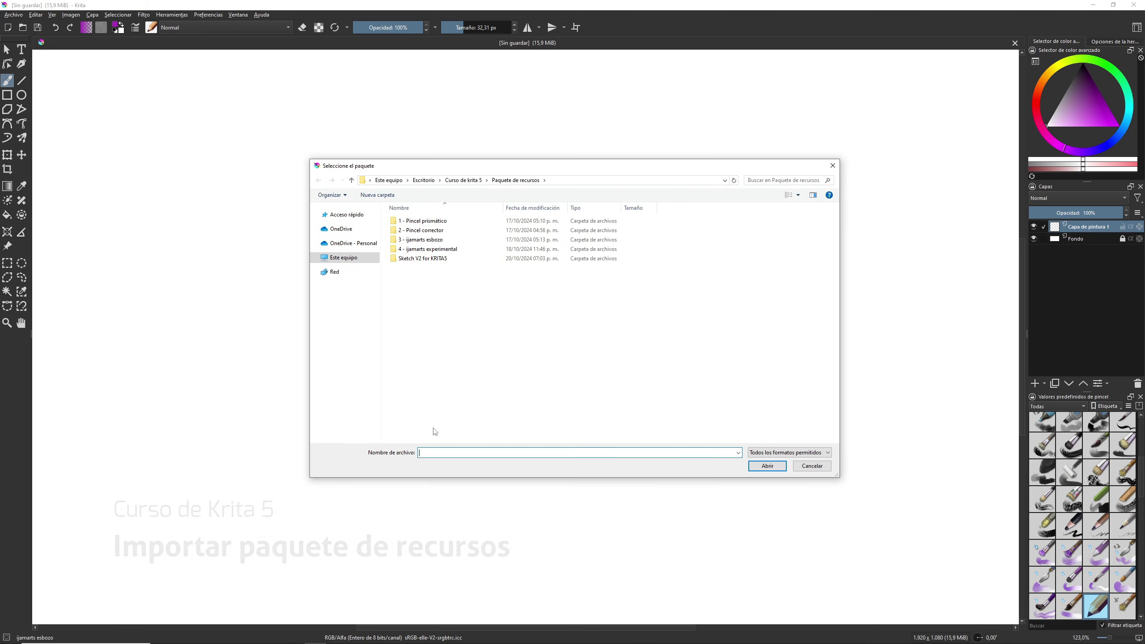
double_click(431, 260)
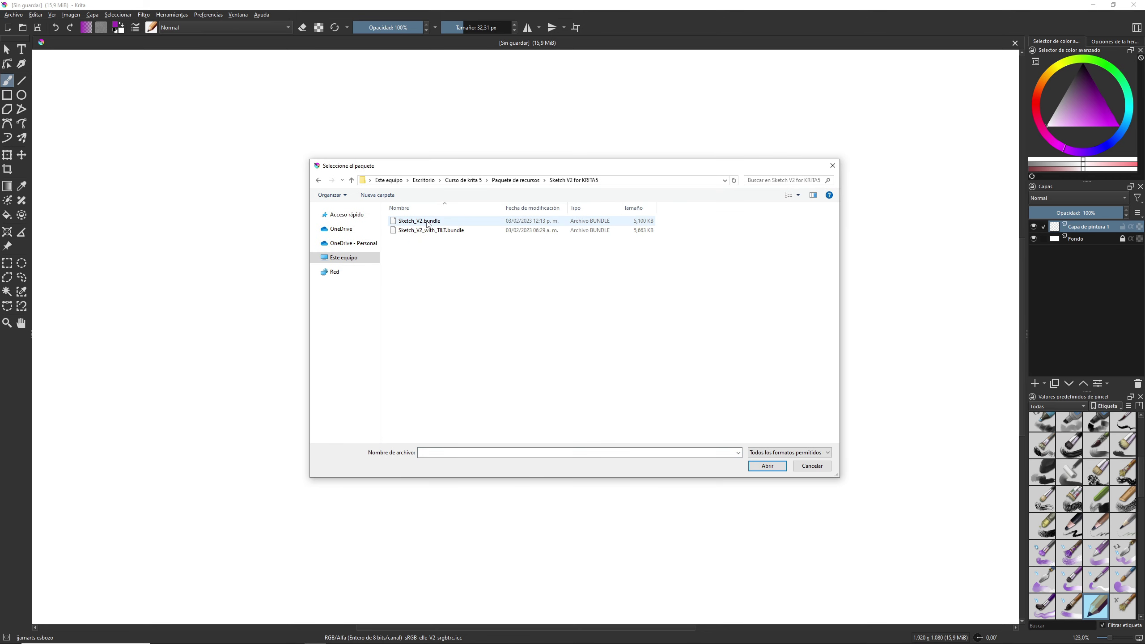
left_click(427, 222)
left_click(765, 466)
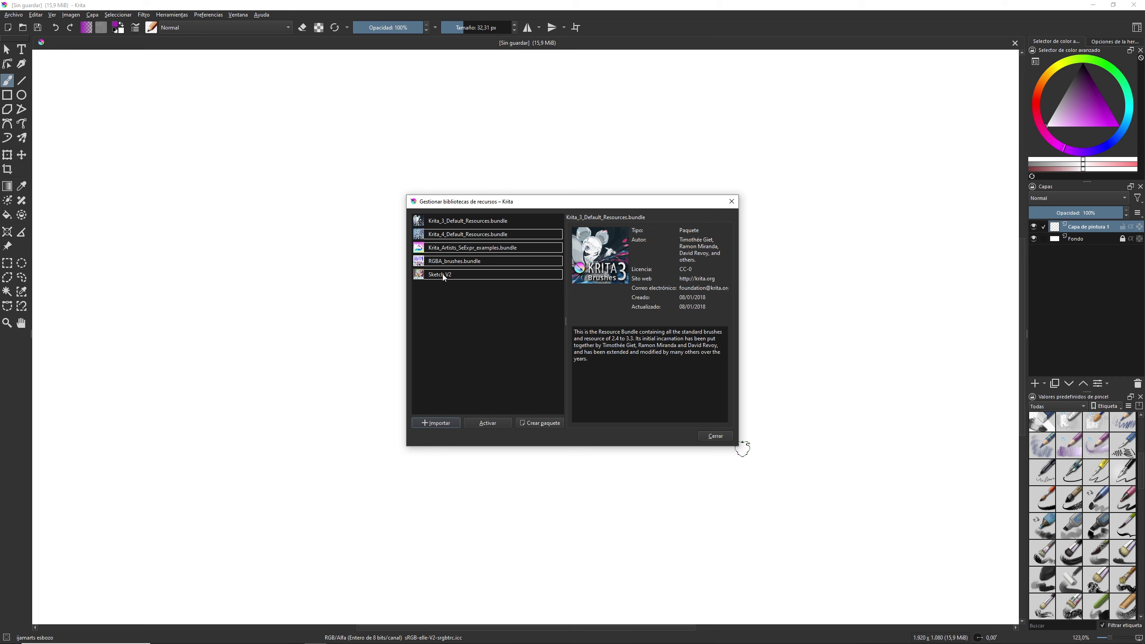
left_click(443, 276)
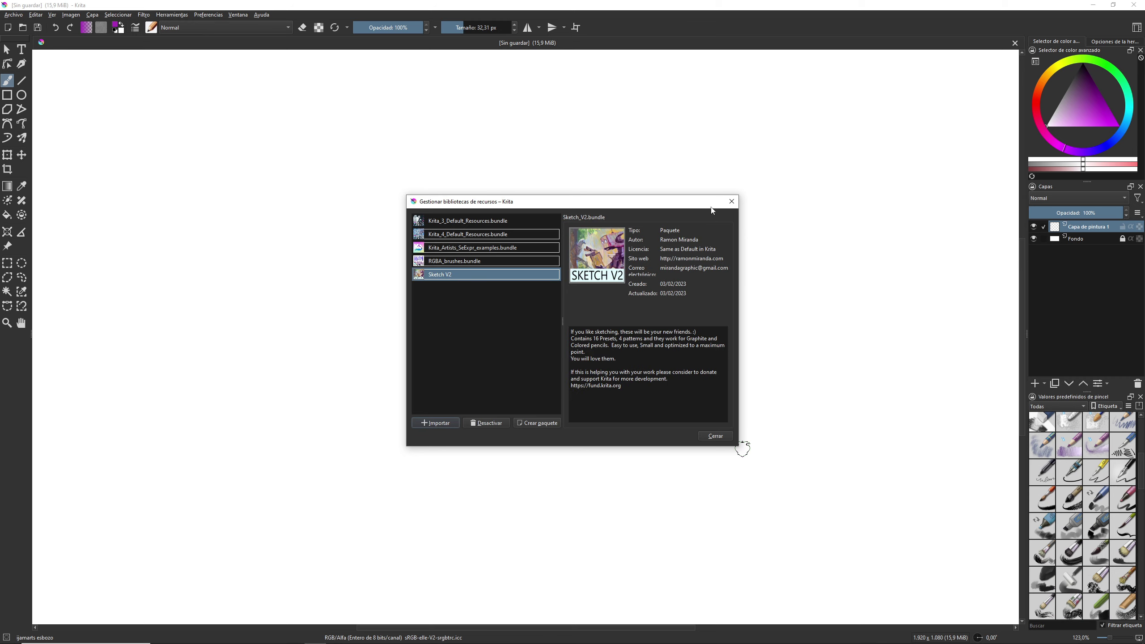
left_click(731, 201)
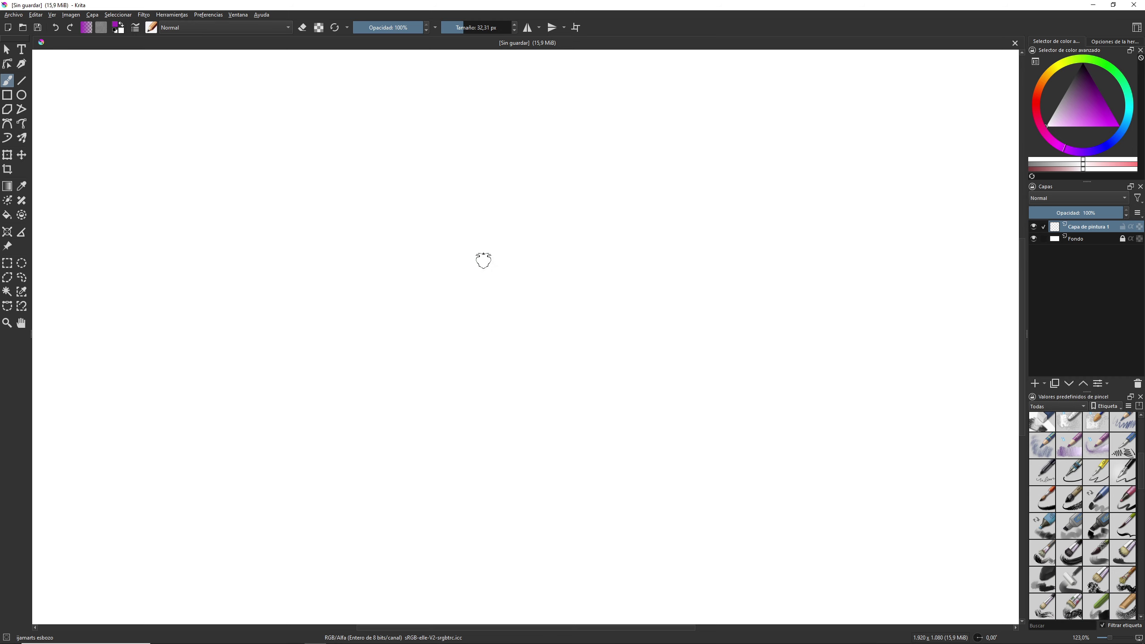
- Filter the resource manager to show only the Sketch V2 bundle's brush presets
left_click(208, 15)
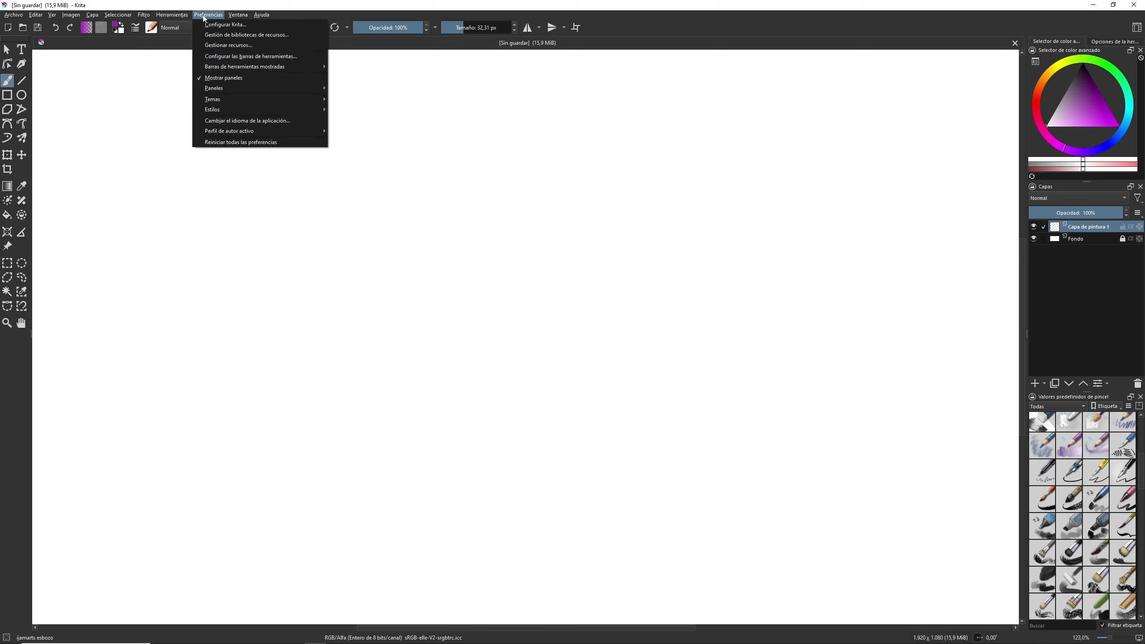
left_click(212, 47)
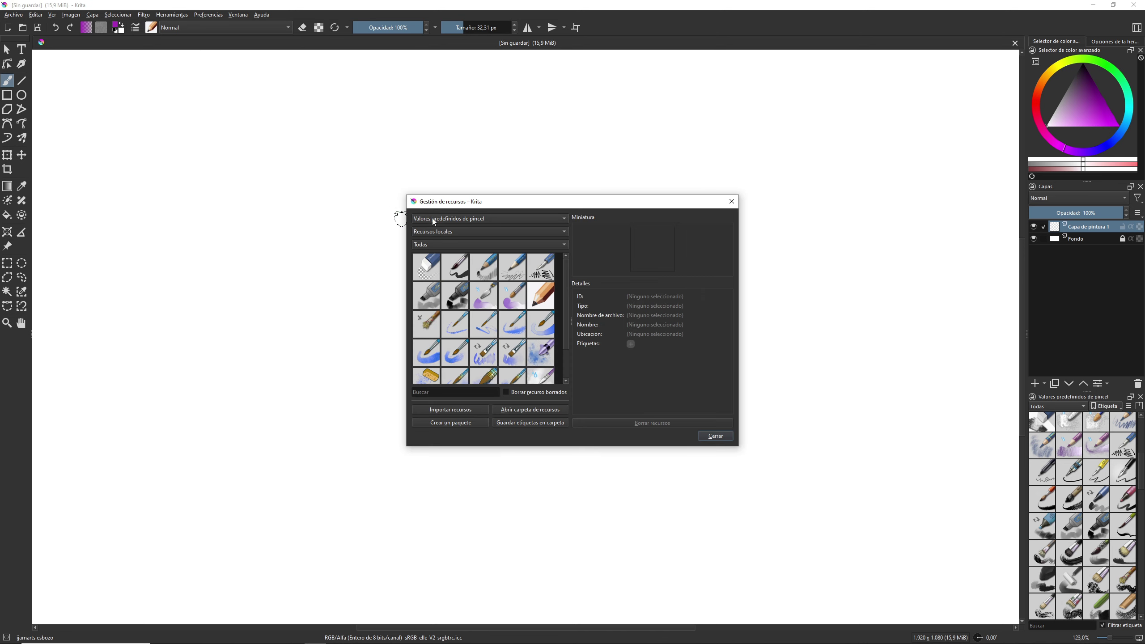
left_click(455, 231)
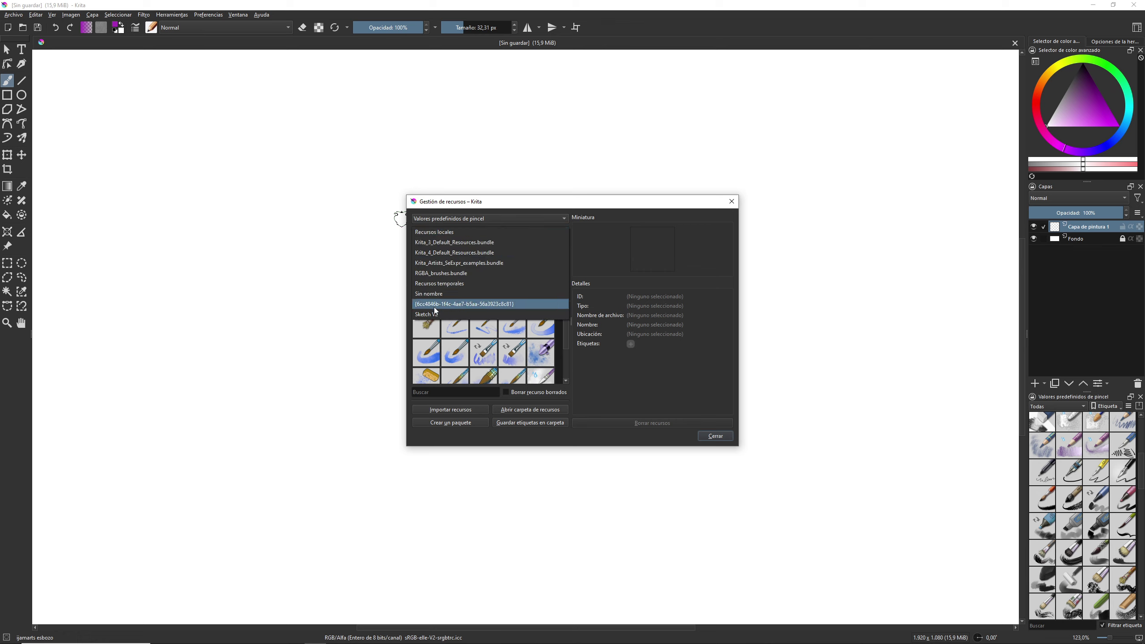
left_click(428, 314)
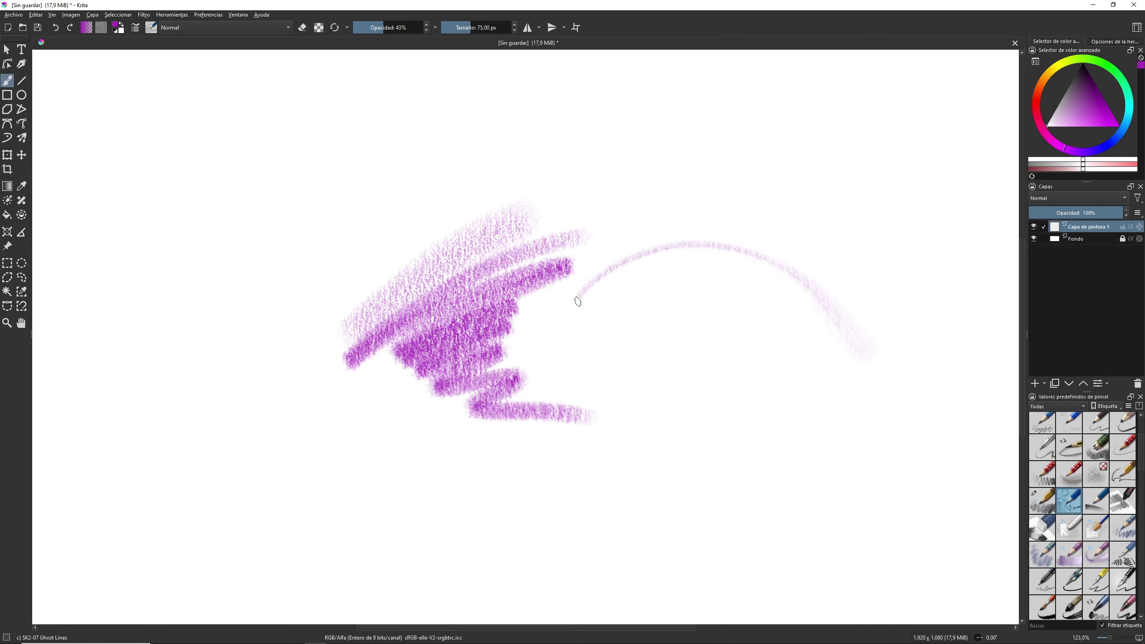
- Paint purple test strokes with Sketch V2 presets, including SK2-08 FlatGrad and SK2-14 Flat ColPen
left_click_drag(577, 301, 653, 388)
left_click(1095, 500)
mouse_move(757, 253)
left_mouse_down()
mouse_move(830, 341)
mouse_move(836, 419)
left_mouse_up()
left_click(1042, 554)
mouse_move(266, 221)
left_mouse_down()
mouse_move(141, 306)
mouse_move(229, 388)
left_mouse_up()
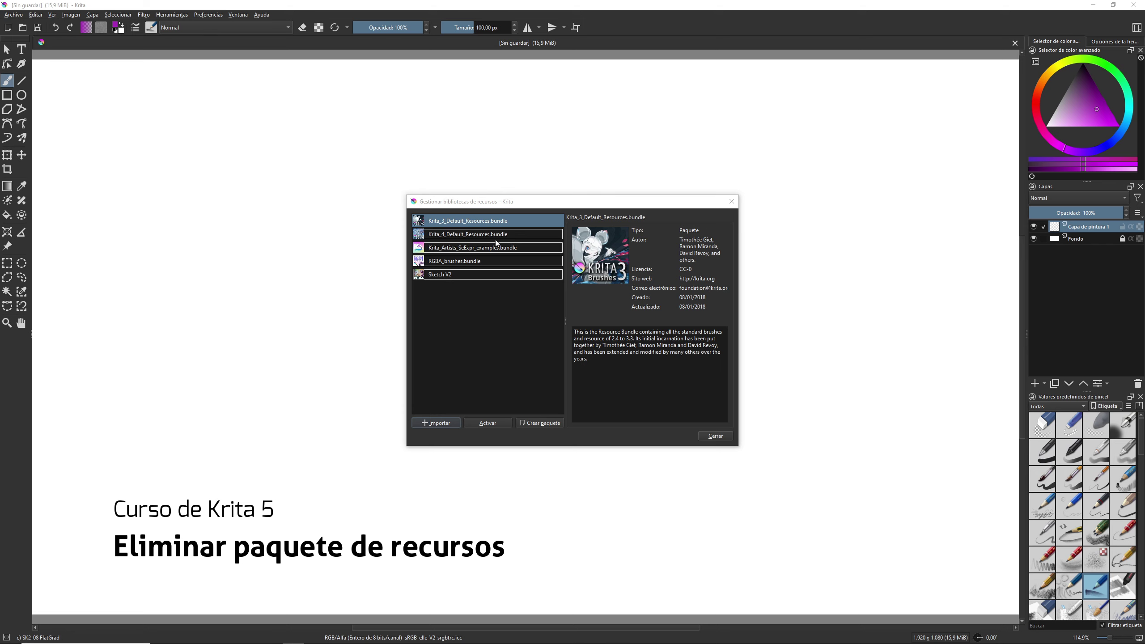
- Select and deactivate the Sketch V2 bundle, then close the library manager
left_click(480, 272)
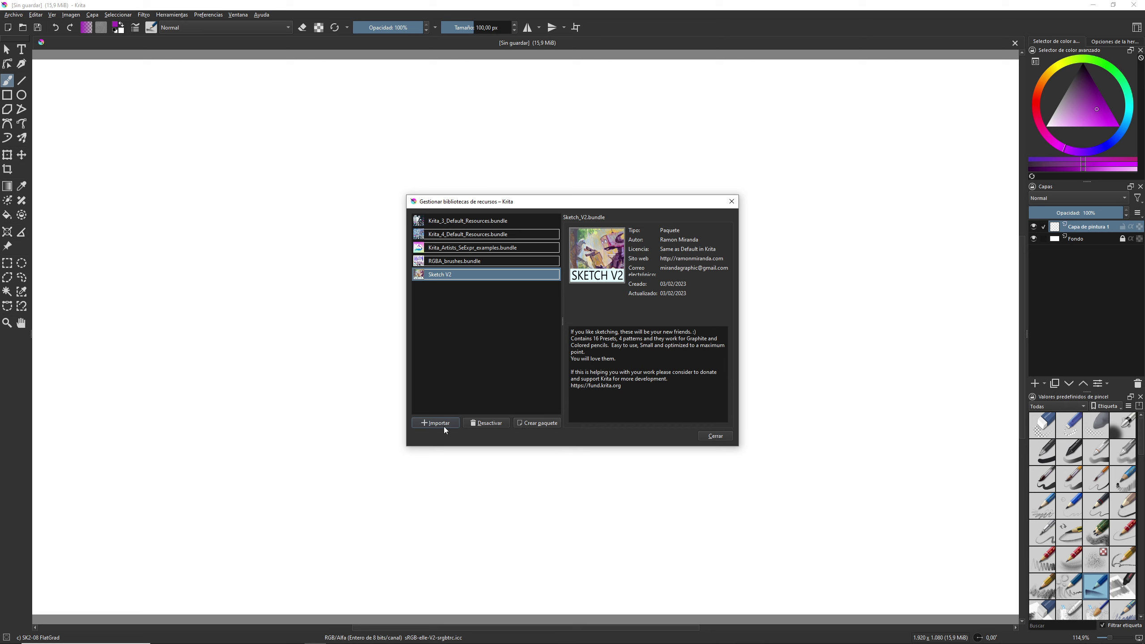
left_click(487, 423)
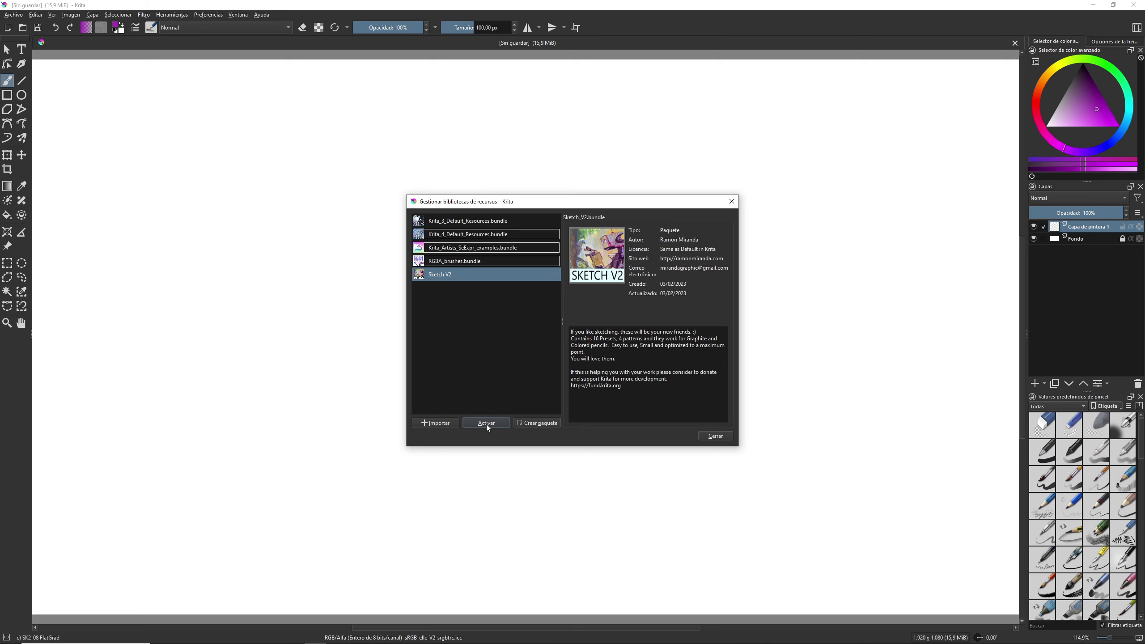
key("shift+Tab")
left_click(732, 201)
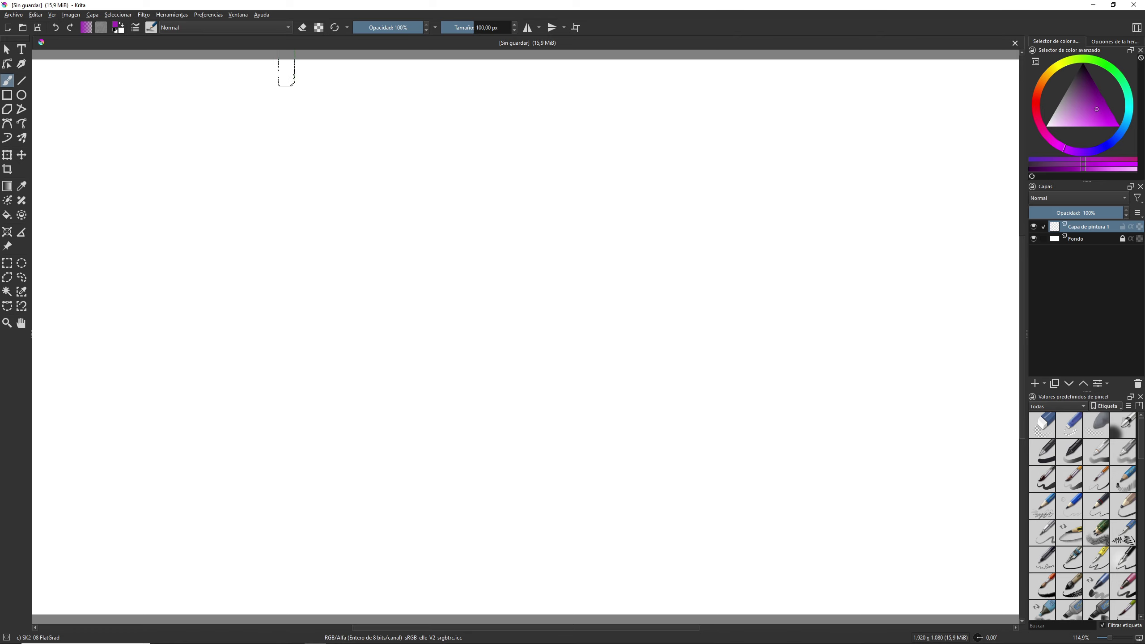
left_click(208, 15)
- Open Krita's resource folder on disk and delete the Sketch_V2.bundle file
left_click(237, 45)
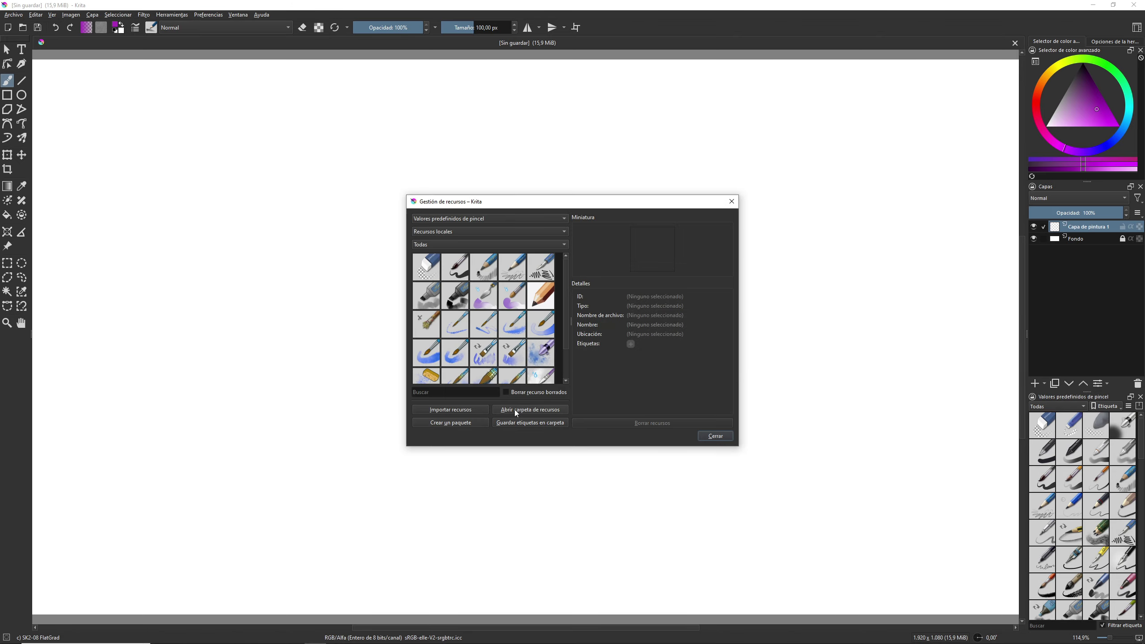
left_click(515, 410)
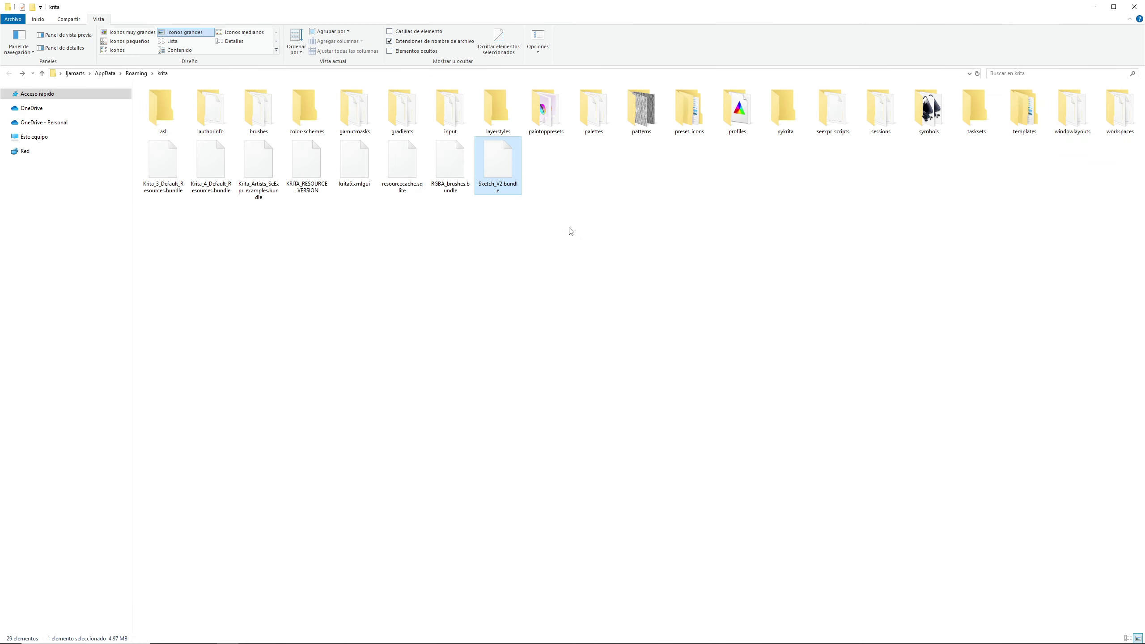
key("Delete")
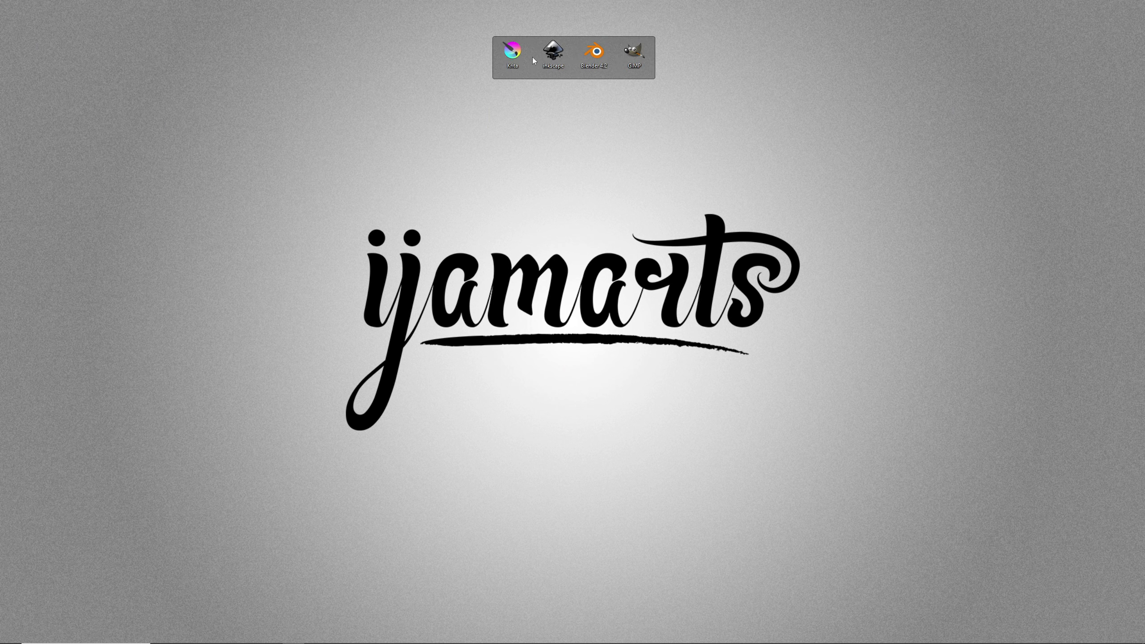
- Relaunch Krita, create a blank 1920×1080 canvas, and bring up the resource library manager
left_click(504, 56)
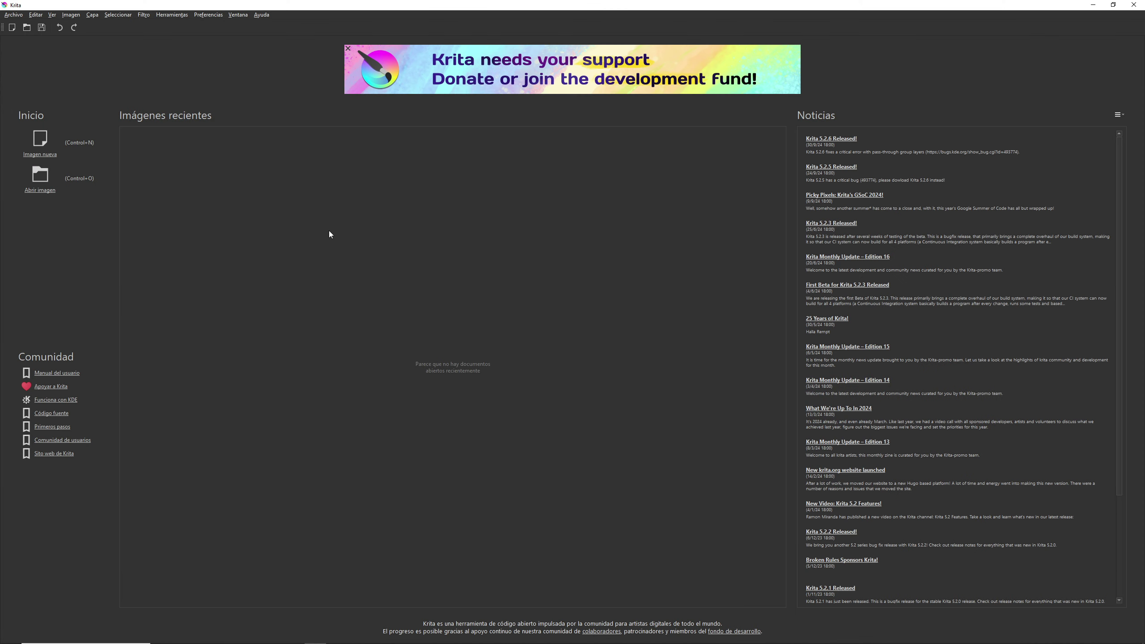
left_click(39, 143)
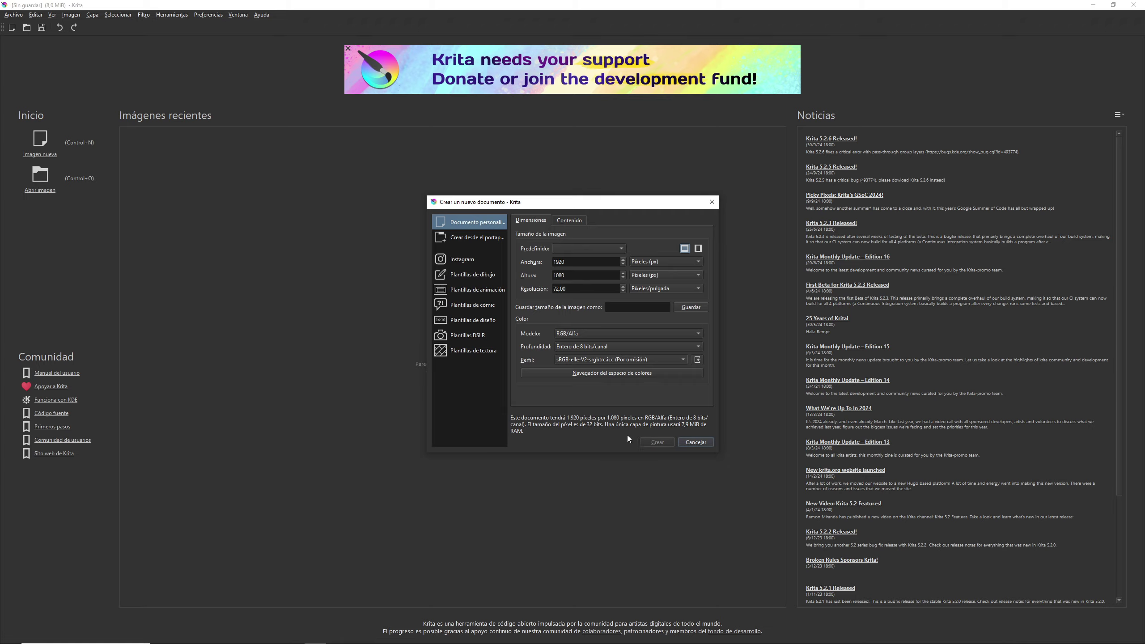
left_click(645, 439)
left_click(206, 15)
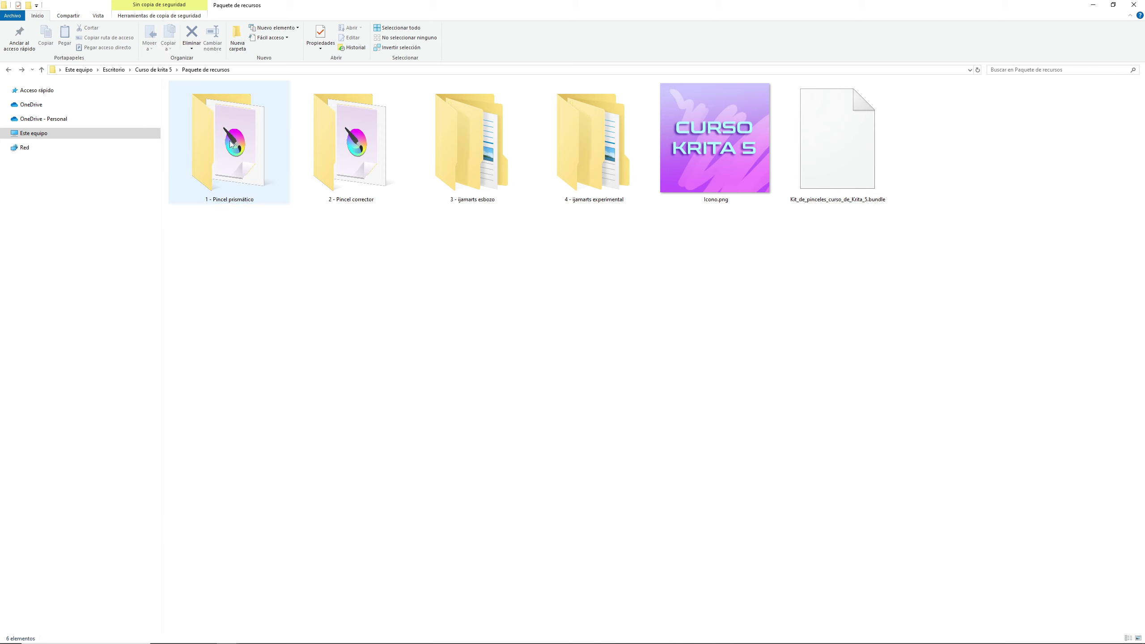
left_click(231, 154)
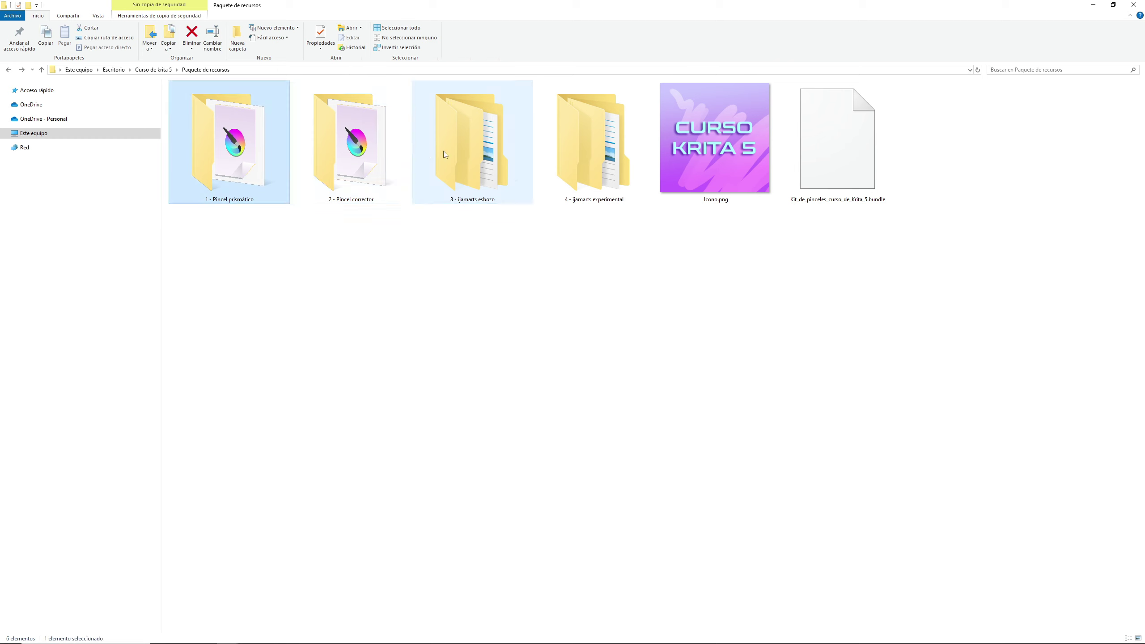
left_click(445, 153, "shift")
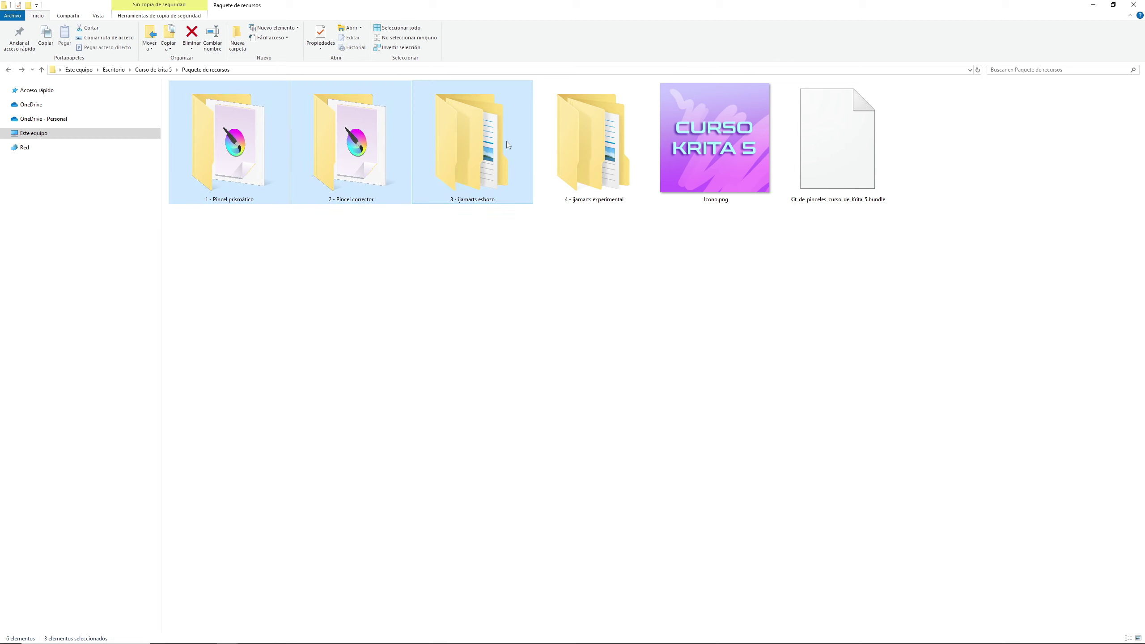
left_click(611, 142, "shift")
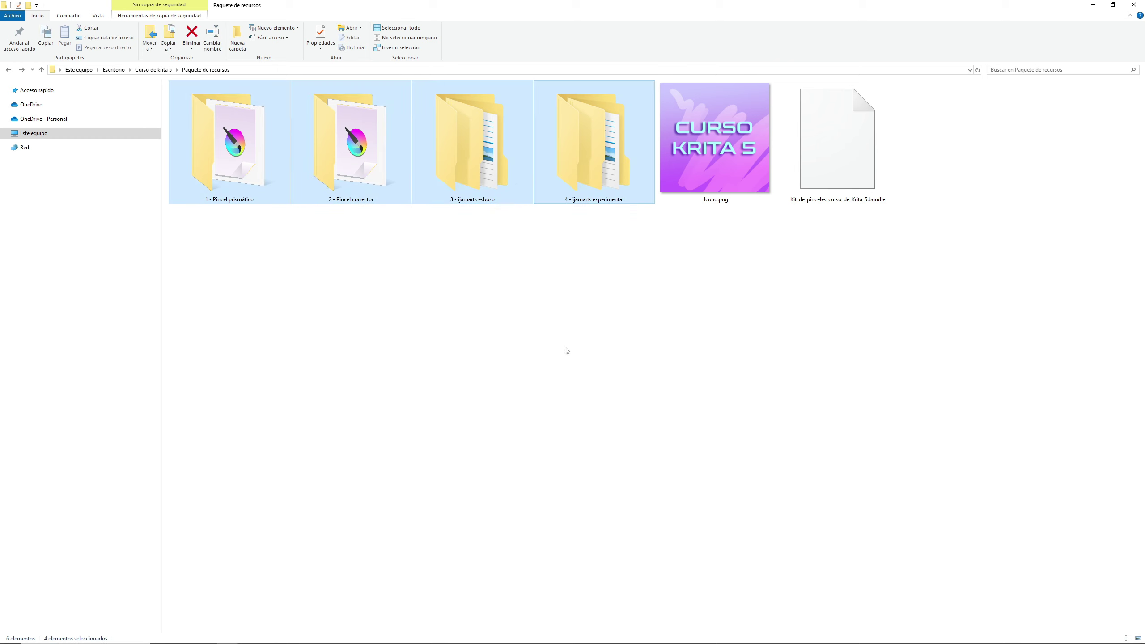
left_click(631, 431)
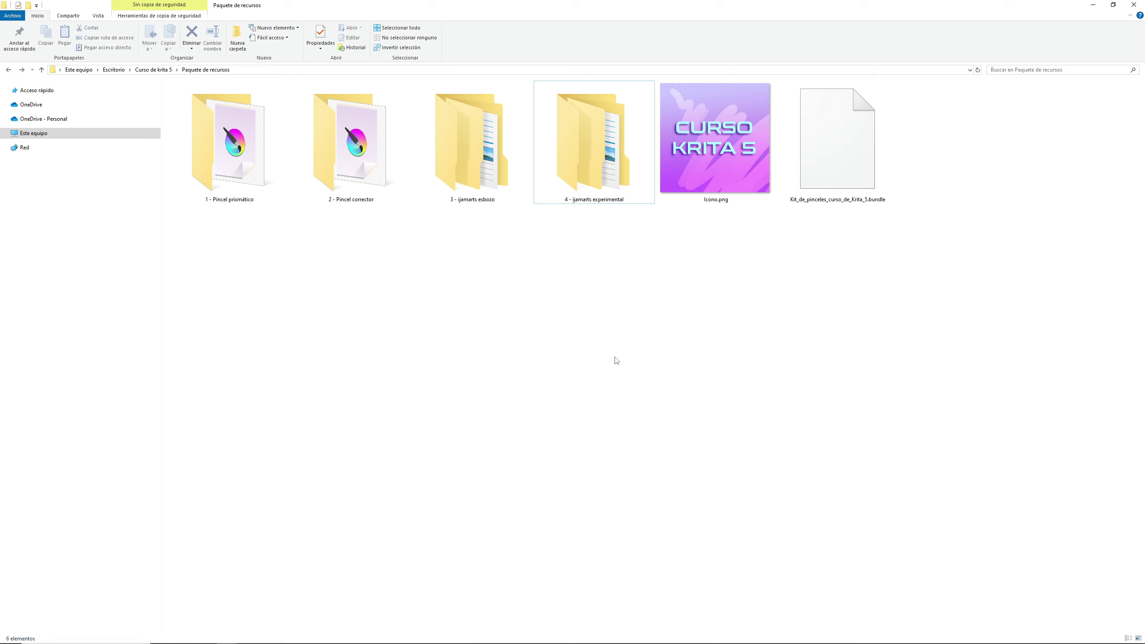
left_click(841, 158)
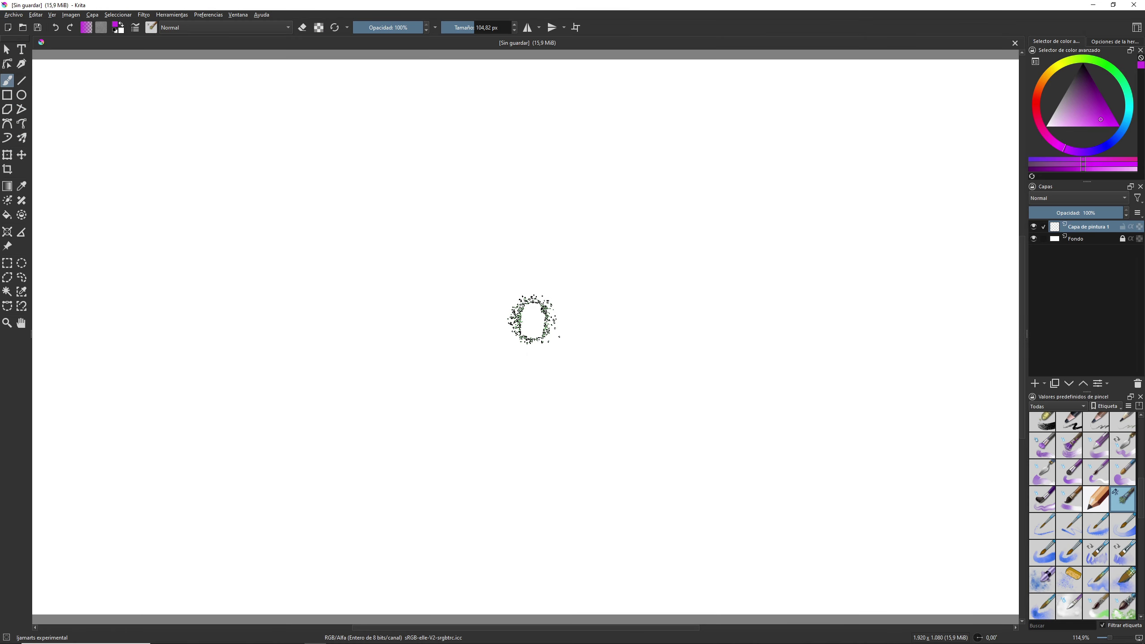
- Start a new resource bundle and set Icono.png from Paquete de recursos as its icon
left_click(217, 17)
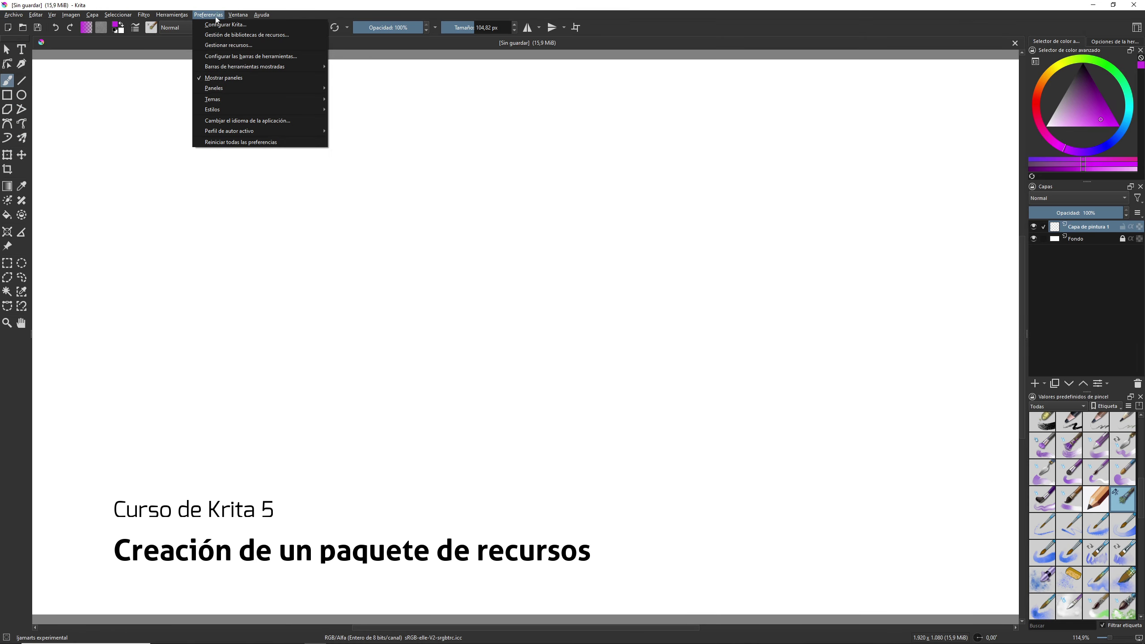
left_click(219, 44)
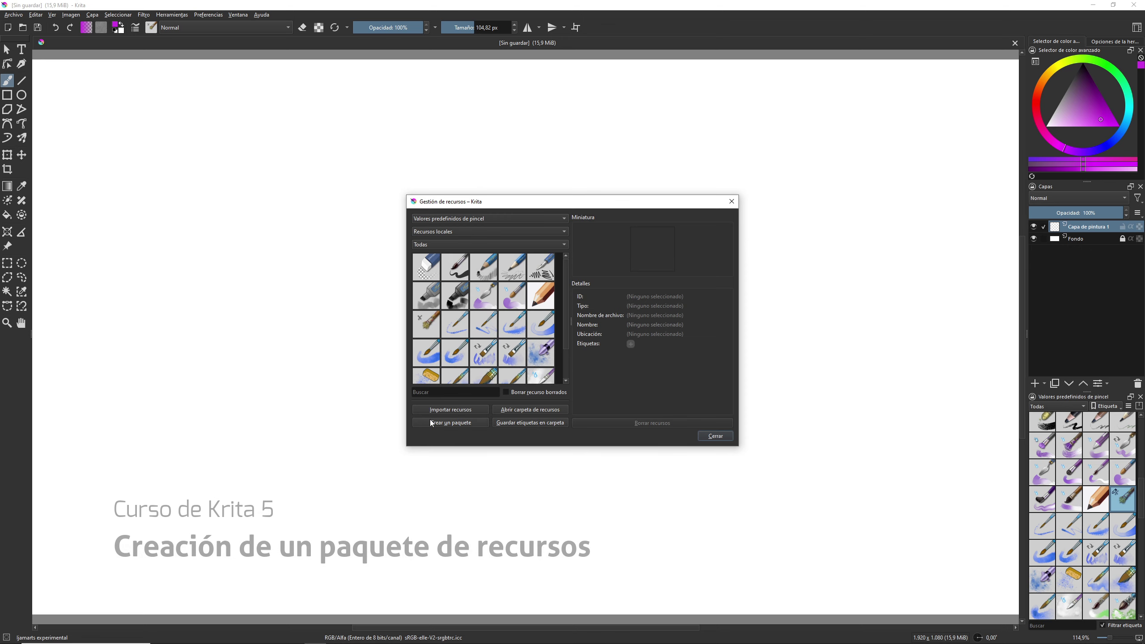
left_click(447, 424)
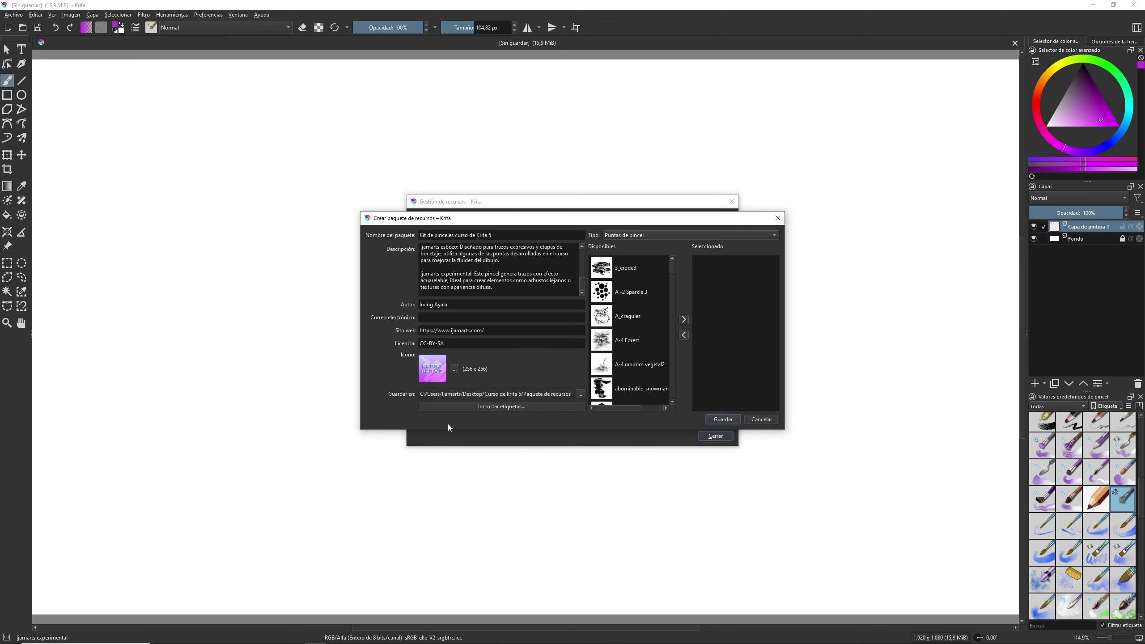
left_click_drag(581, 289, 581, 256)
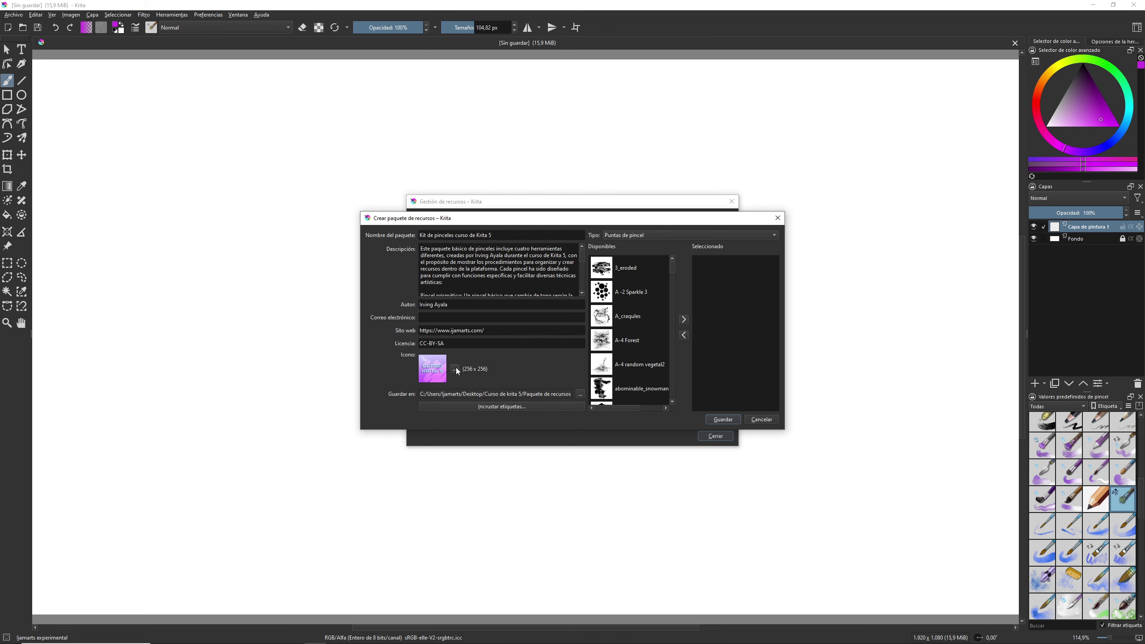
left_click(454, 369)
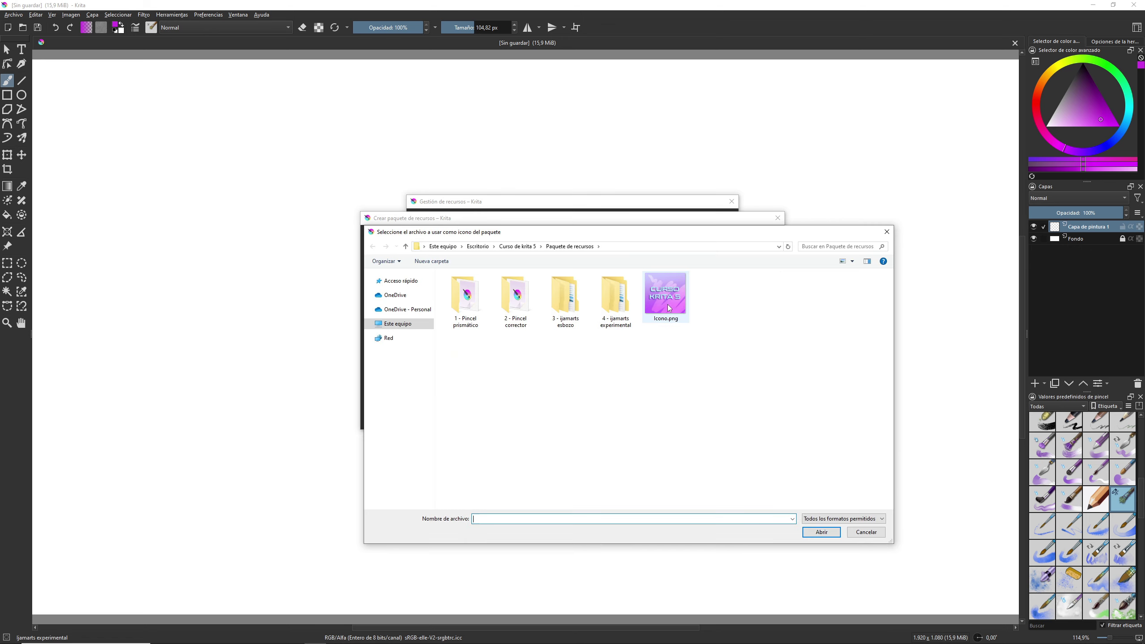
left_click(665, 298)
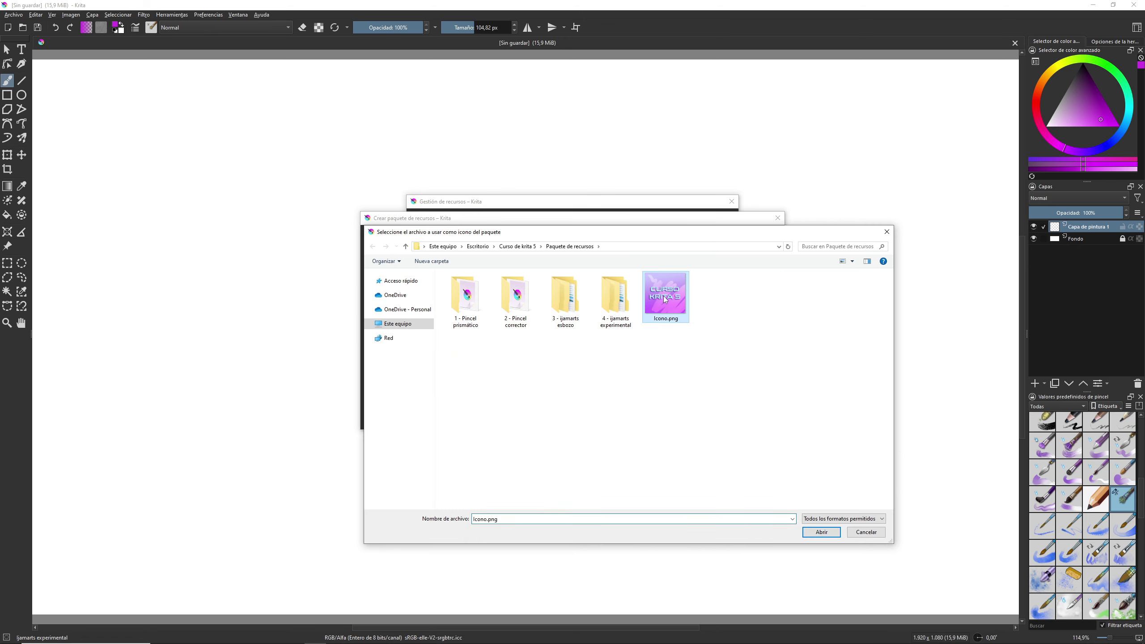
left_click(820, 532)
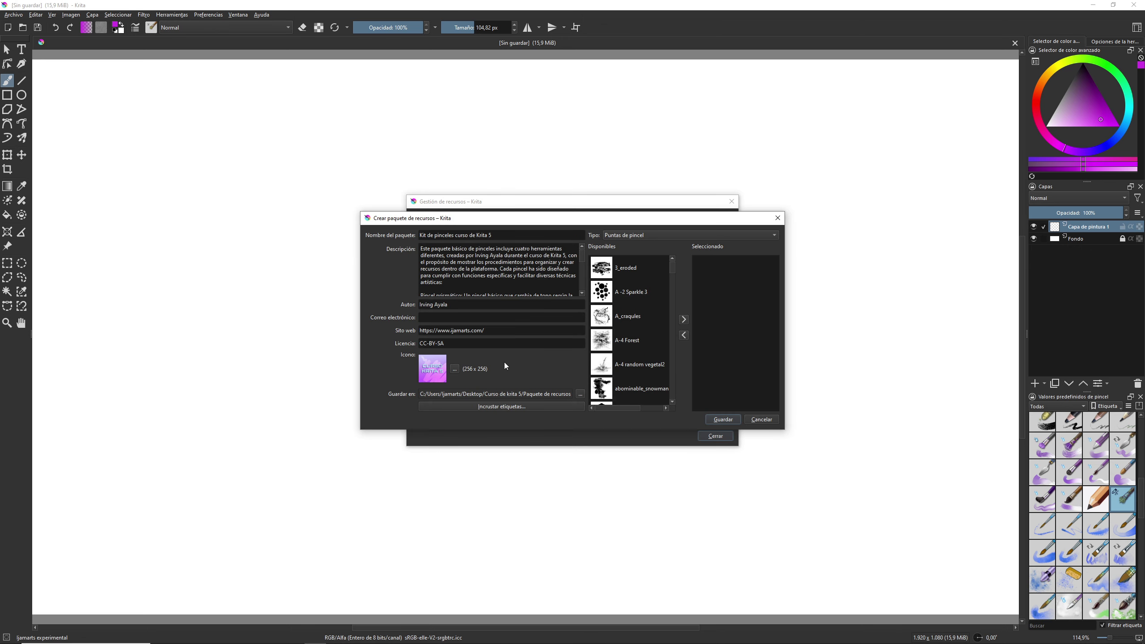
- Embed the 'Curso de Krita 5' brush-preset tag into the bundle
left_click(510, 406)
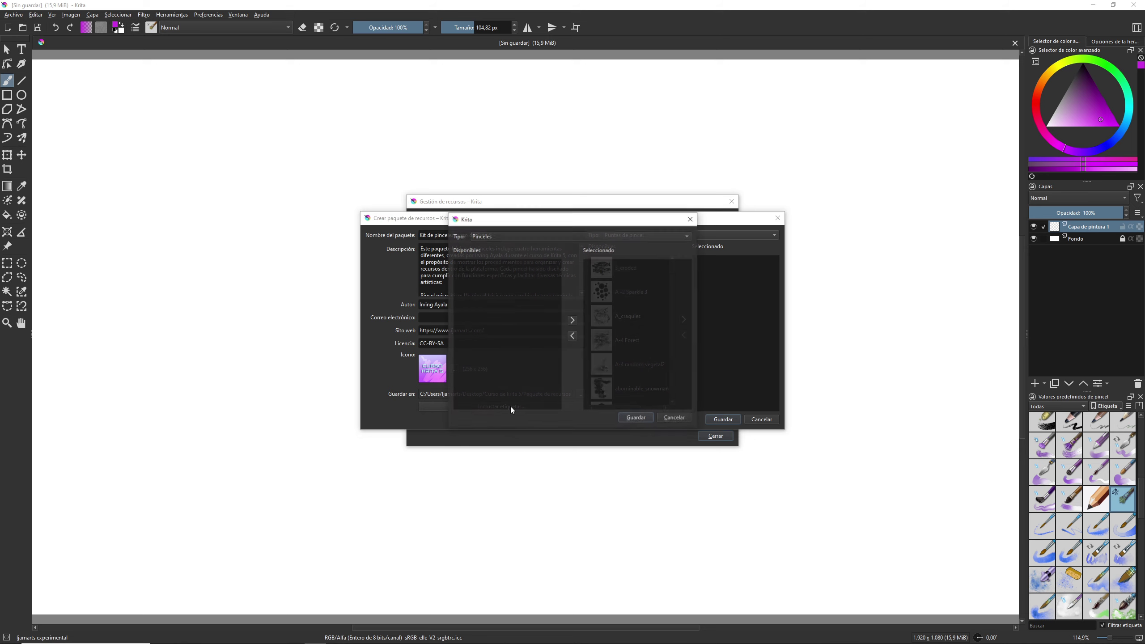
left_click(532, 236)
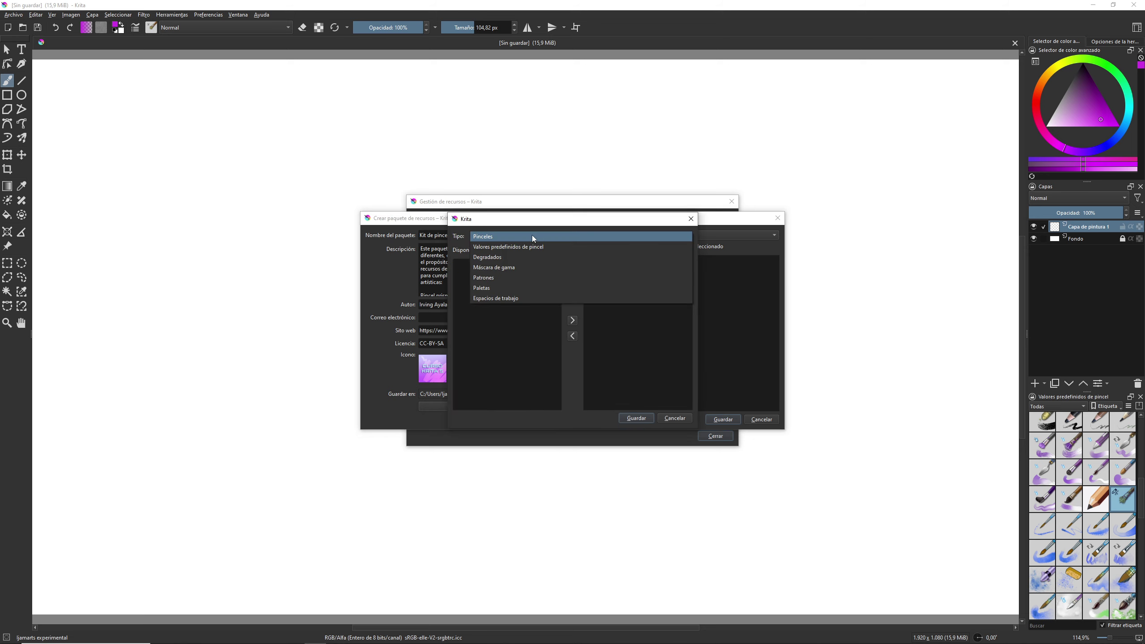
left_click(524, 247)
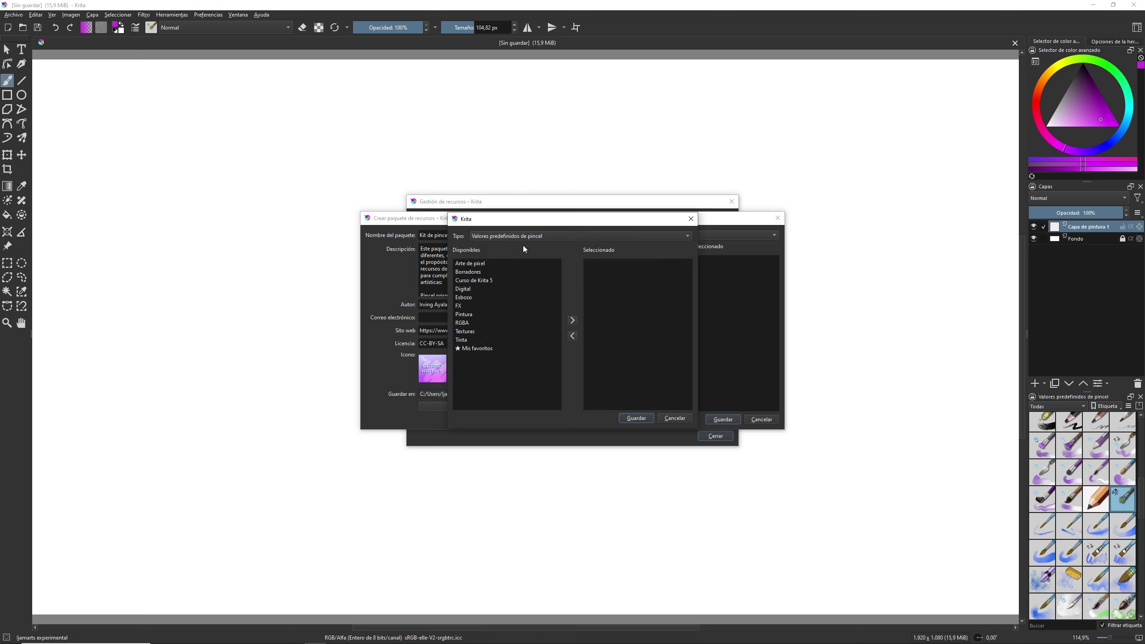
left_click(460, 281)
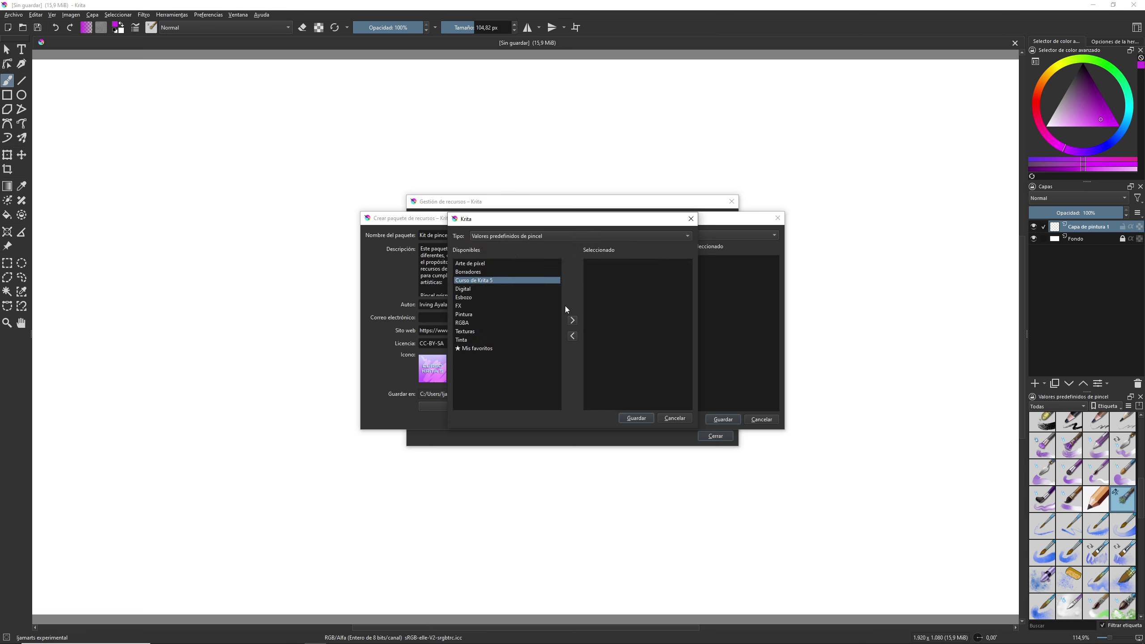
left_click(571, 321)
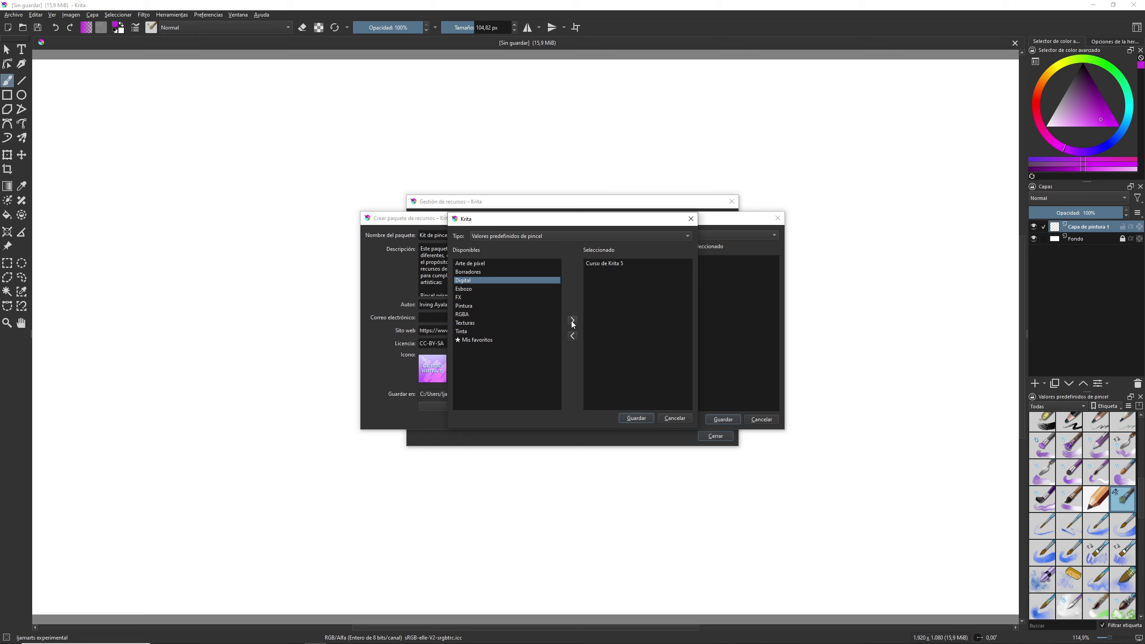
left_click(636, 418)
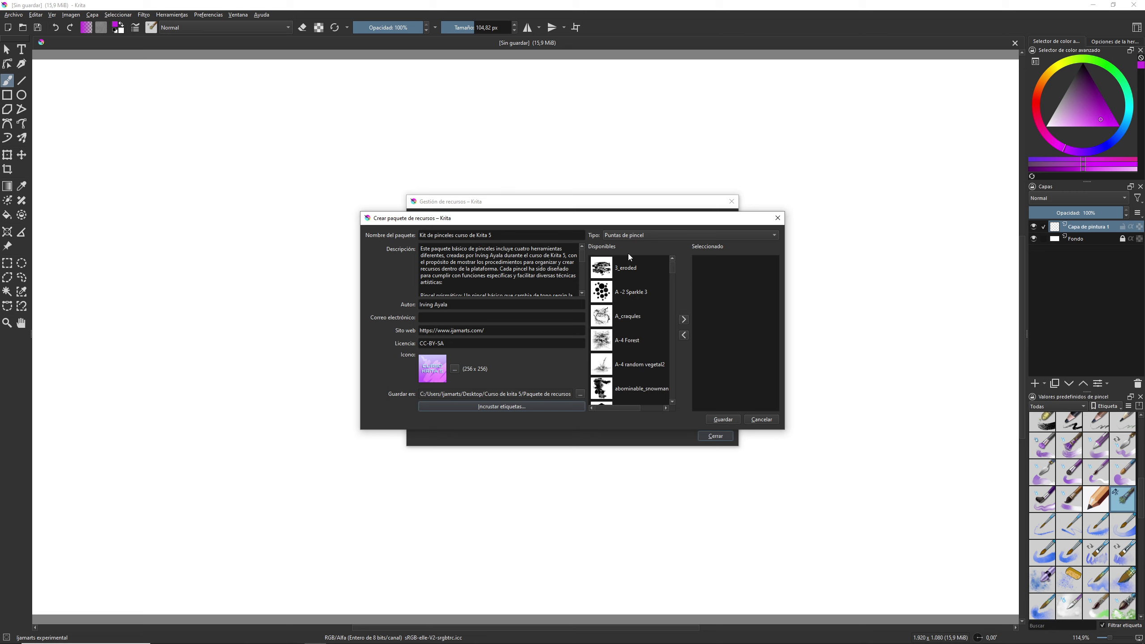
- Add the ijamarts esbozo and Ijamarts experimental brush presets to the bundle
left_click(679, 235)
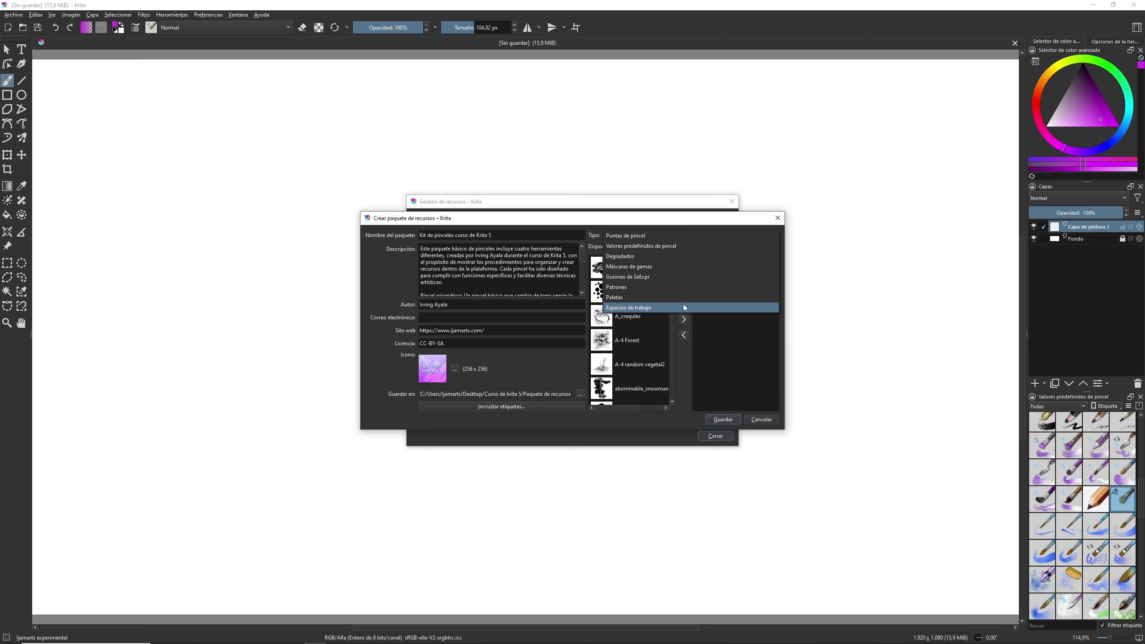
left_click(688, 245)
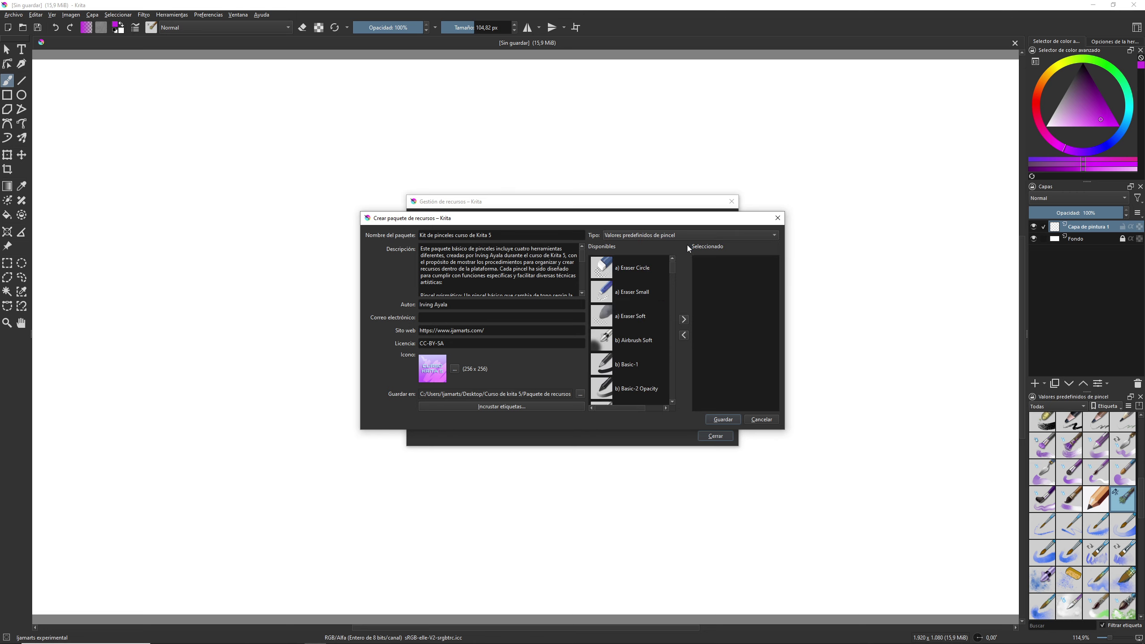
left_click_drag(671, 267, 669, 315)
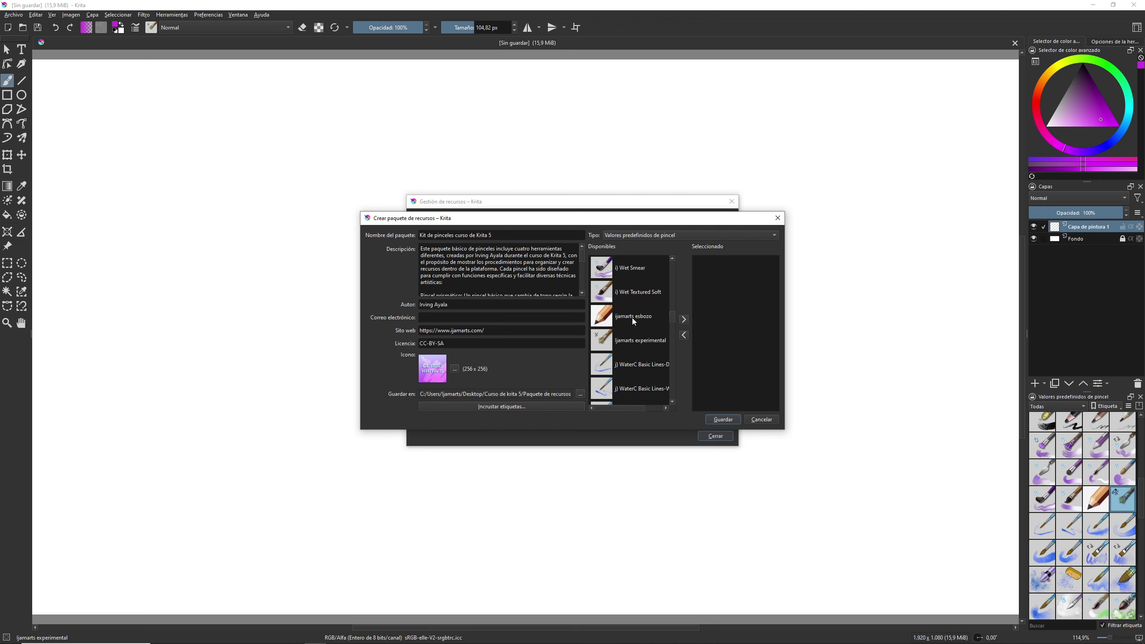
left_click(631, 317)
left_click(684, 320)
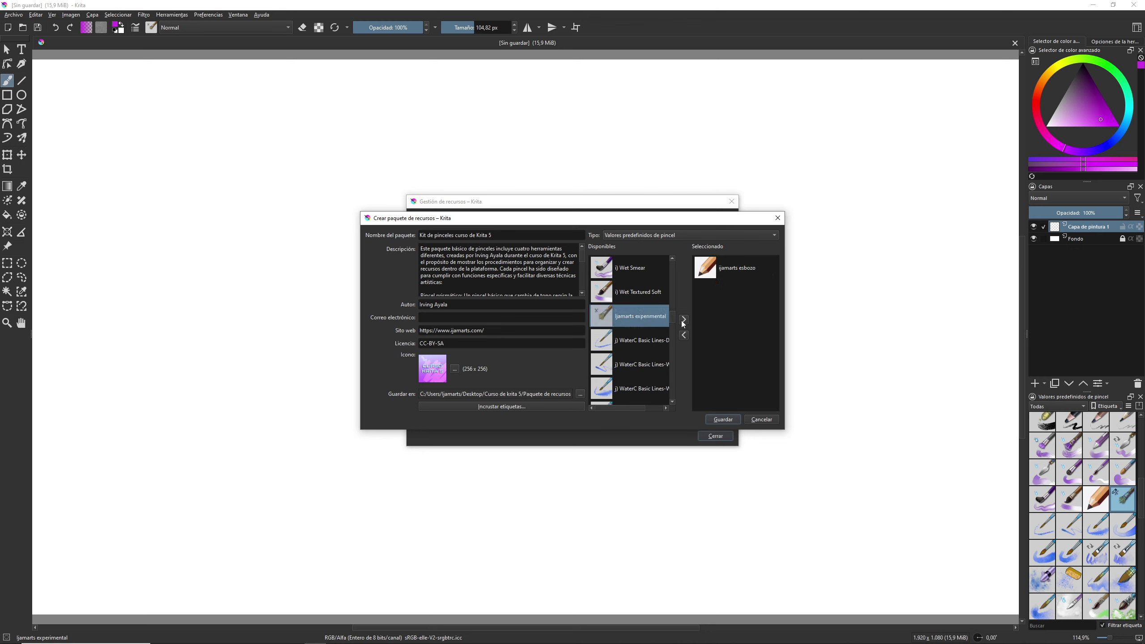
left_click(685, 320)
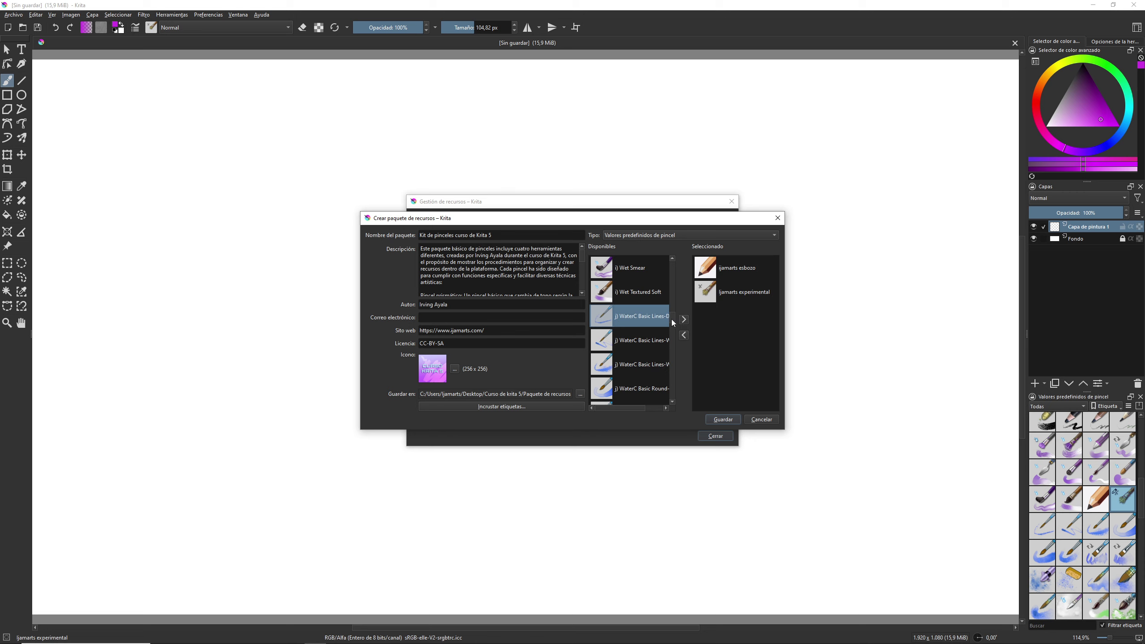
- Add the Pincel corrector and Pincel prismático brush presets to the bundle
left_click_drag(672, 321, 671, 344)
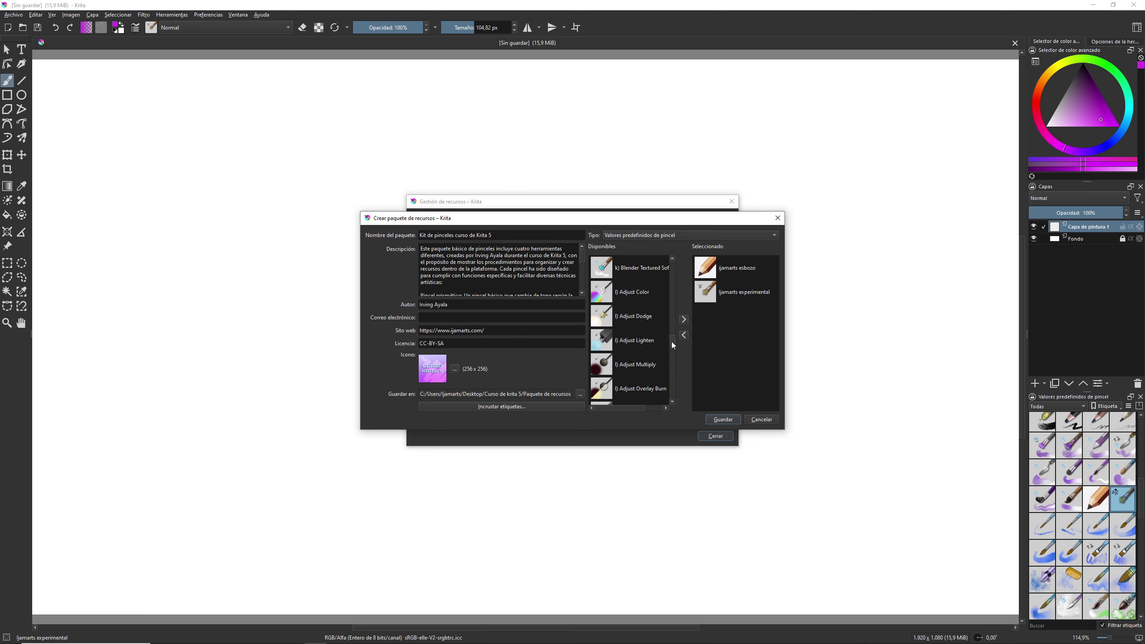
left_click_drag(671, 344, 671, 349)
left_click(622, 340)
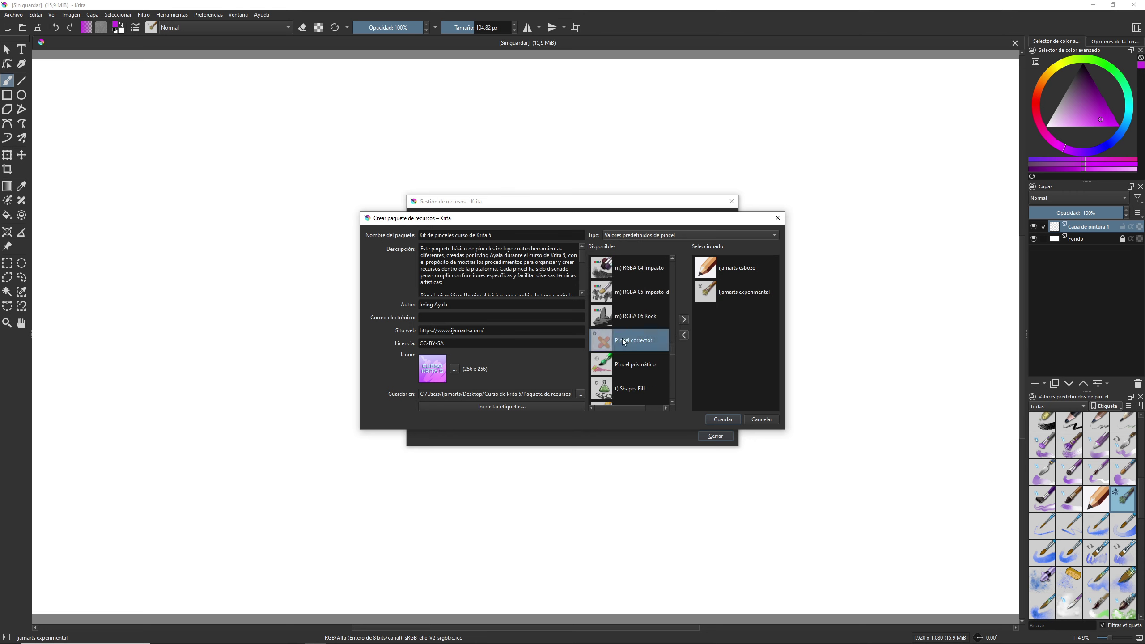
left_click(681, 321)
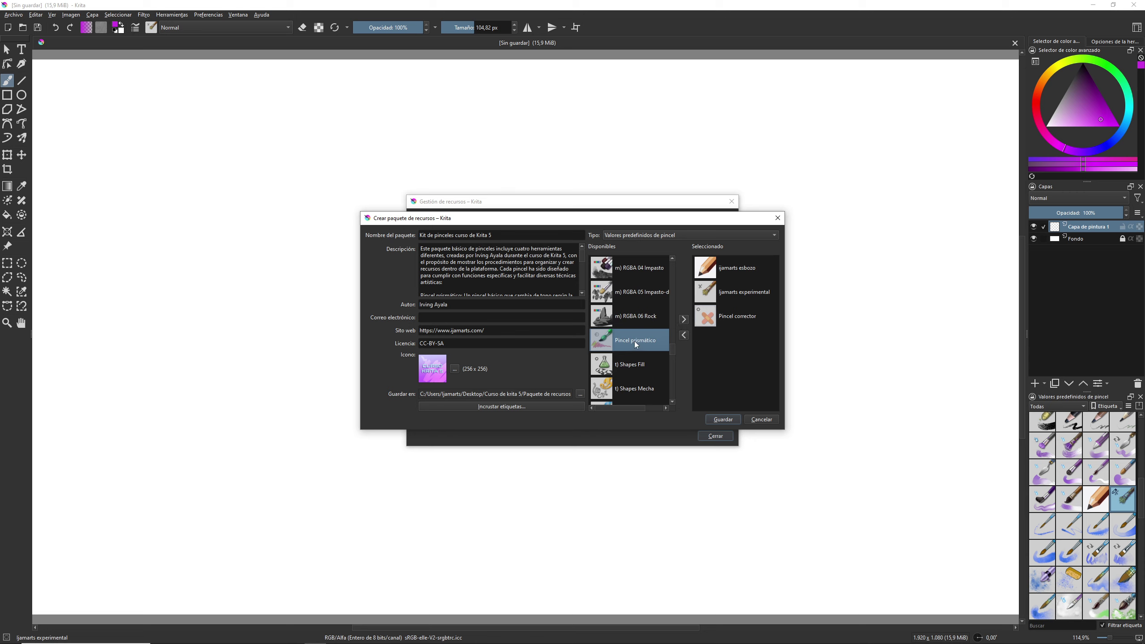
left_click(684, 320)
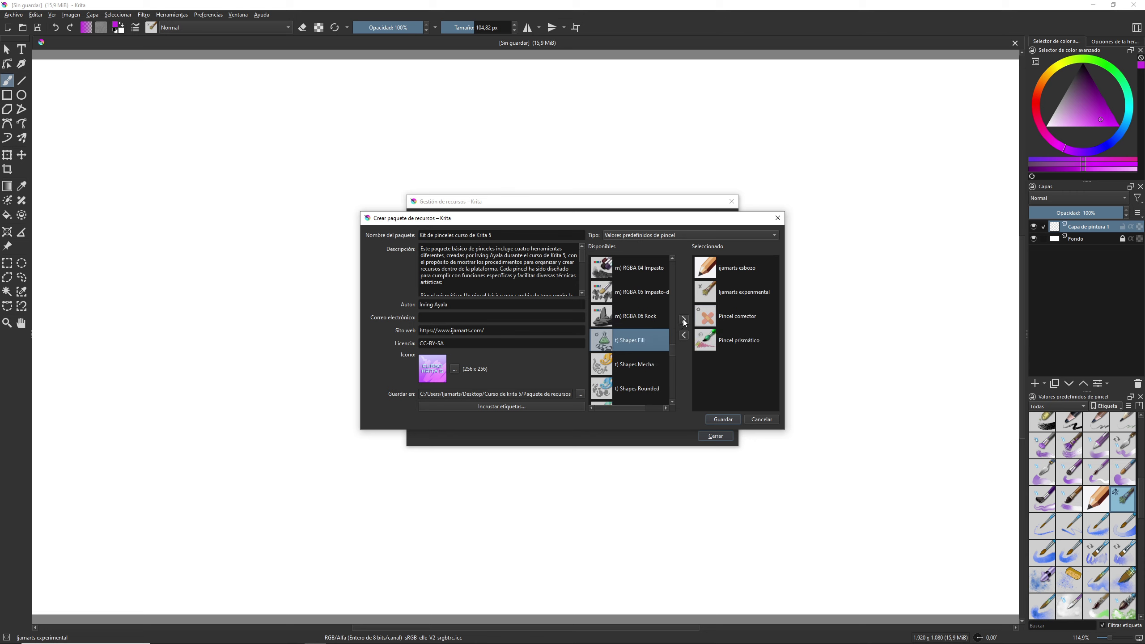
left_click(644, 235)
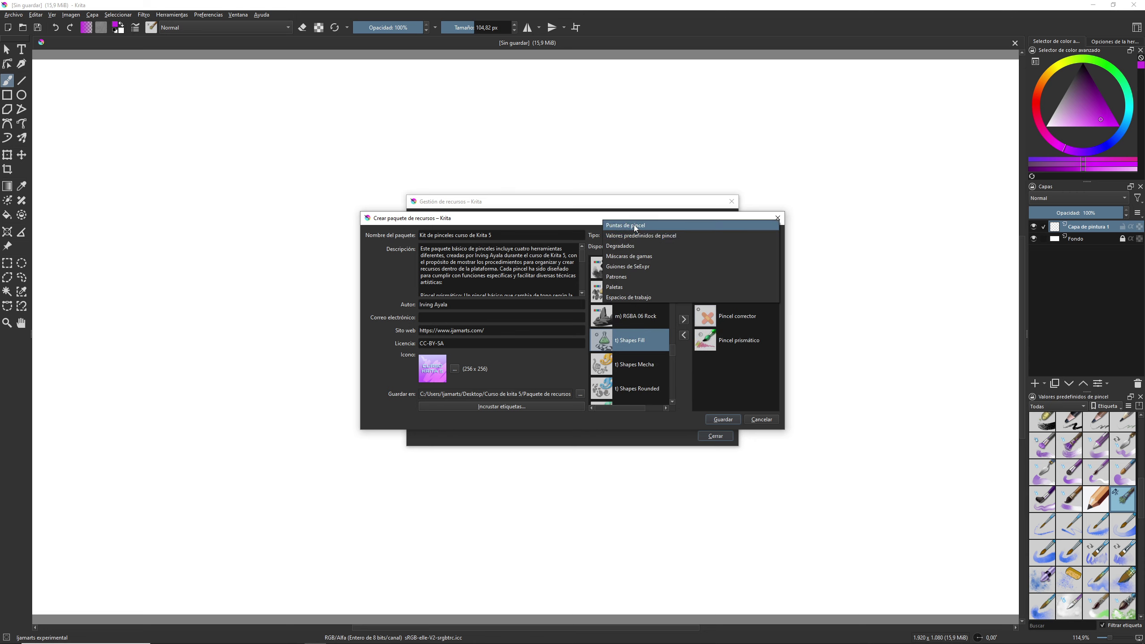
- Add the Punta ijamarts brush tip to the bundle
left_click(640, 226)
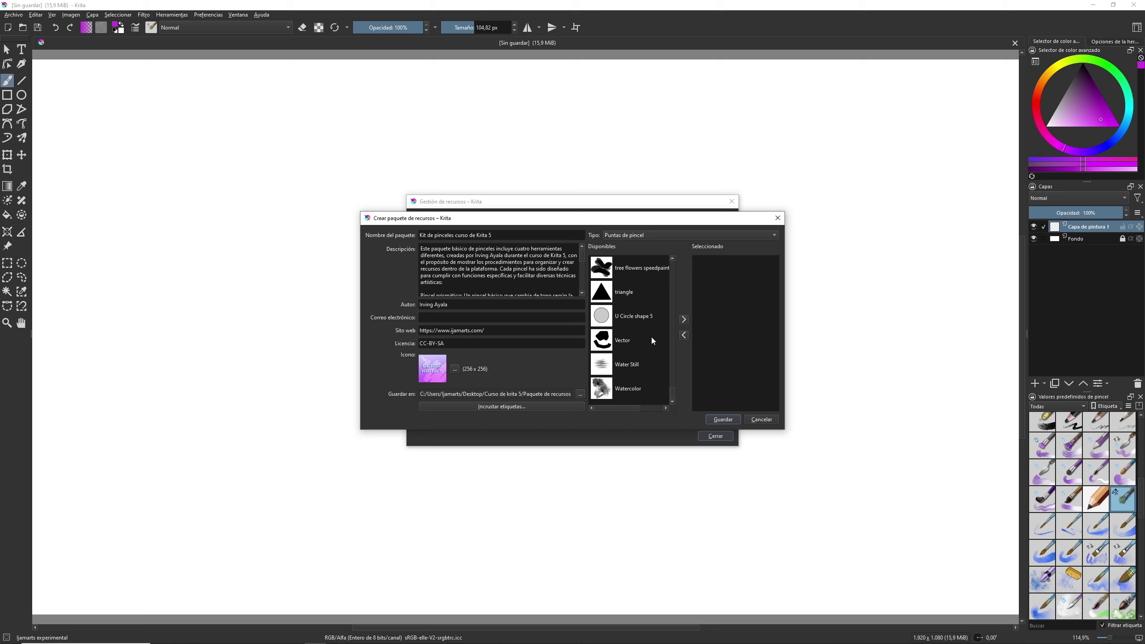
left_click_drag(675, 391, 674, 341)
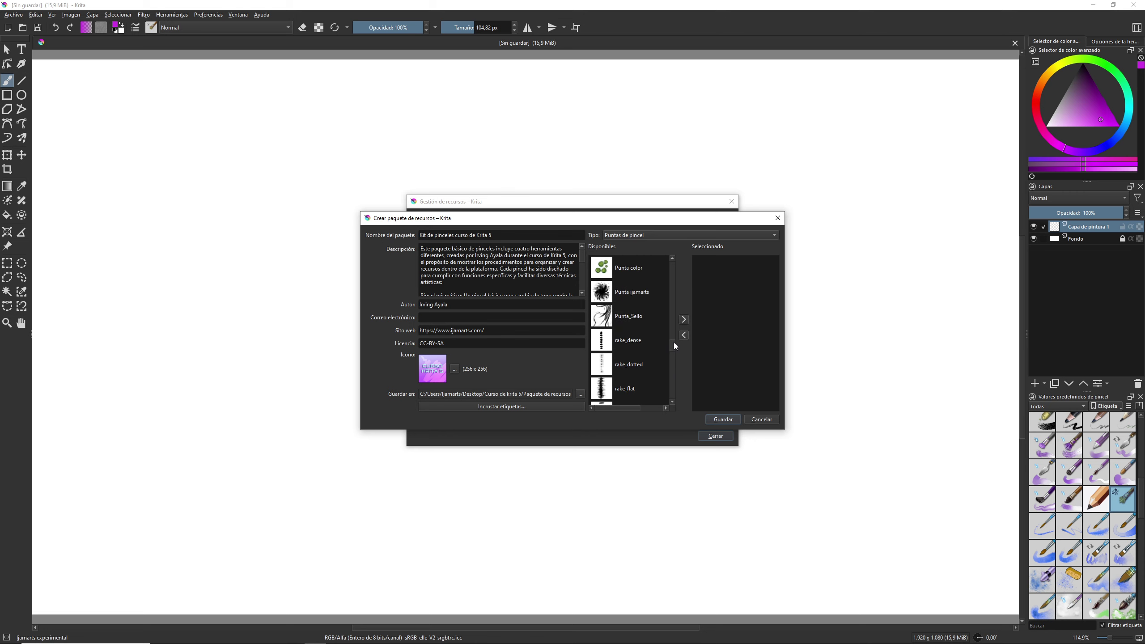
left_click(614, 319)
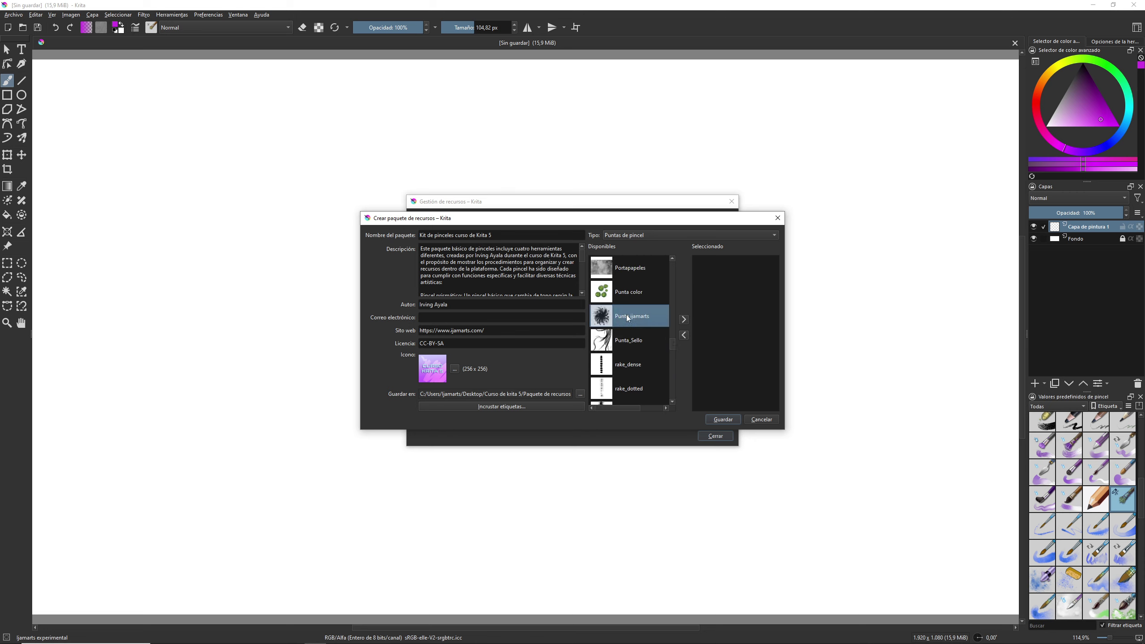
left_click(683, 320)
- Add the ijamarts_B01, ijamarts_B02 and Alien - ijamarts brush tips to the bundle
left_click_drag(673, 346, 677, 327)
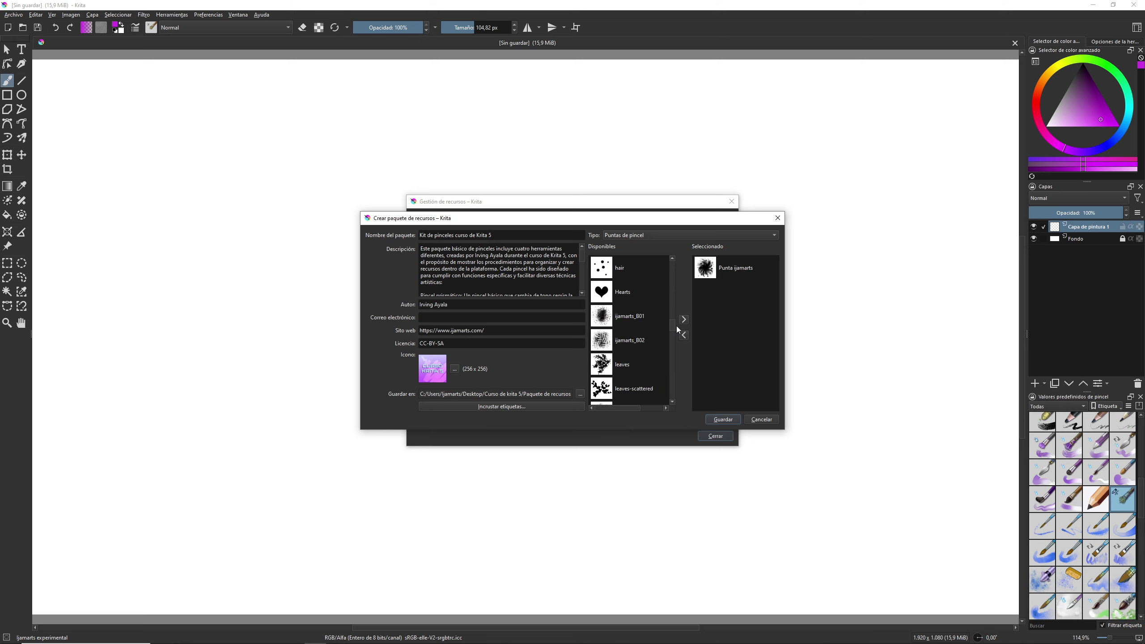
scroll(677, 328, "down", 1)
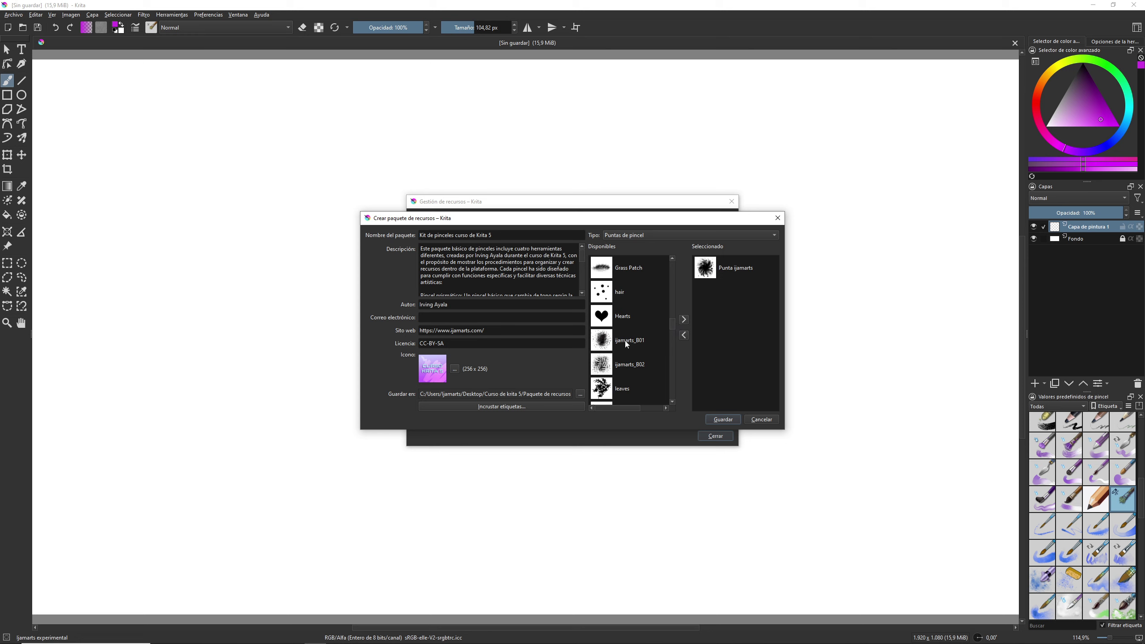
left_click(626, 341)
left_click(683, 319)
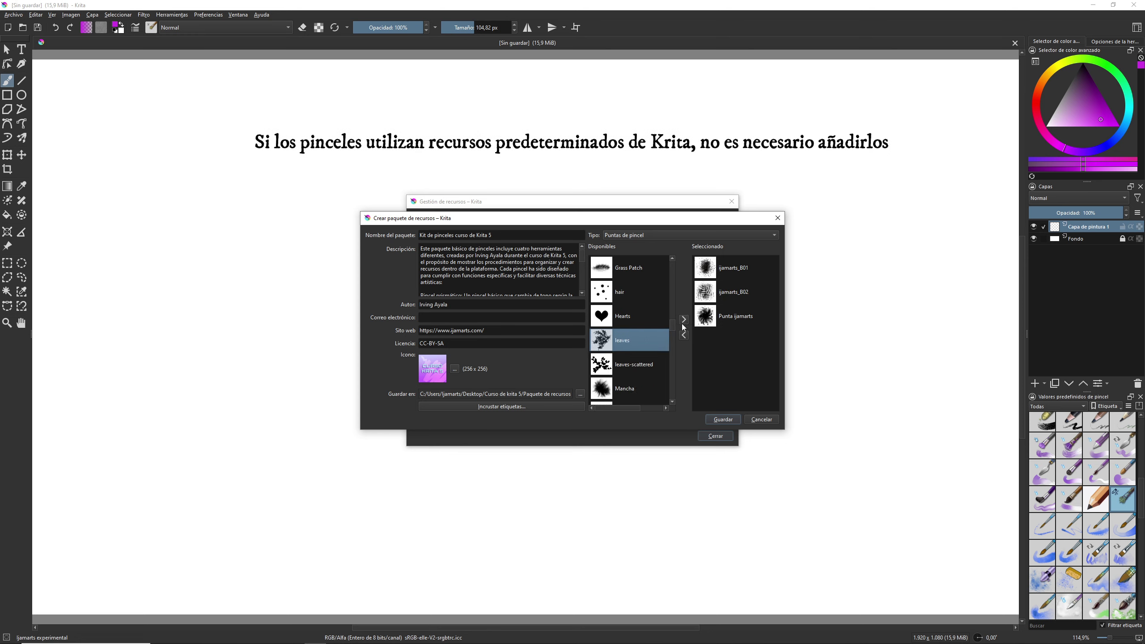
left_click_drag(673, 325, 675, 275)
left_click(625, 272)
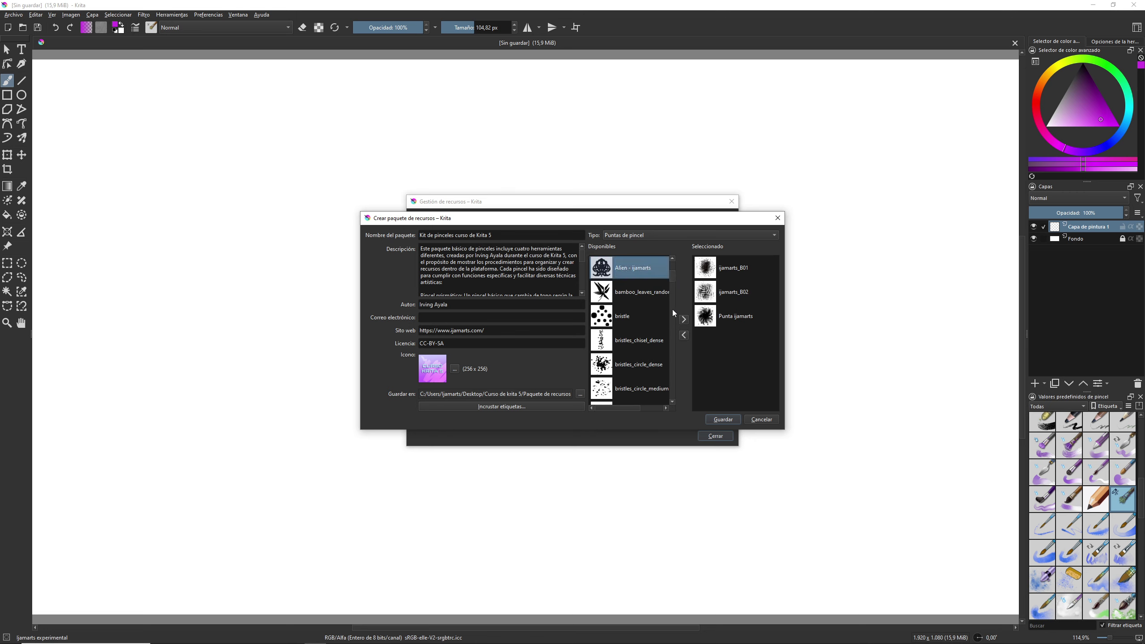
left_click(683, 319)
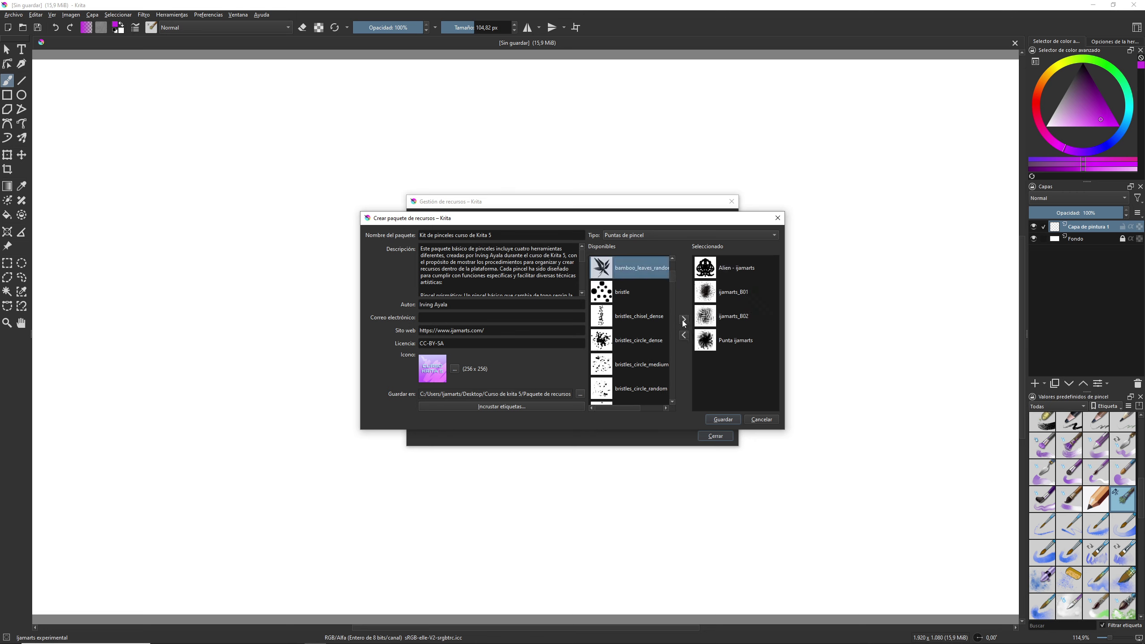
left_click(636, 237)
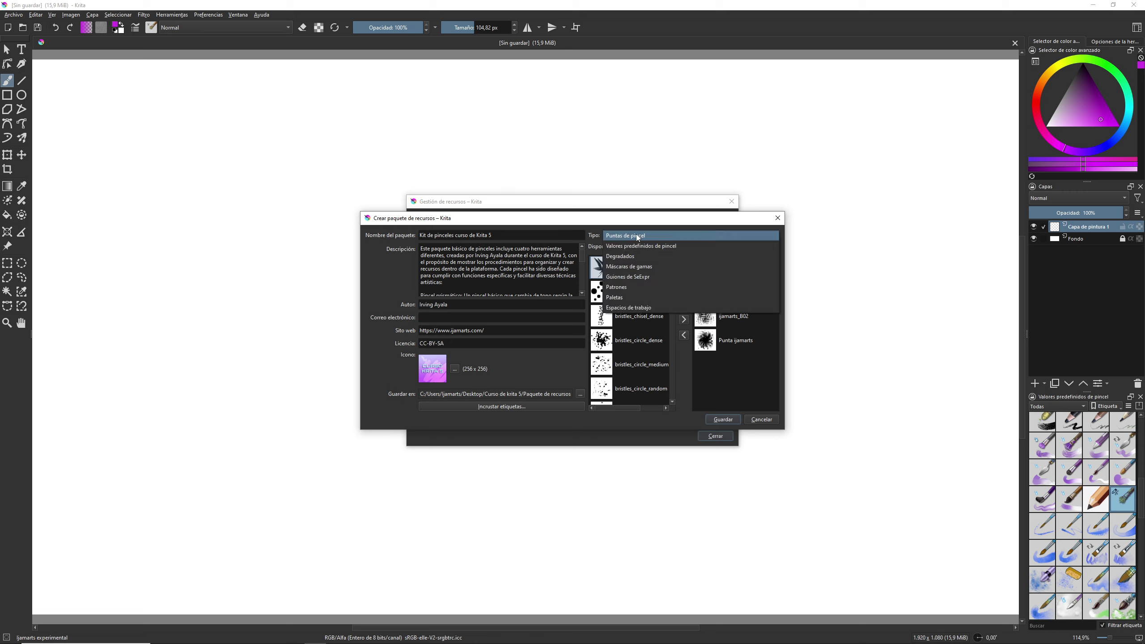
- Add the ijamarts_P01.png pattern and save Kit_de_pinceles_curso_de_Krita_5.bundle
left_click(642, 286)
left_click_drag(670, 274, 671, 355)
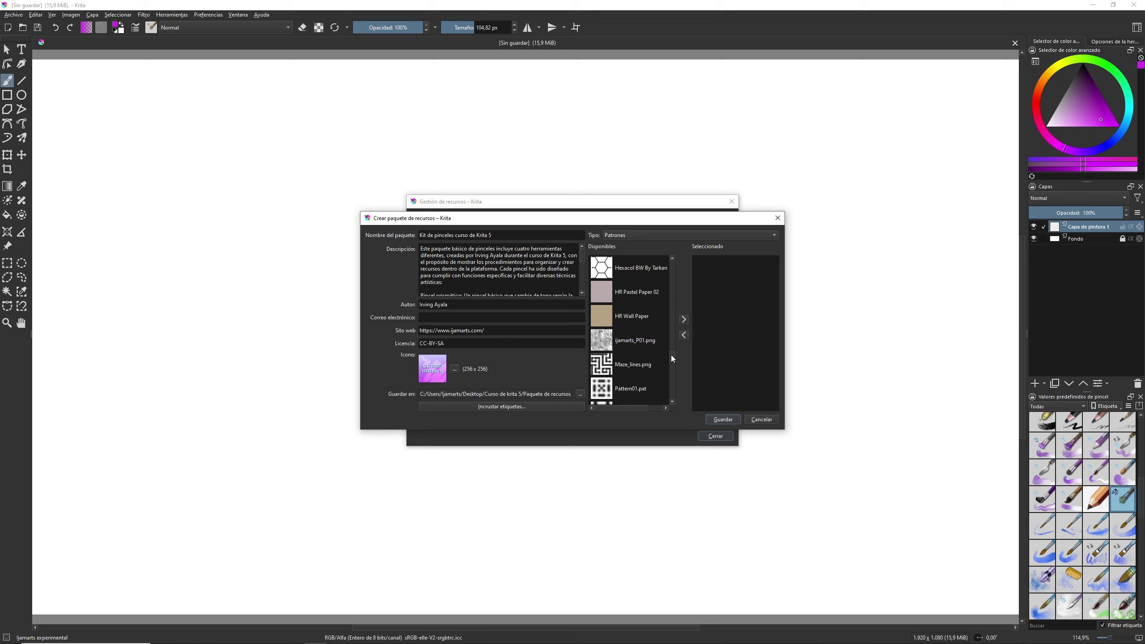
left_click(648, 346)
left_click(684, 319)
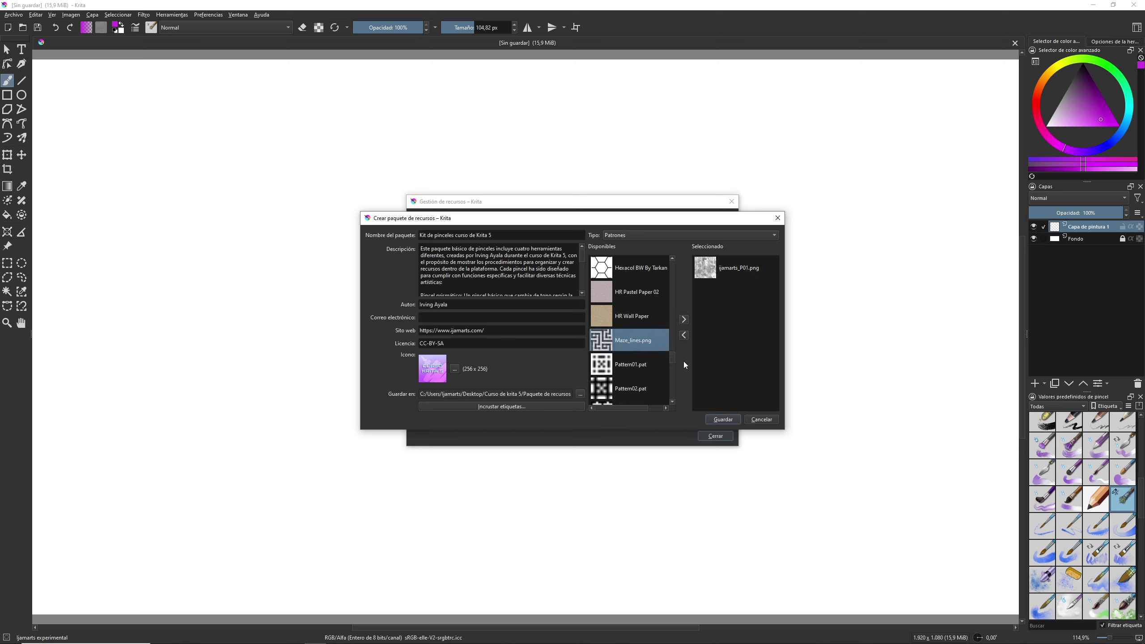
left_click(718, 419)
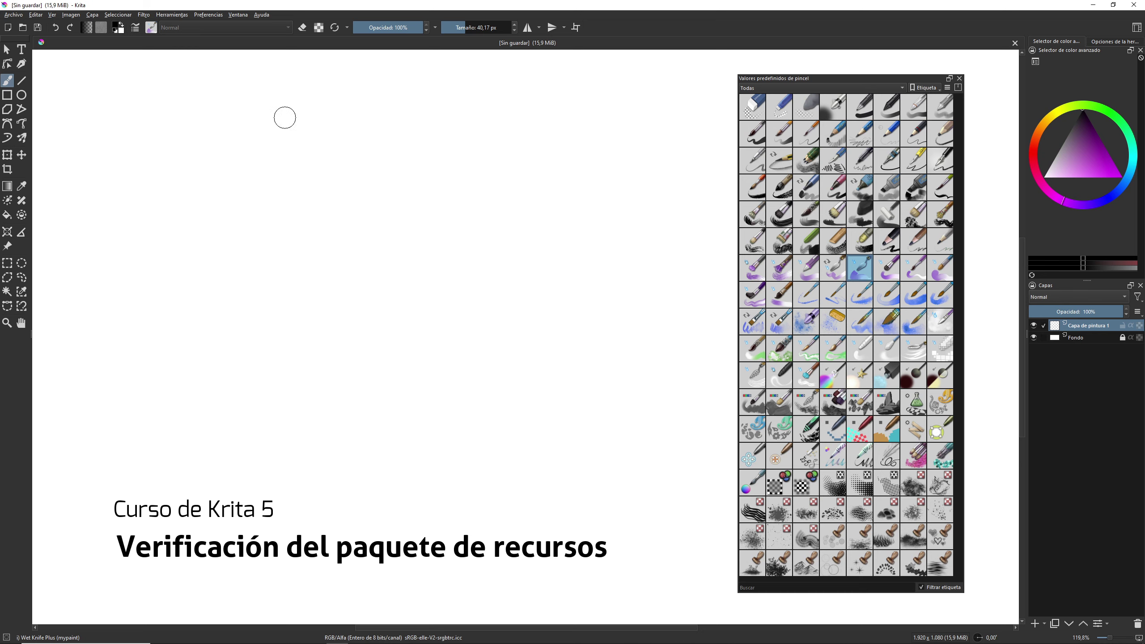
- Import Kit_de_pinceles_curso_de_Krita_5.bundle, review its details, and close the library manager
left_click(208, 15)
left_click(222, 36)
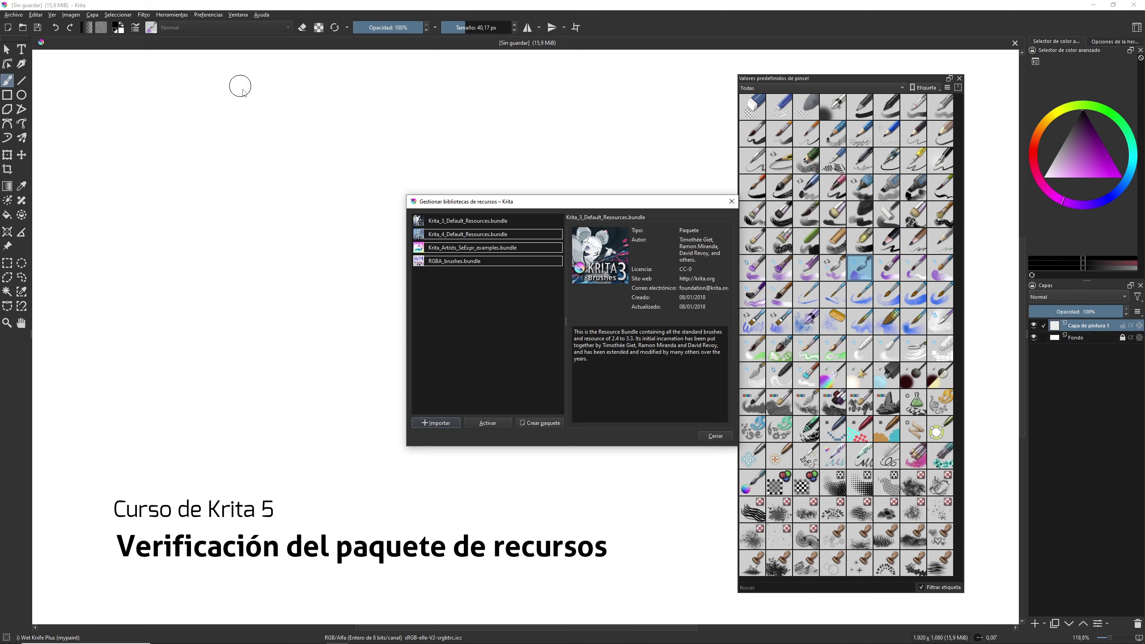
left_click(436, 423)
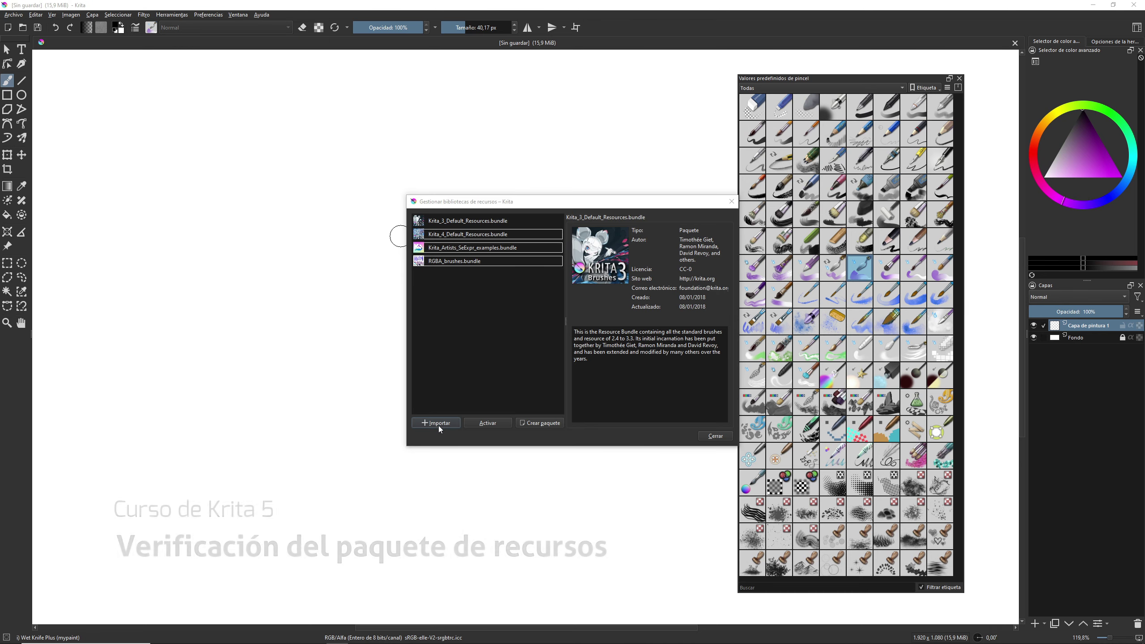
left_click(759, 183)
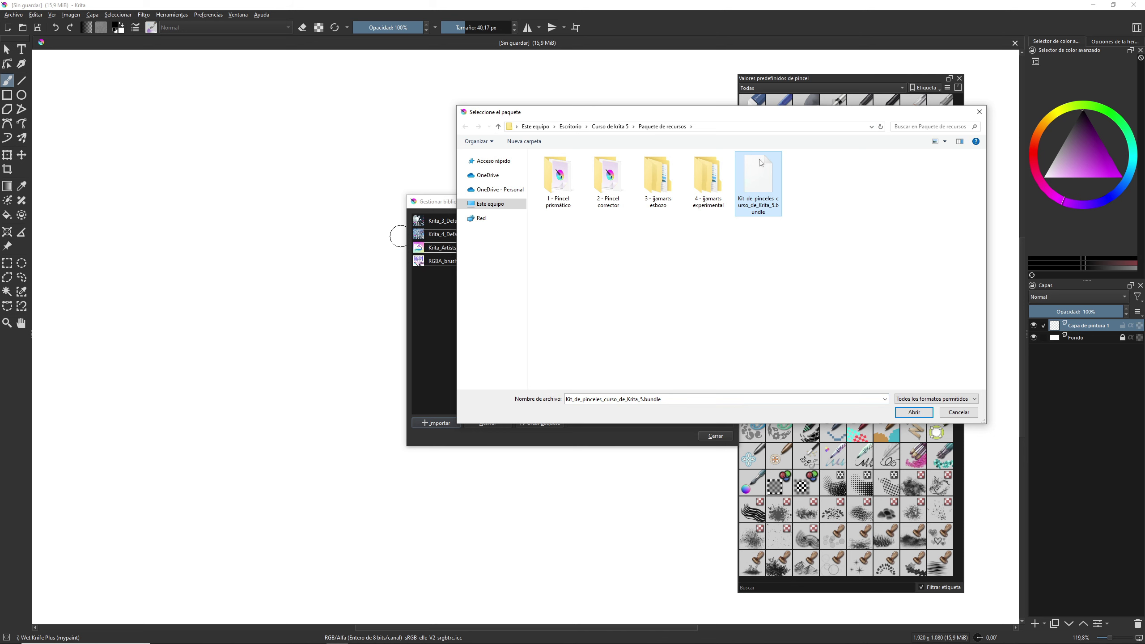
left_click(912, 414)
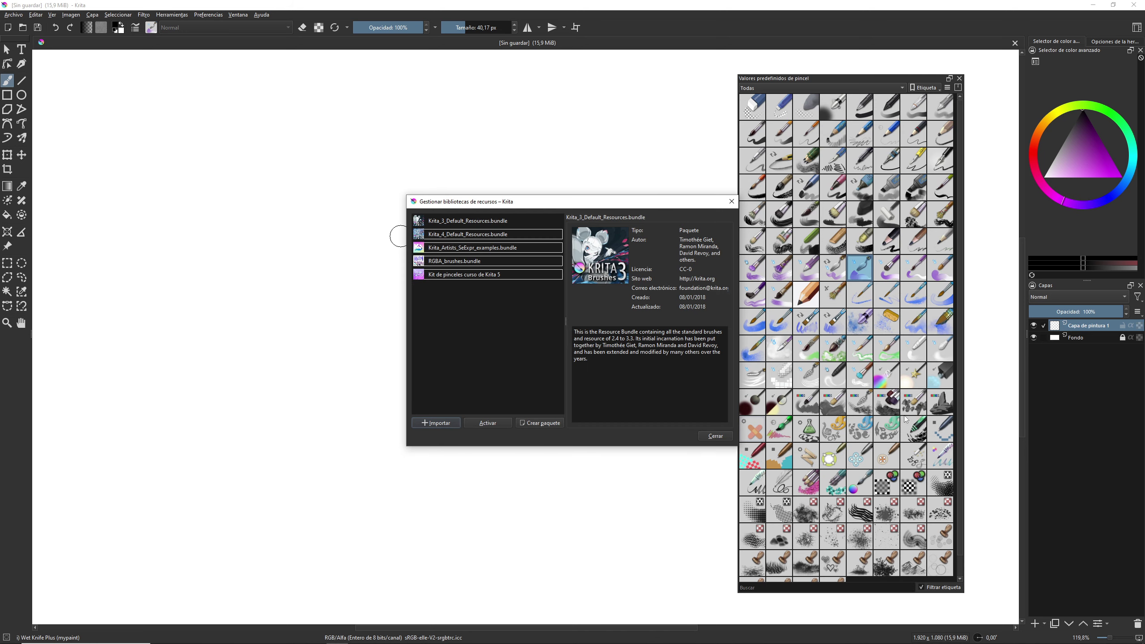
left_click(477, 275)
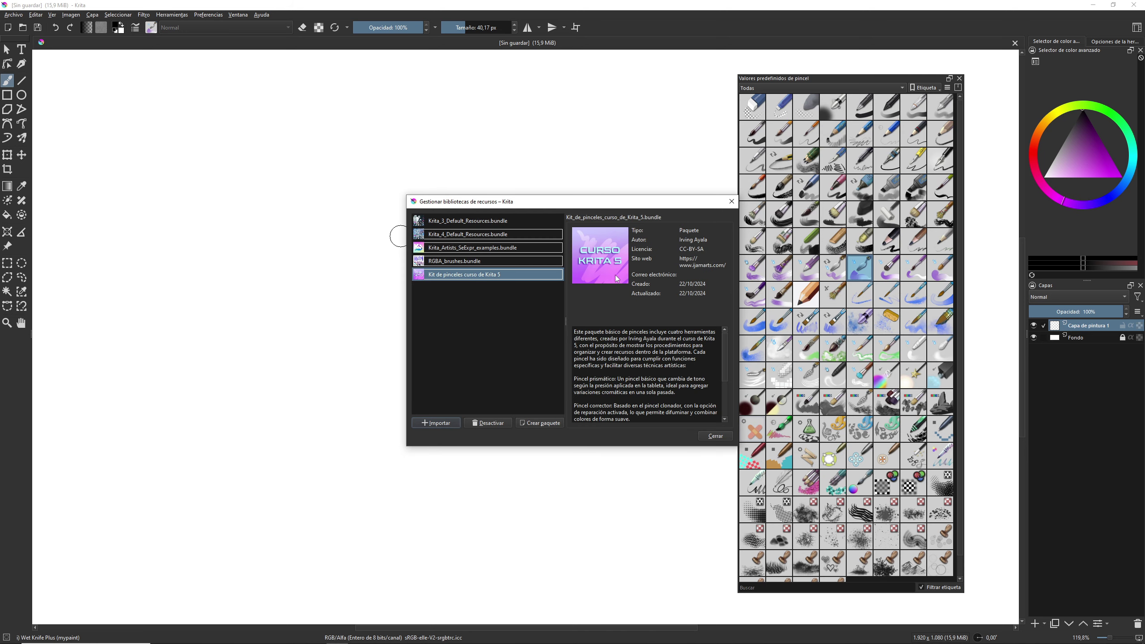
left_click_drag(726, 338, 724, 338)
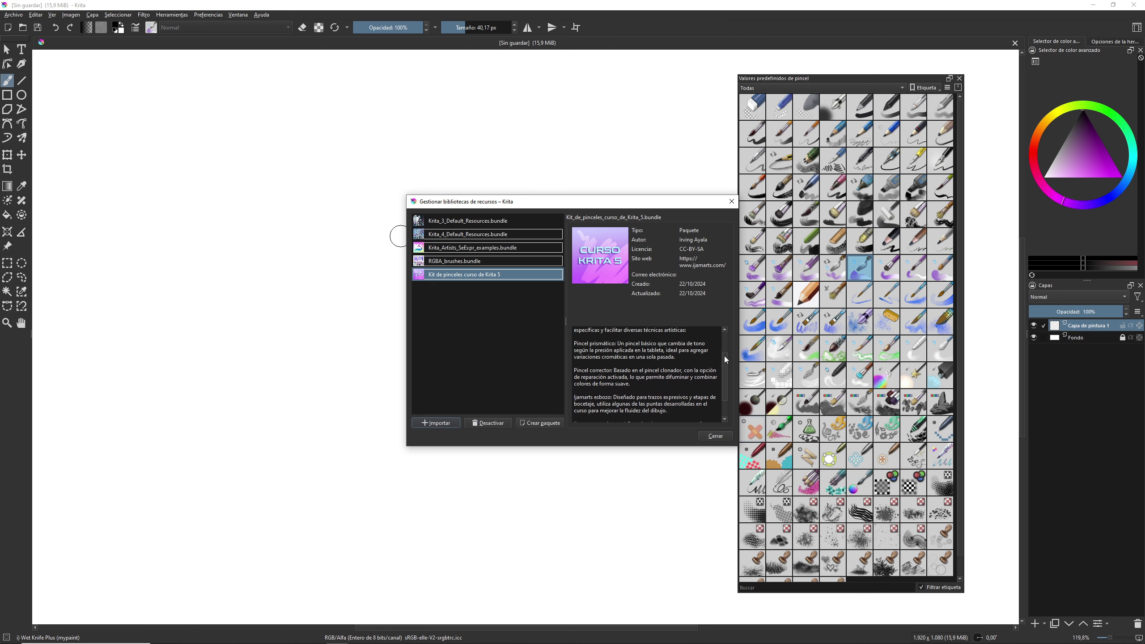
left_click(714, 435)
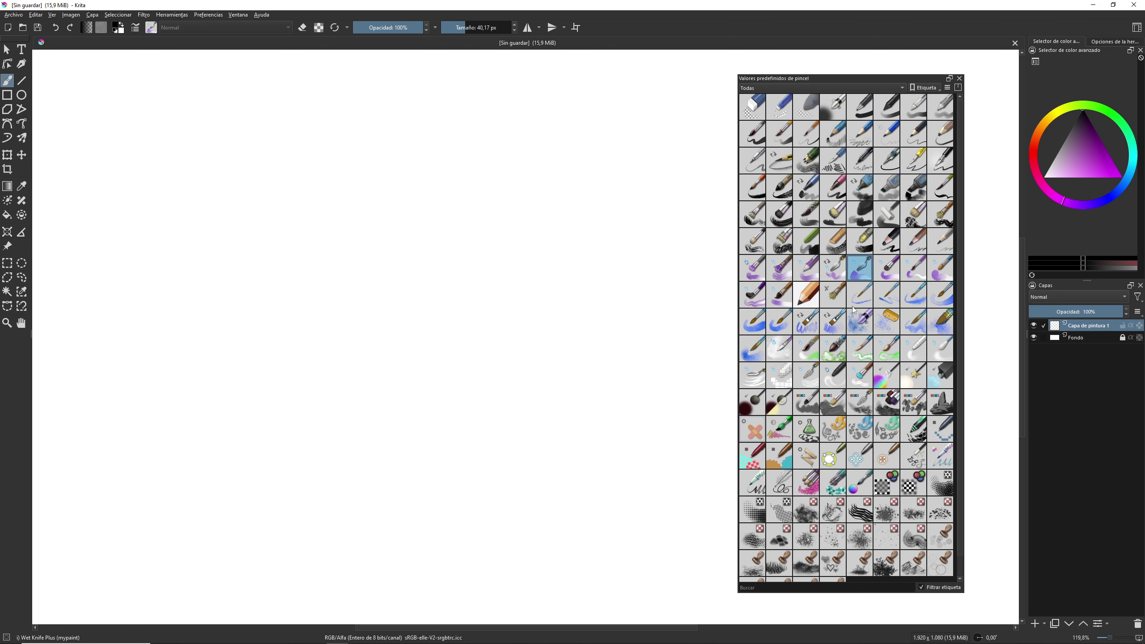
- Paint test strokes with the Ijamarts experimental and esbozo presets, then open Gestión de recursos
left_click(811, 303)
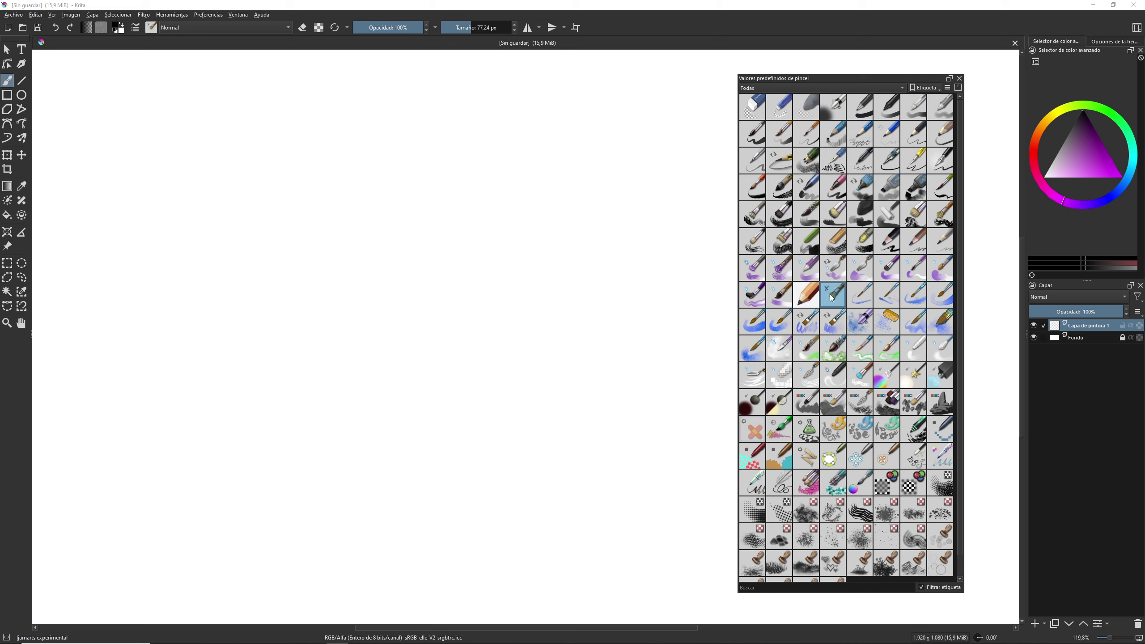
left_click_drag(205, 183, 164, 435)
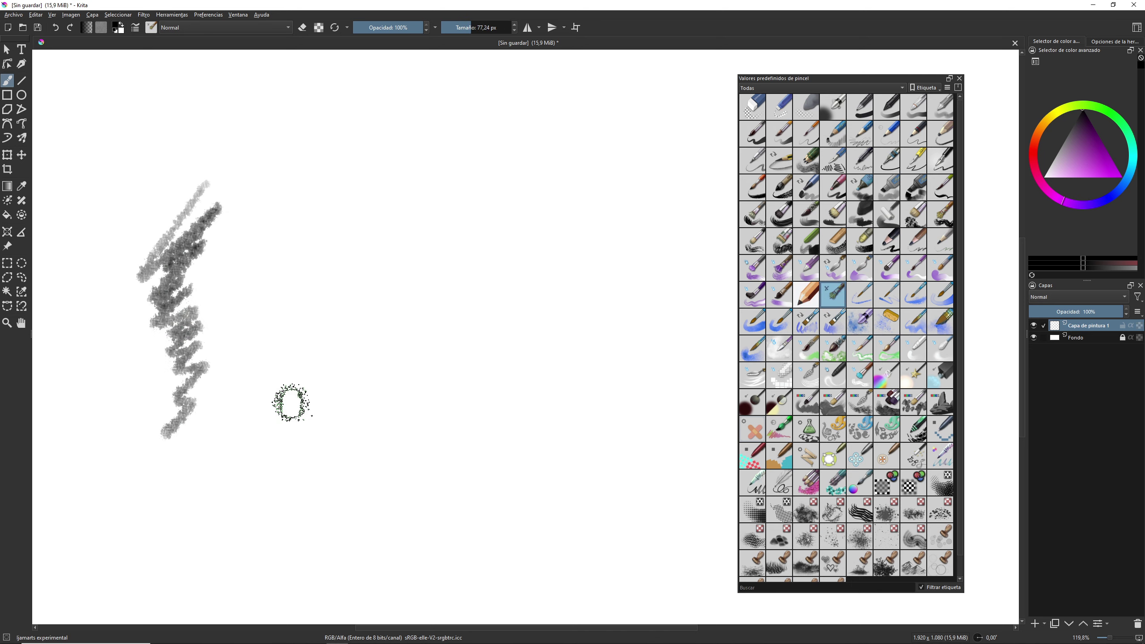
left_click(806, 294)
mouse_move(297, 206)
left_mouse_down()
mouse_move(250, 272)
mouse_move(279, 435)
left_mouse_up()
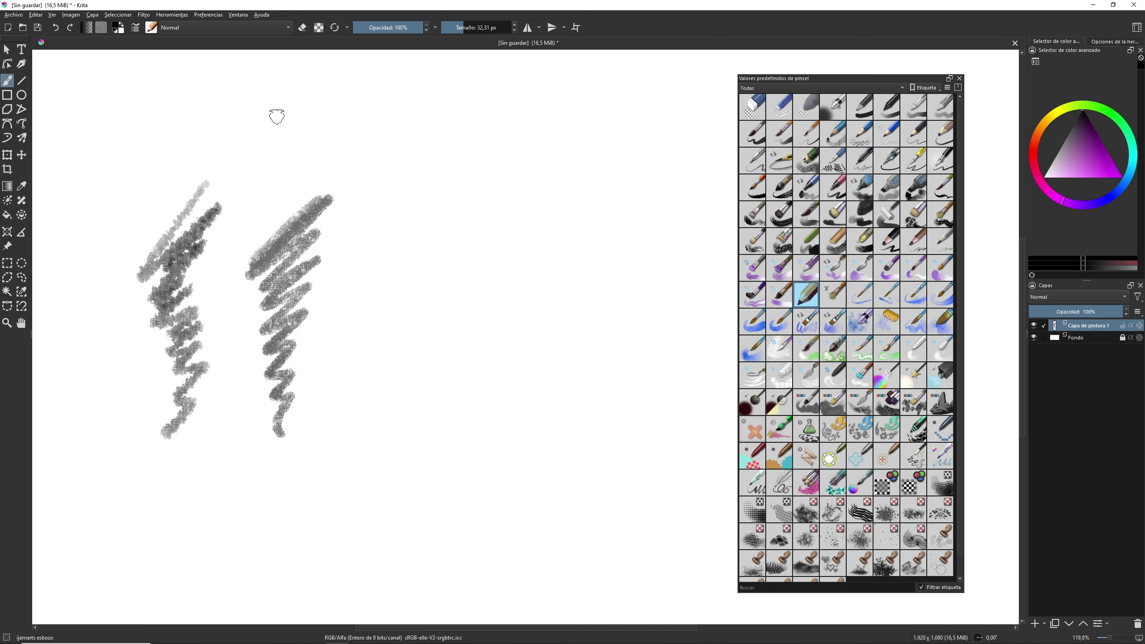
left_click(209, 14)
left_click(233, 47)
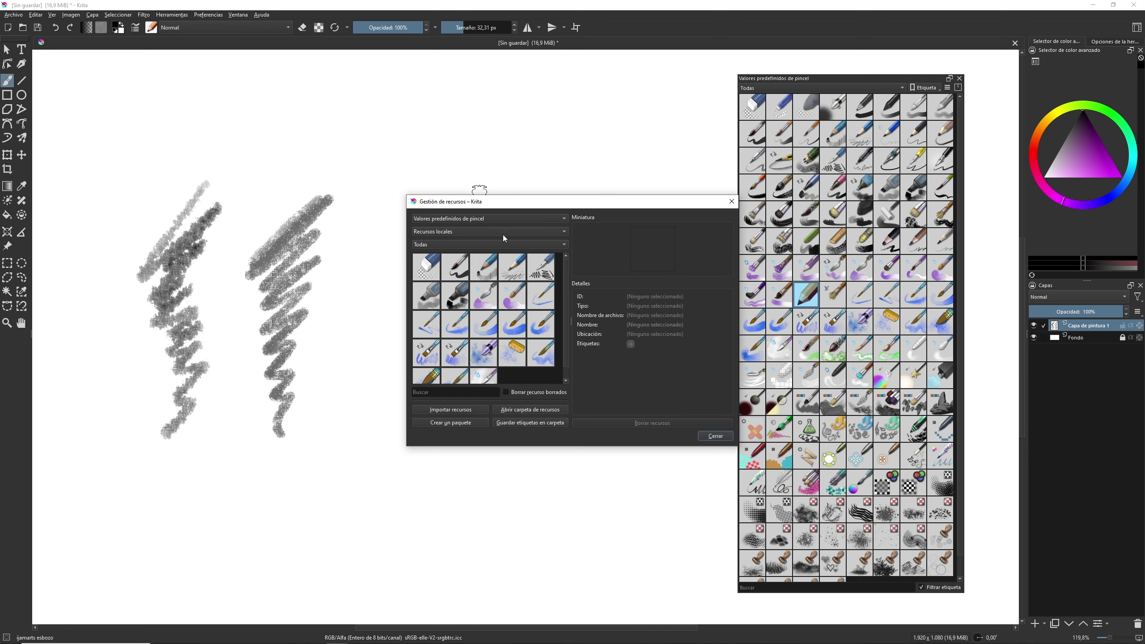
- Filter resources to the Kit de pinceles curso de Krita 5 bundle and inspect its presets
left_click(469, 232)
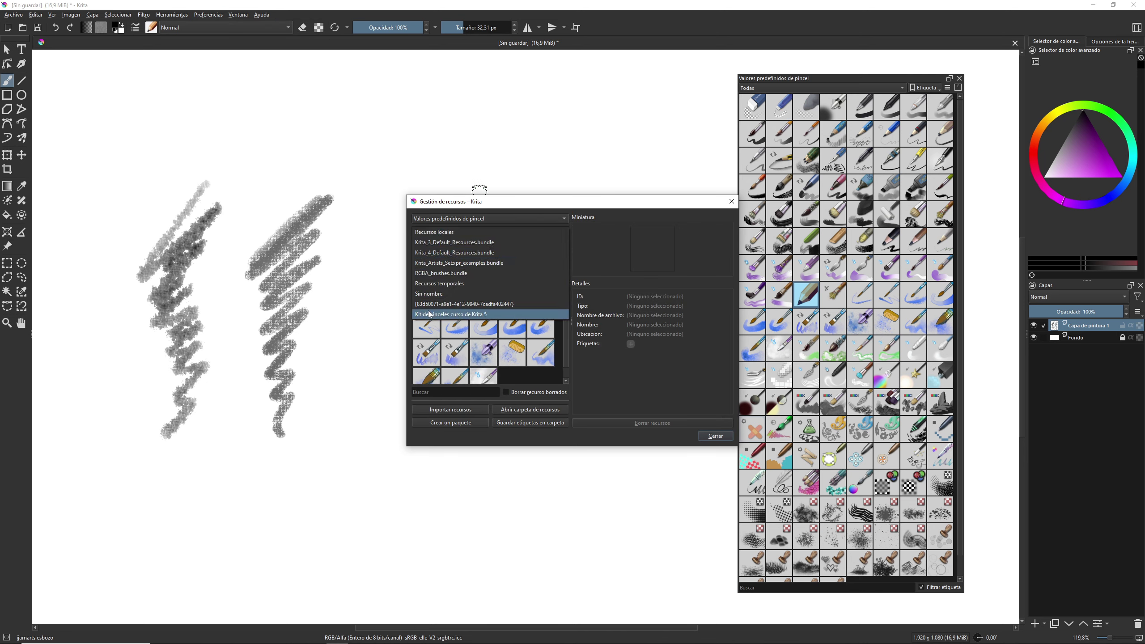
left_click(436, 315)
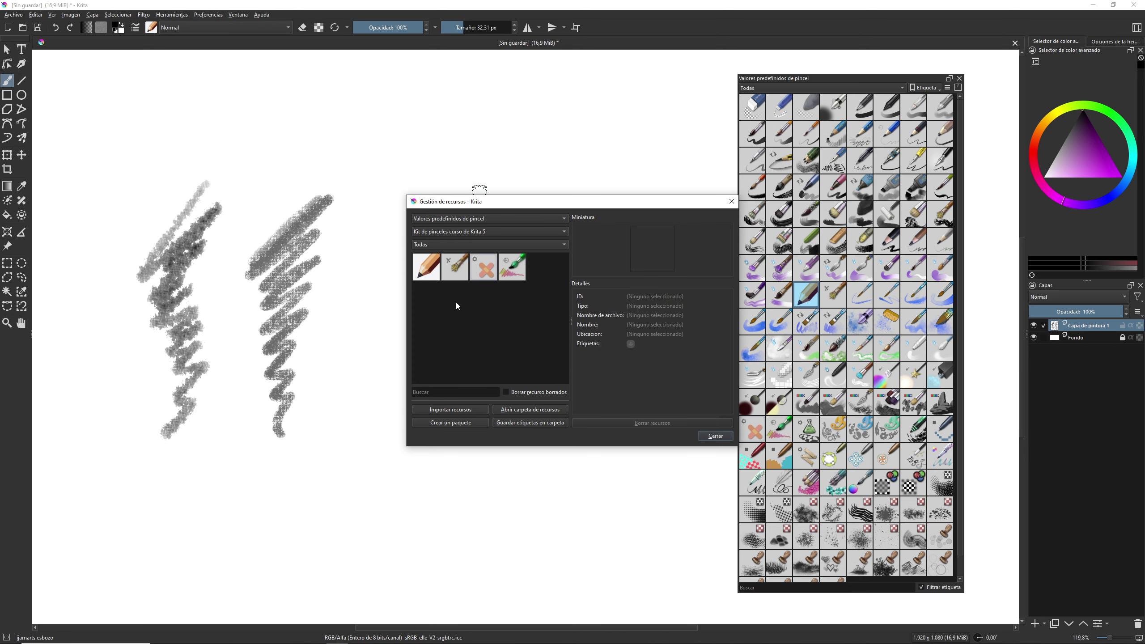
left_click(429, 272)
left_click(450, 272)
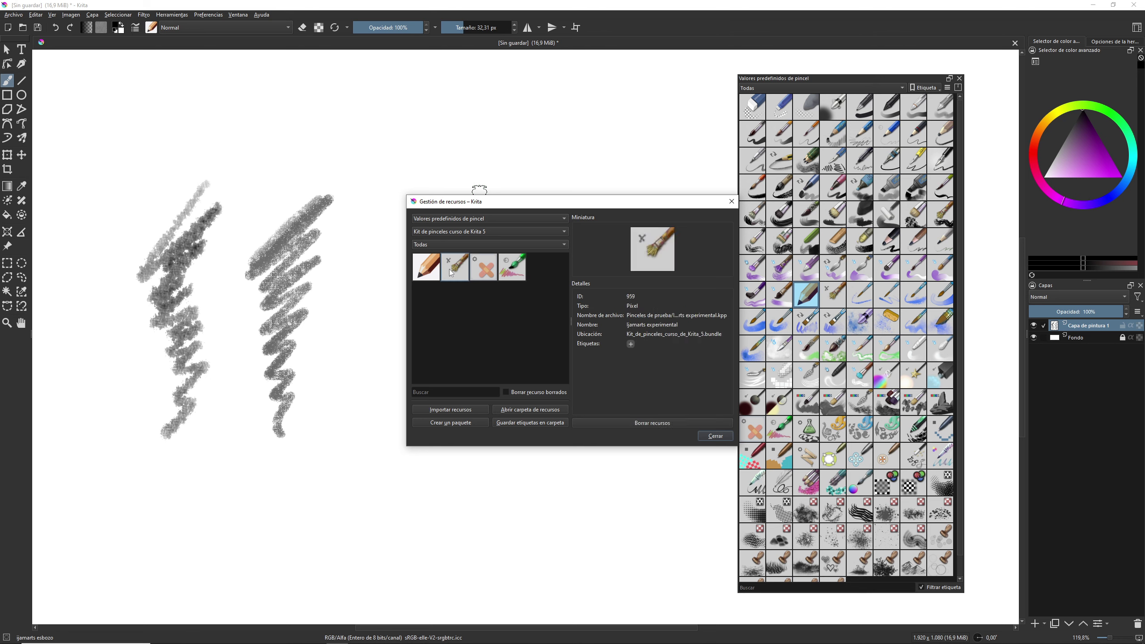
left_click(474, 268)
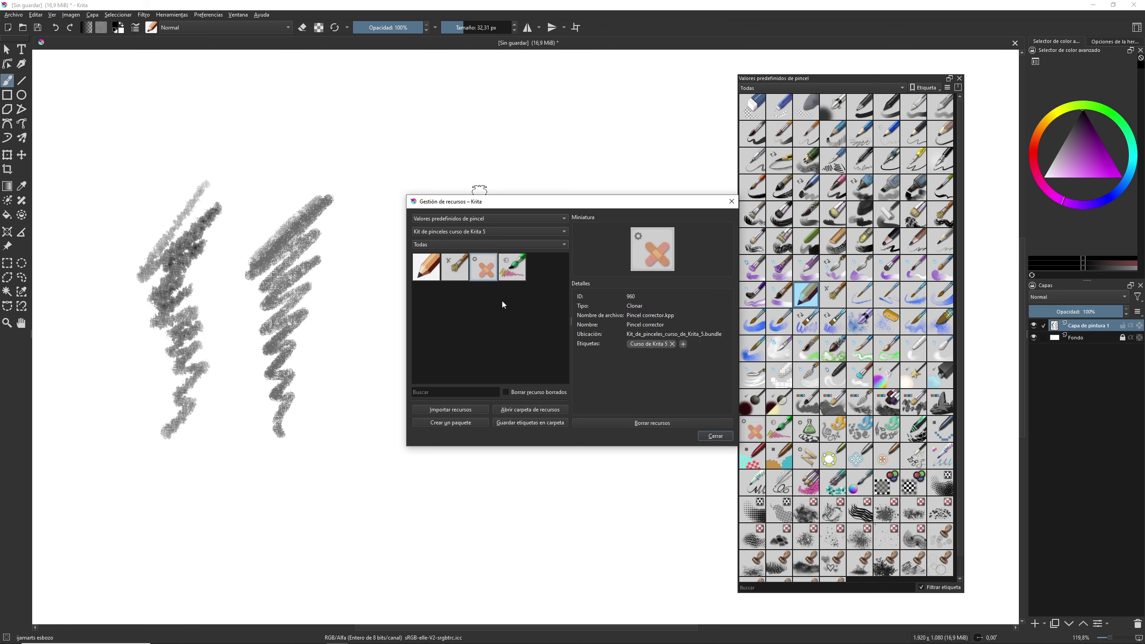
left_click(513, 270)
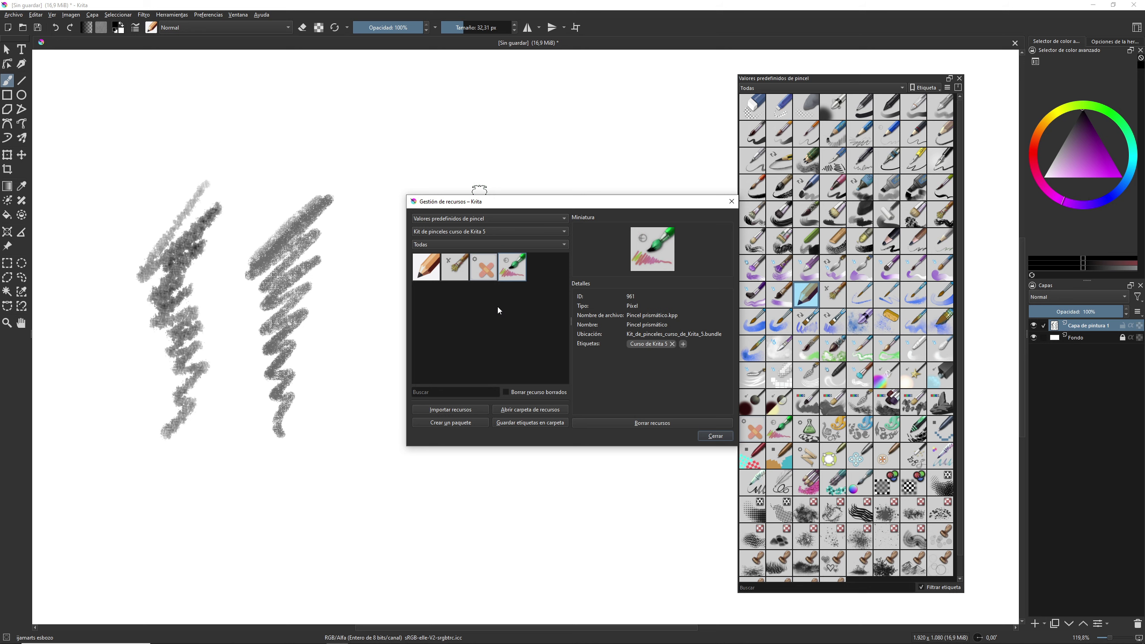
- Tag ijamarts experimental with Curso de Krita 5, recheck the other presets, and close the manager
left_click(452, 275)
left_click(630, 343)
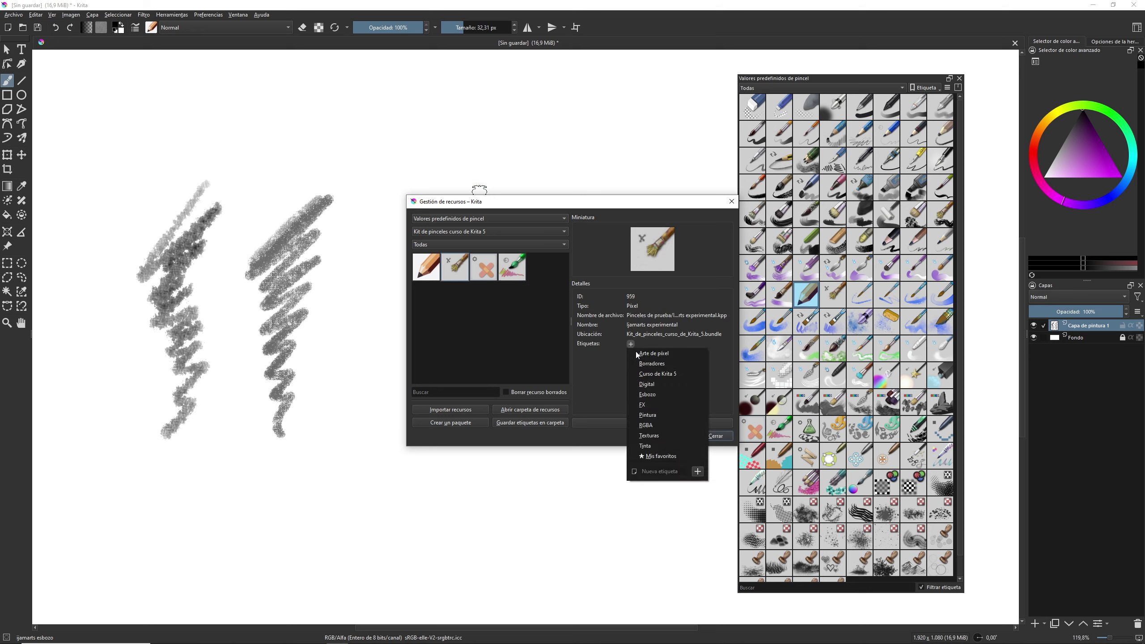
left_click(659, 363)
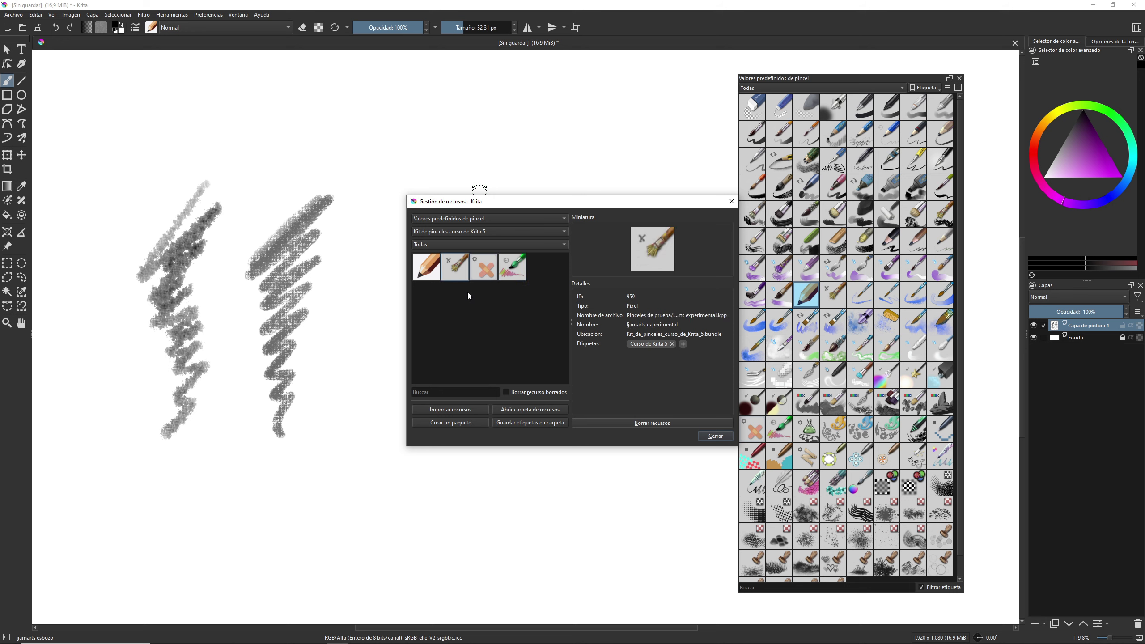
left_click(425, 267)
left_click(483, 267)
left_click(731, 202)
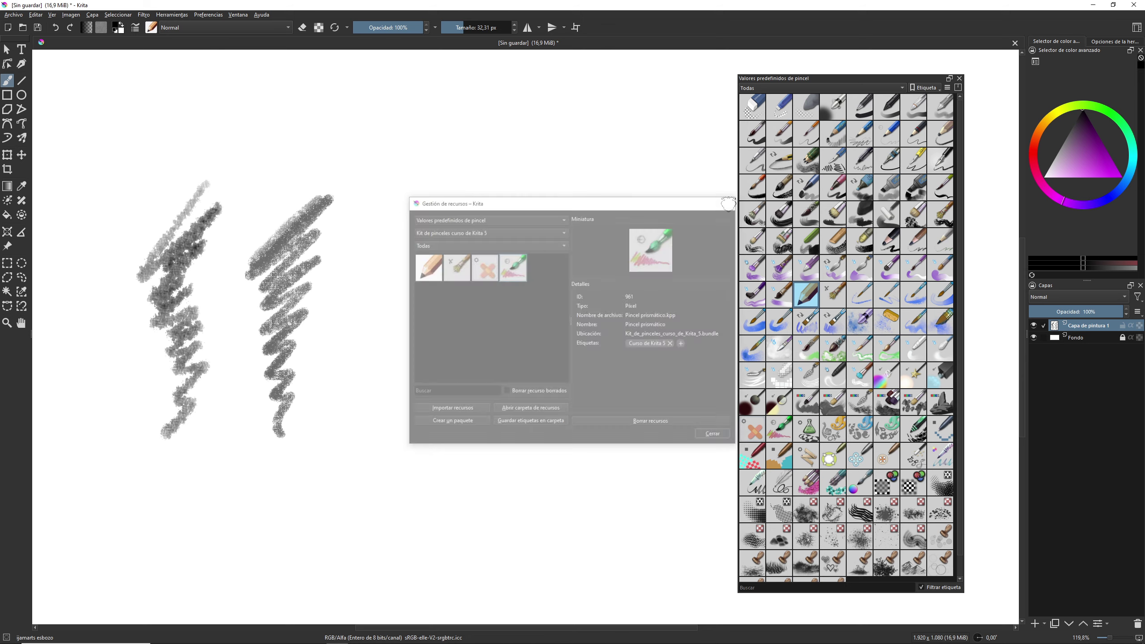
- Filter brush presets by the Curso de Krita 5 tag and try Pincel prismático, Ijamarts experimental and esbozo
left_click(815, 89)
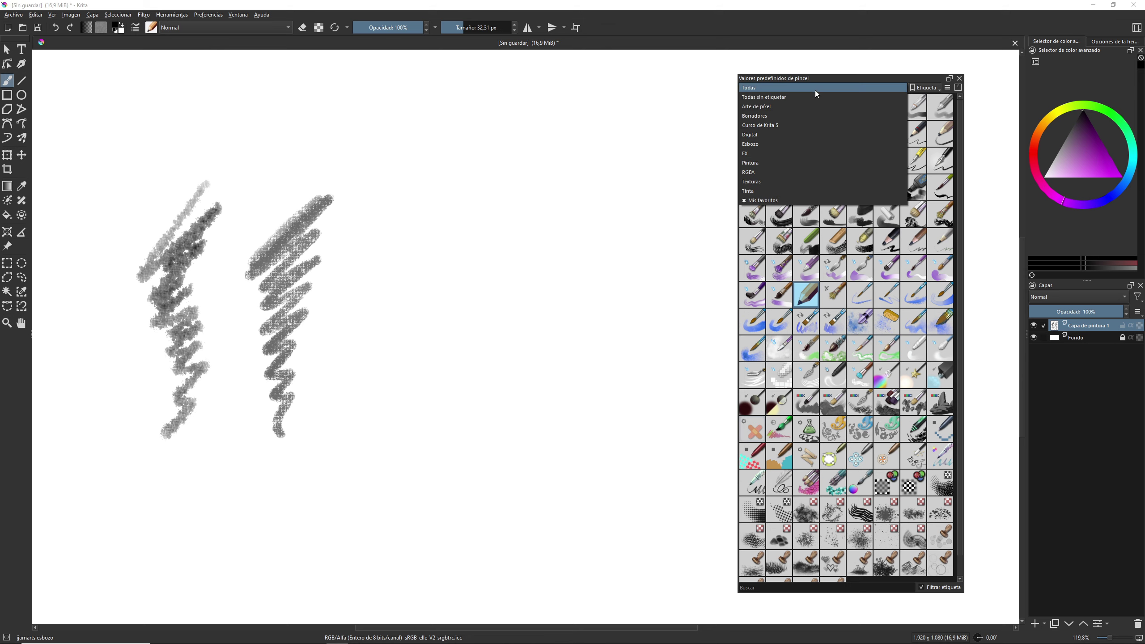
left_click(764, 127)
left_click(844, 110)
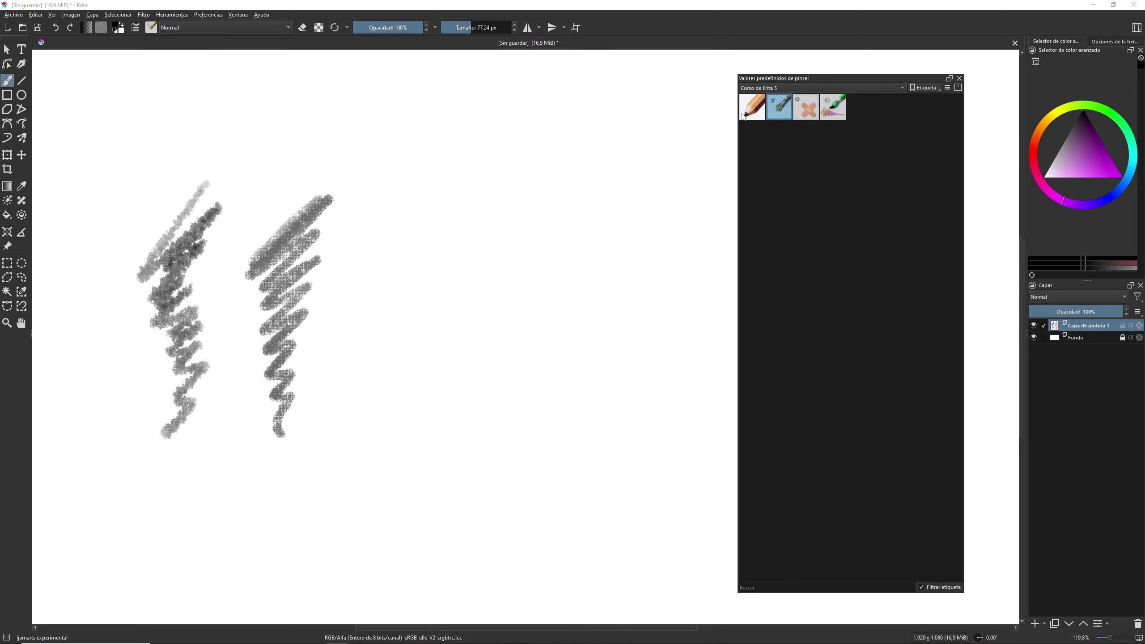
left_click(779, 107)
key("comma")
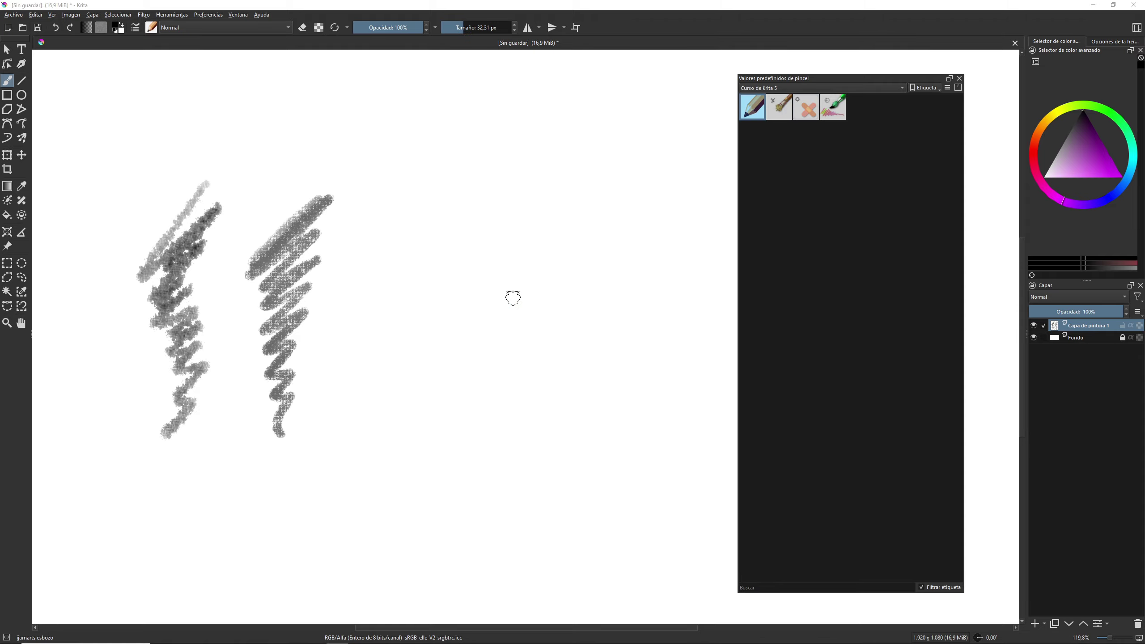